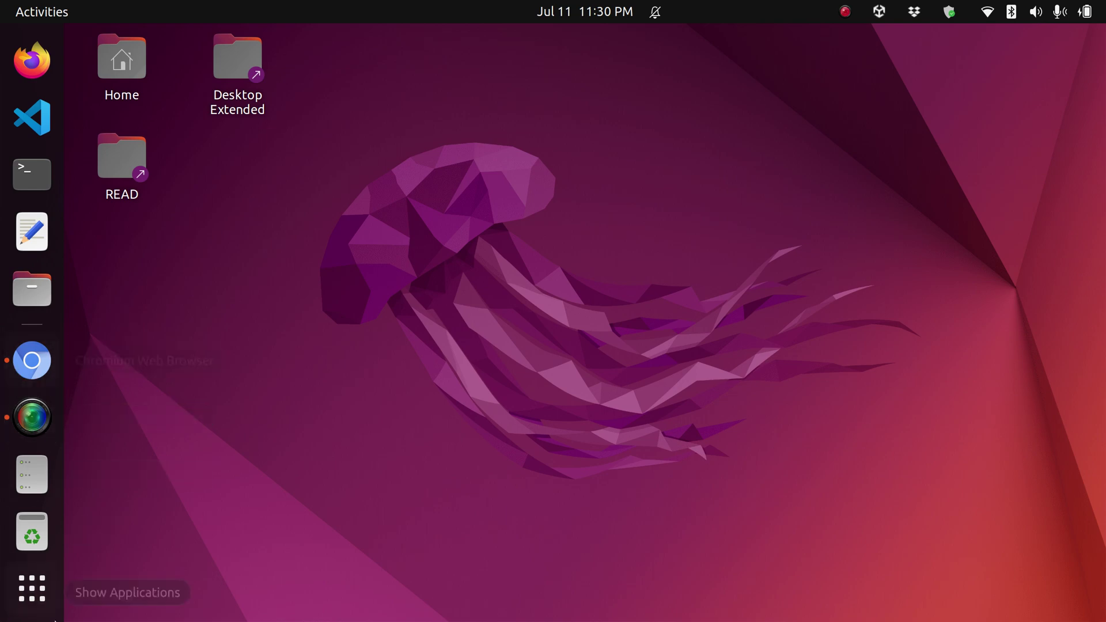
Step: Bring Chromium back to the front on the Unity download archive page
click(32, 360)
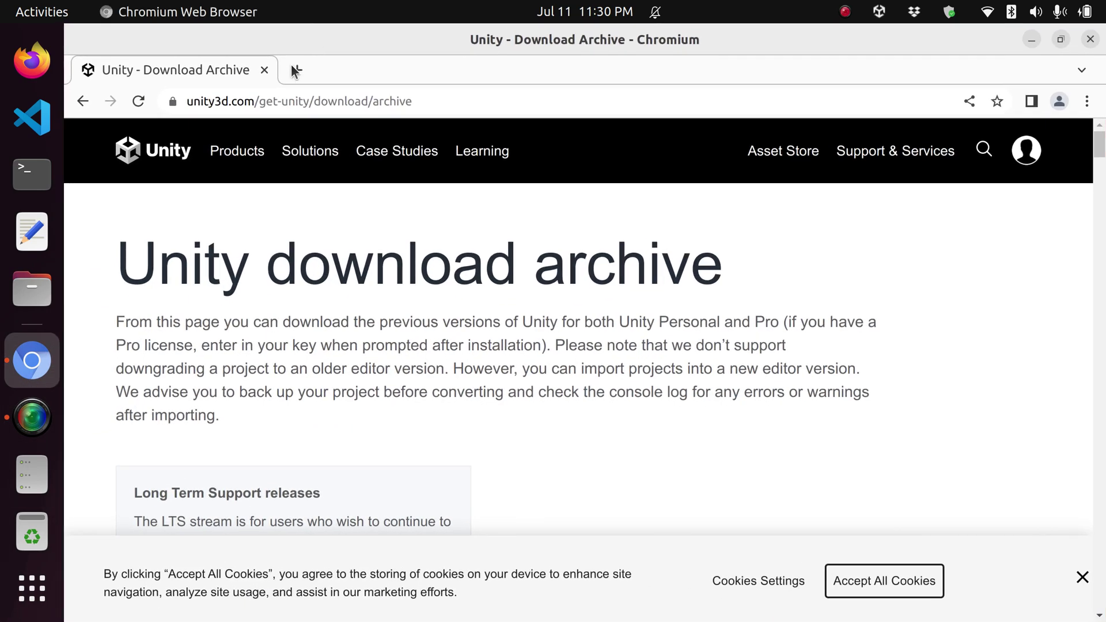
Step: In a new tab, search Google for 'unity' and open the Download Unity Pro result
click(293, 69)
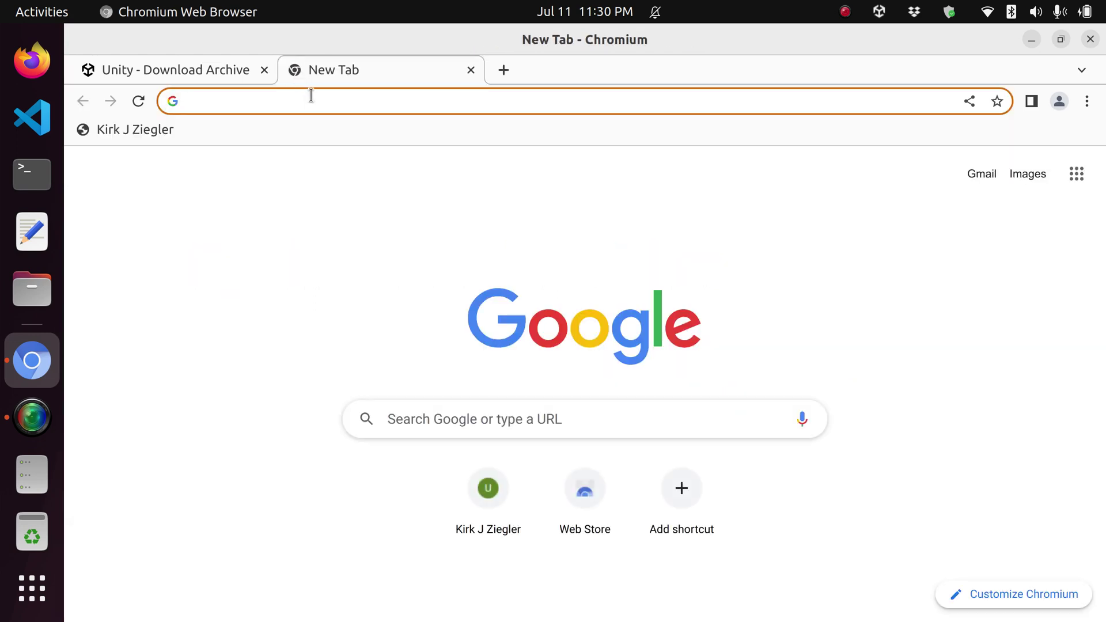
text(unit)
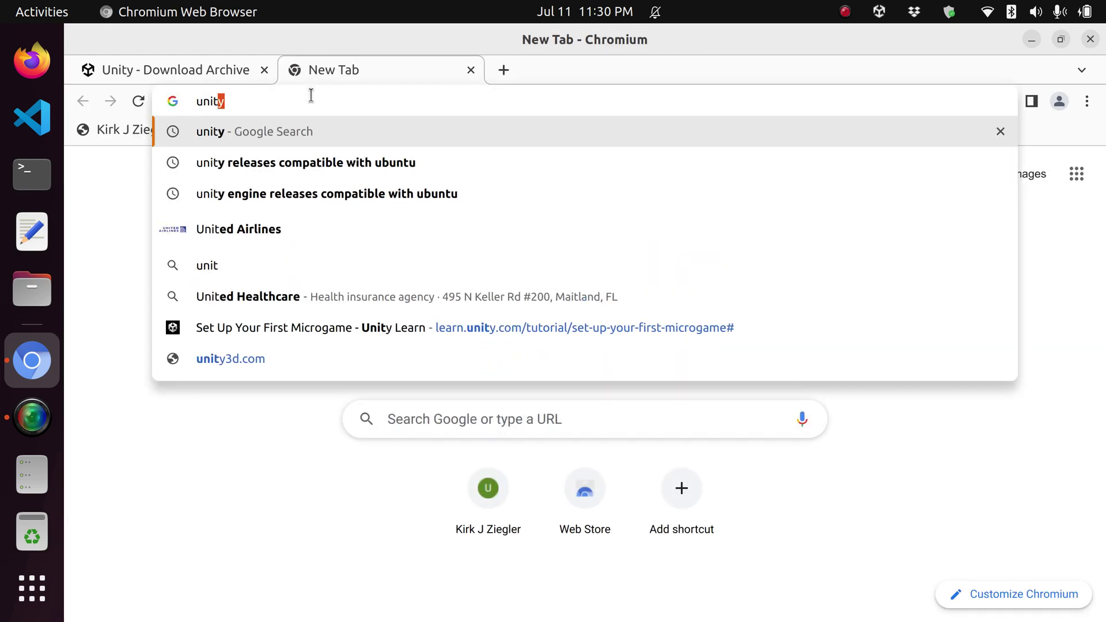
text(y)
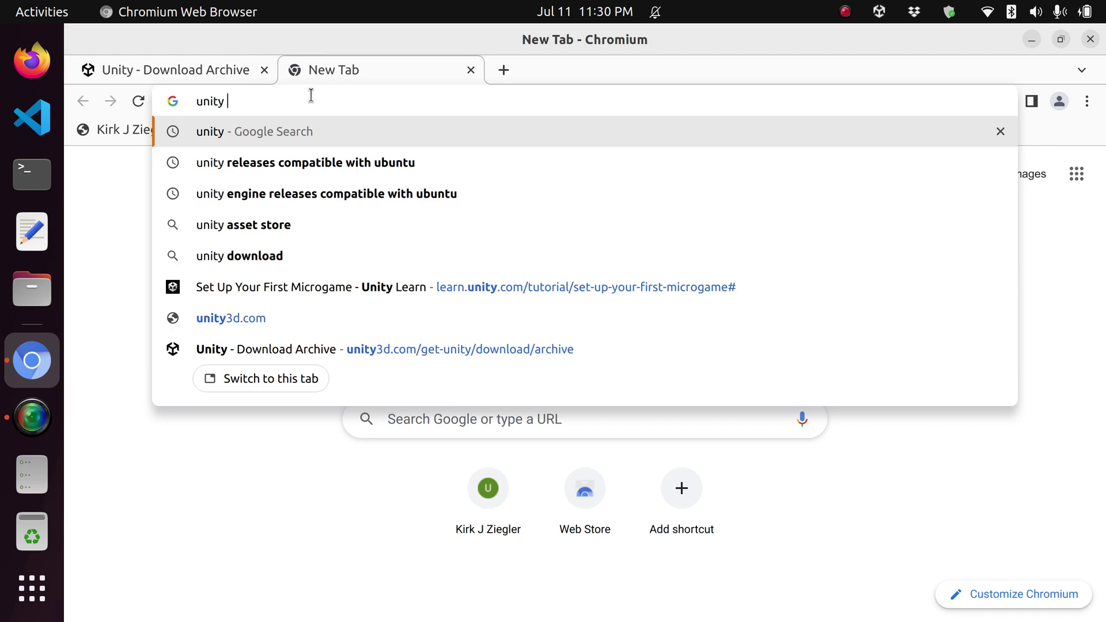
key(Return)
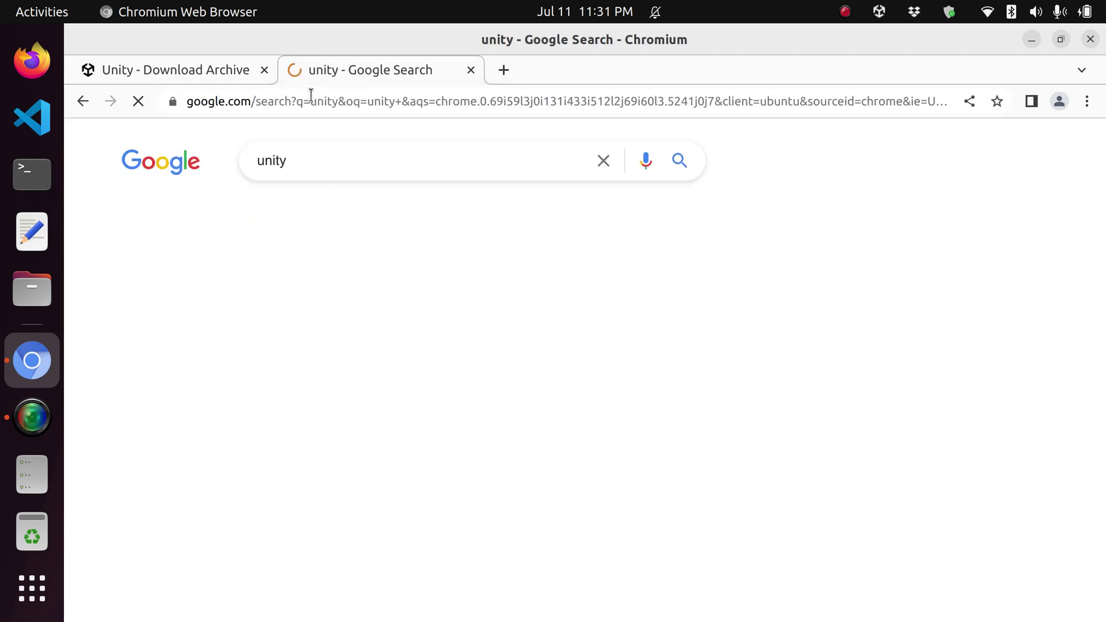
scroll(248, 325, down, 5)
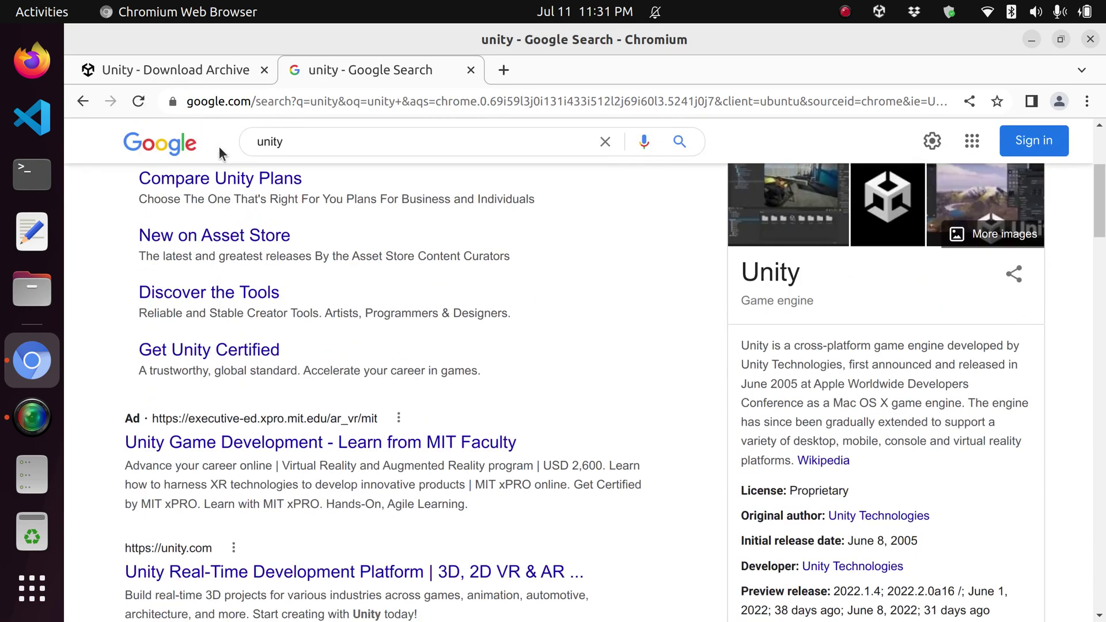
scroll(229, 387, up, 5)
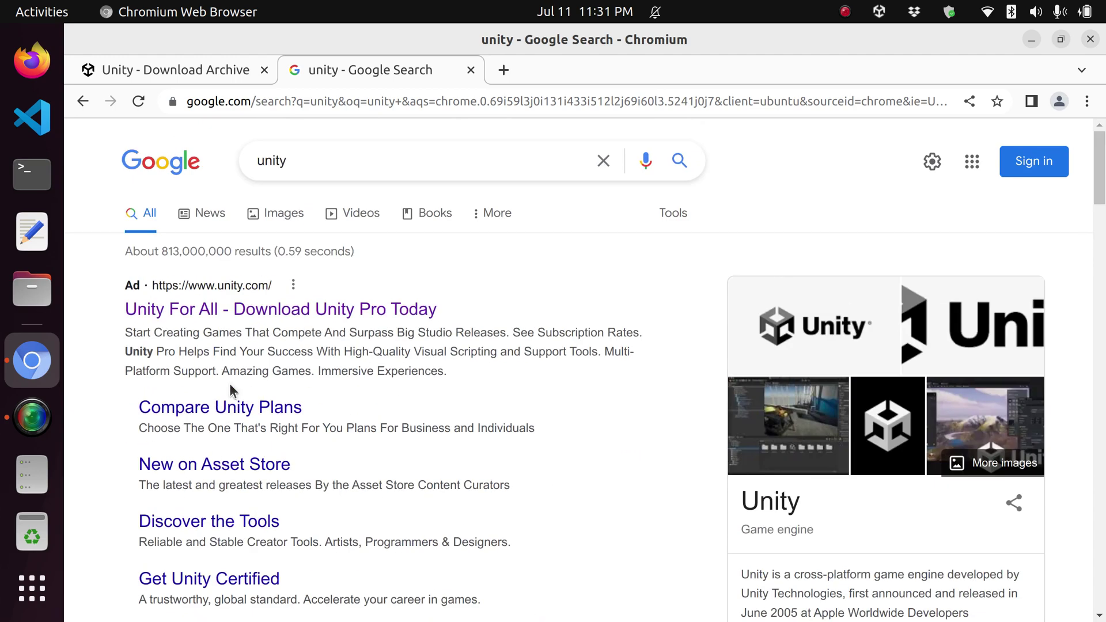
click(279, 314)
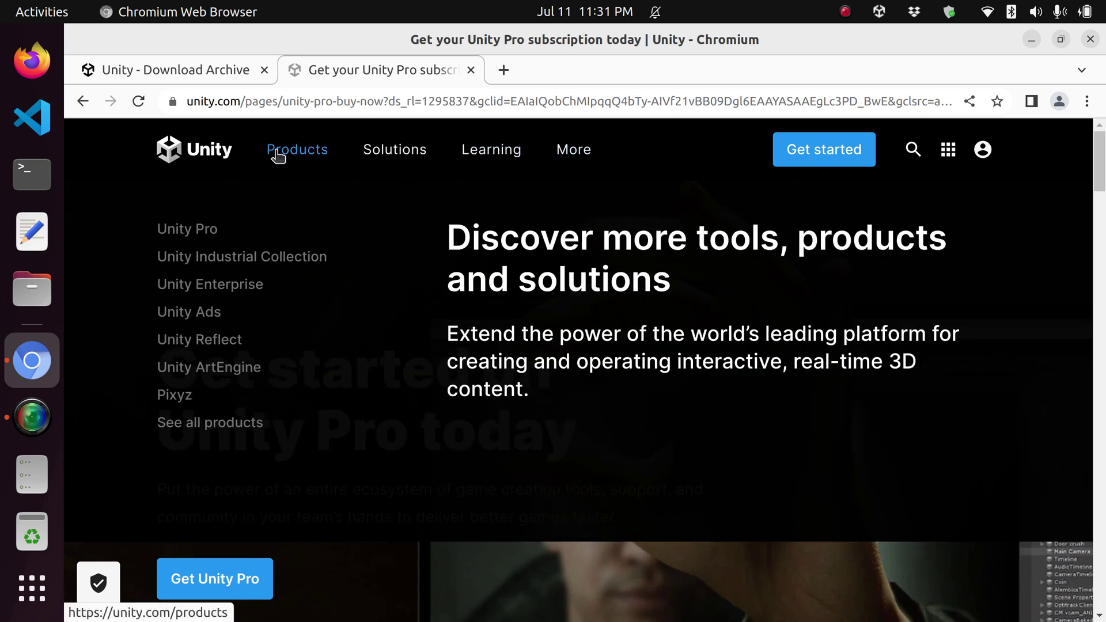
Step: Go to Unity's plans page and get started with the free Personal plan for individuals
mouse_move(562, 150)
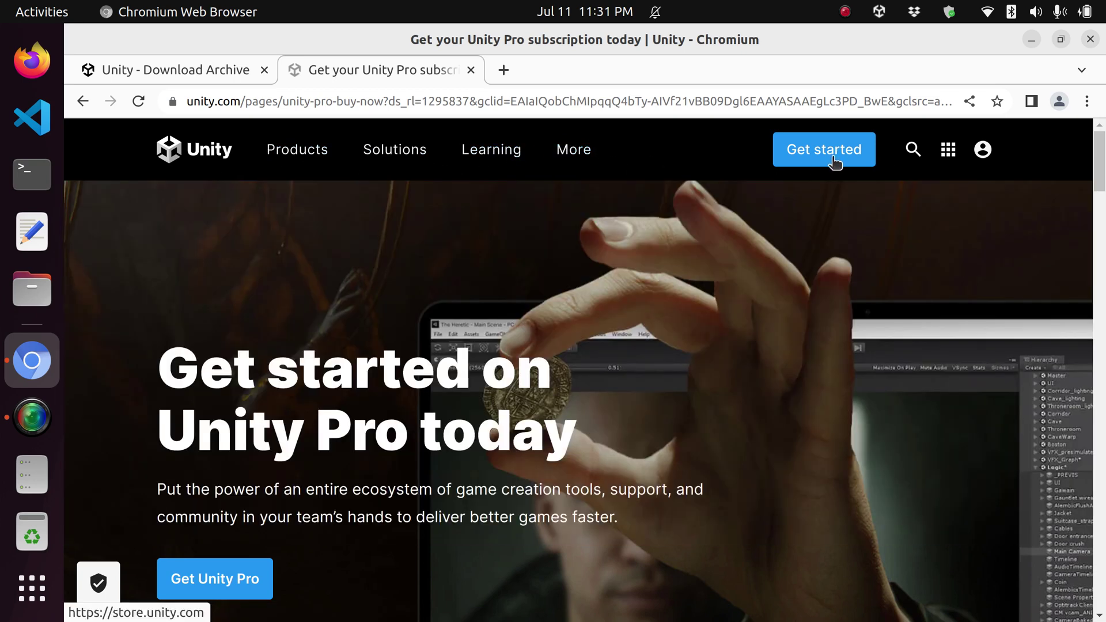
click(834, 157)
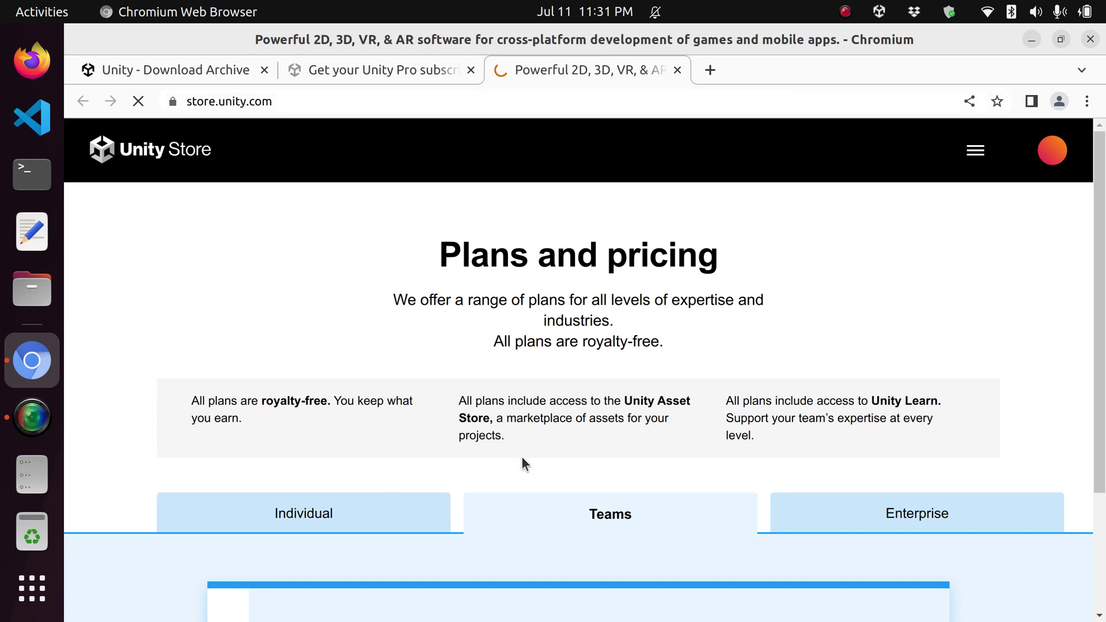
scroll(521, 456, down, 2)
scroll(521, 456, down, 2)
click(338, 279)
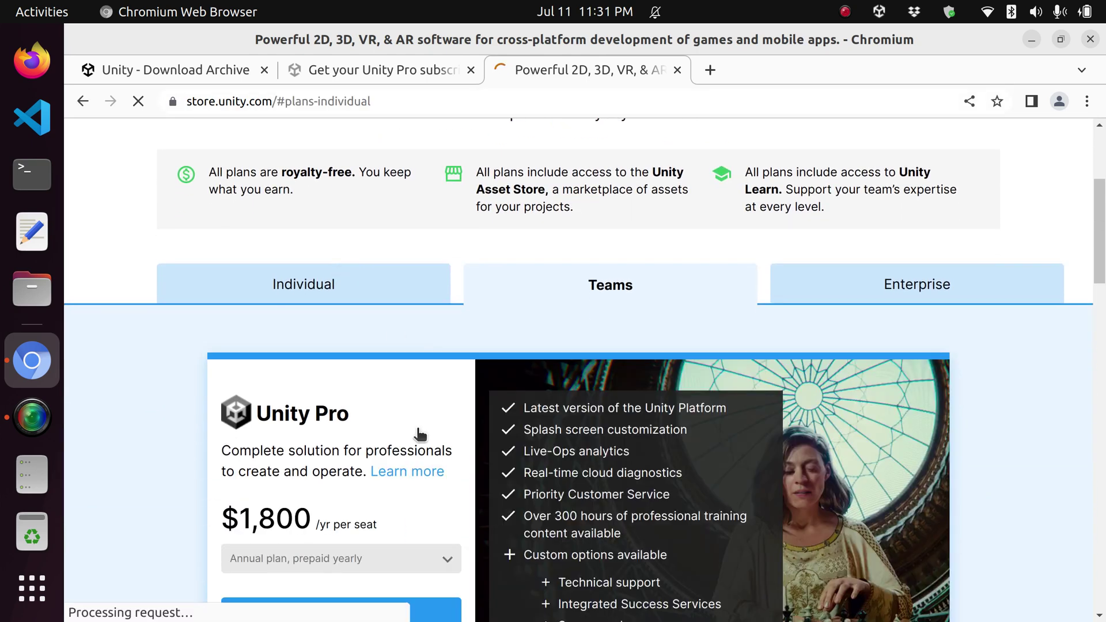
scroll(444, 494, down, 4)
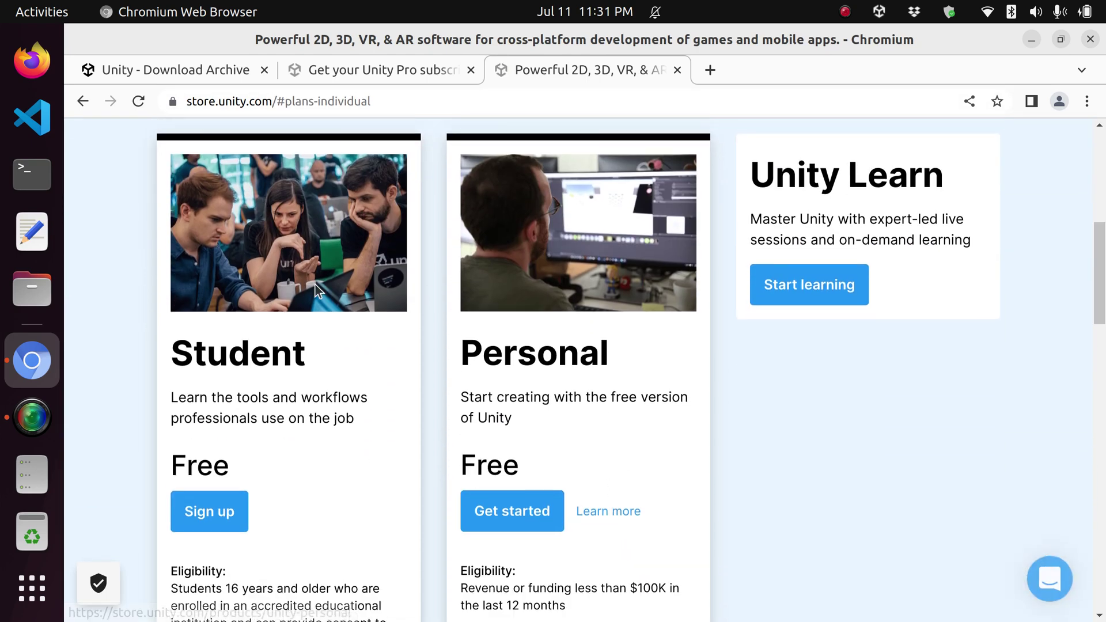
scroll(444, 439, down, 3)
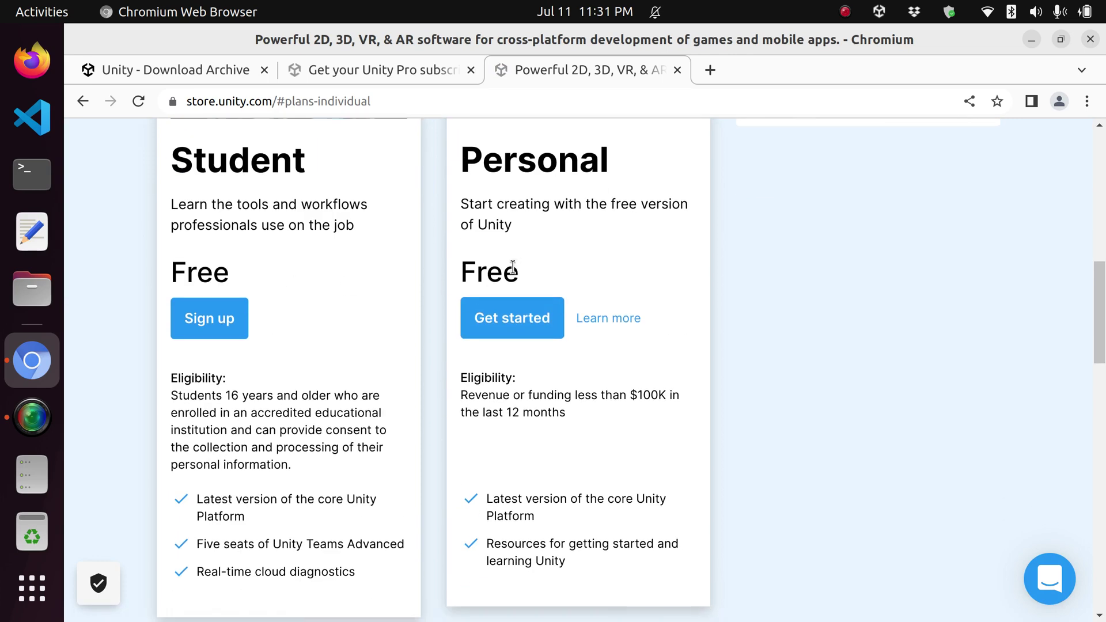
click(513, 315)
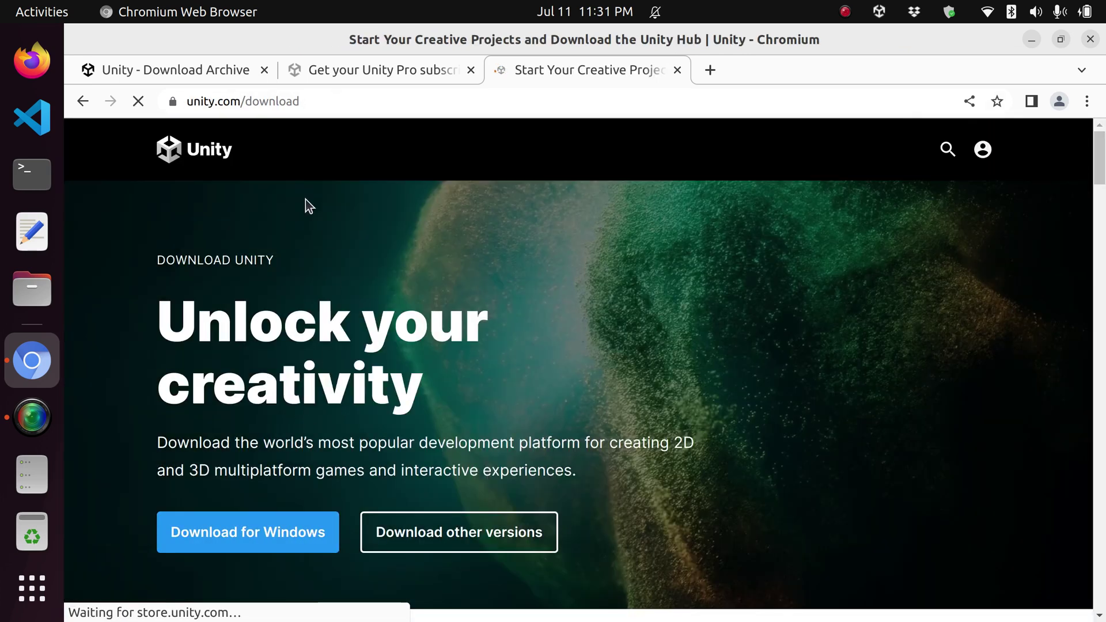
Step: Scroll to the three steps and open the Unity Hub install instructions for Linux
scroll(353, 369, down, 2)
scroll(353, 369, down, 1)
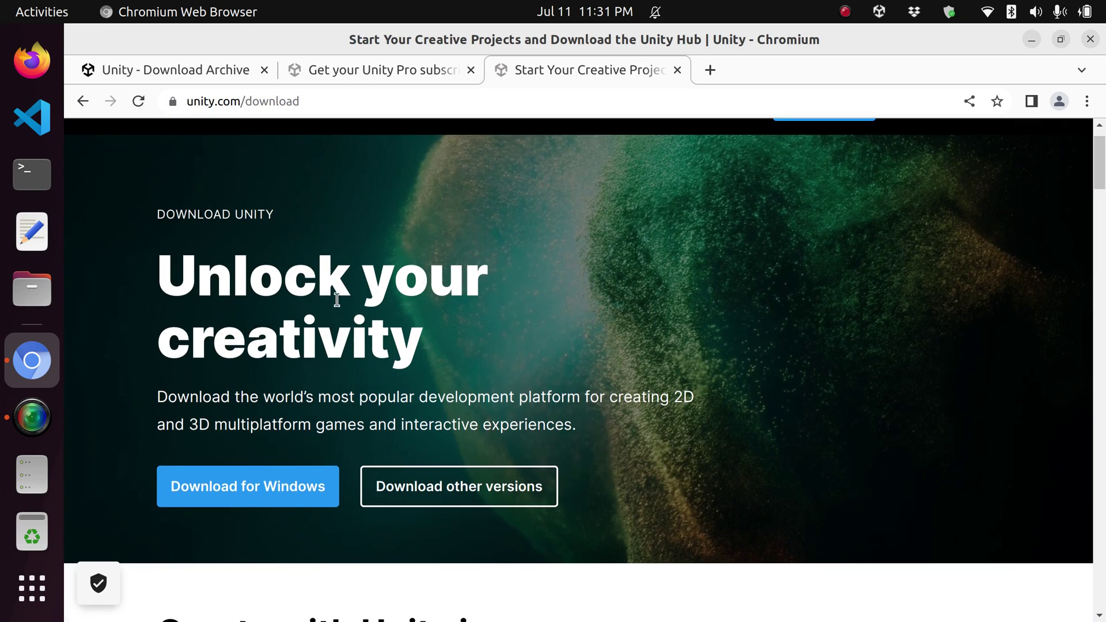
scroll(337, 311, down, 2)
scroll(300, 376, down, 3)
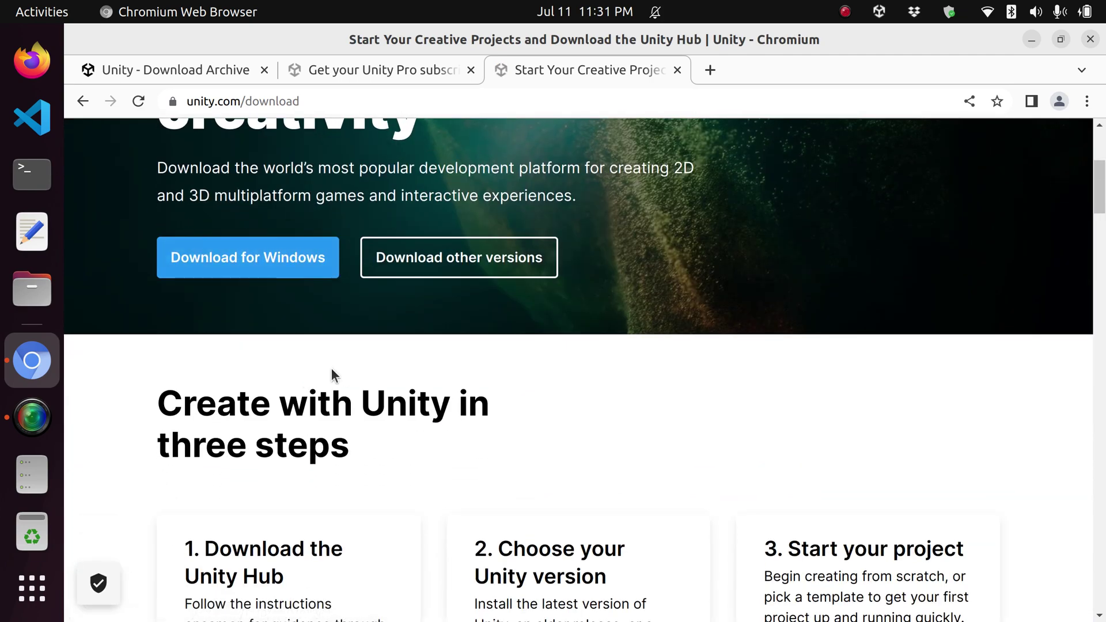
scroll(331, 370, down, 2)
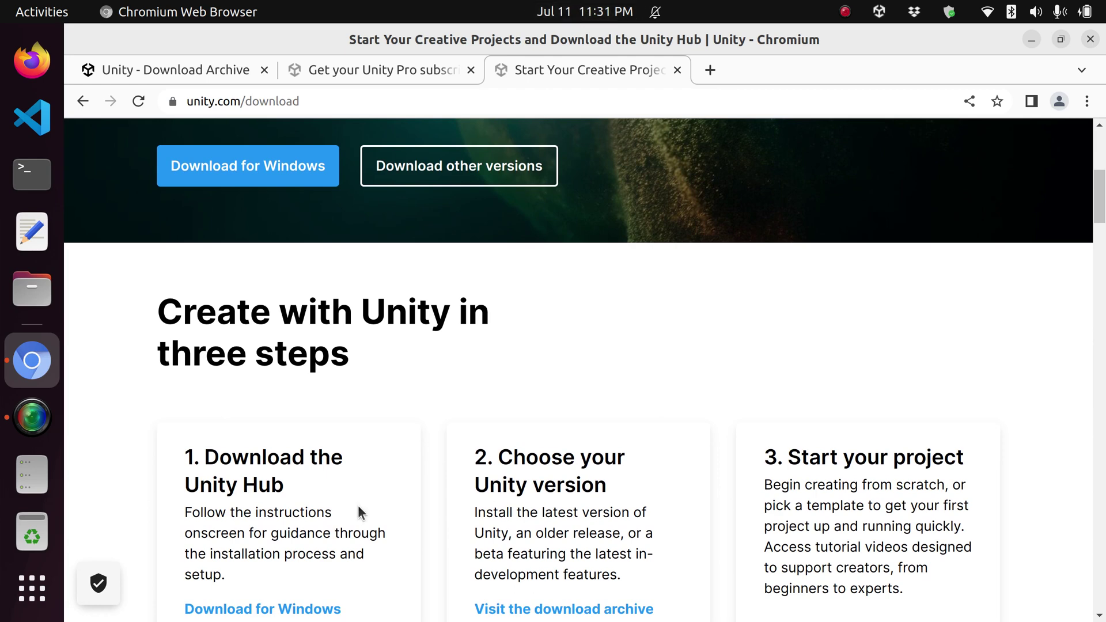
scroll(579, 602, down, 3)
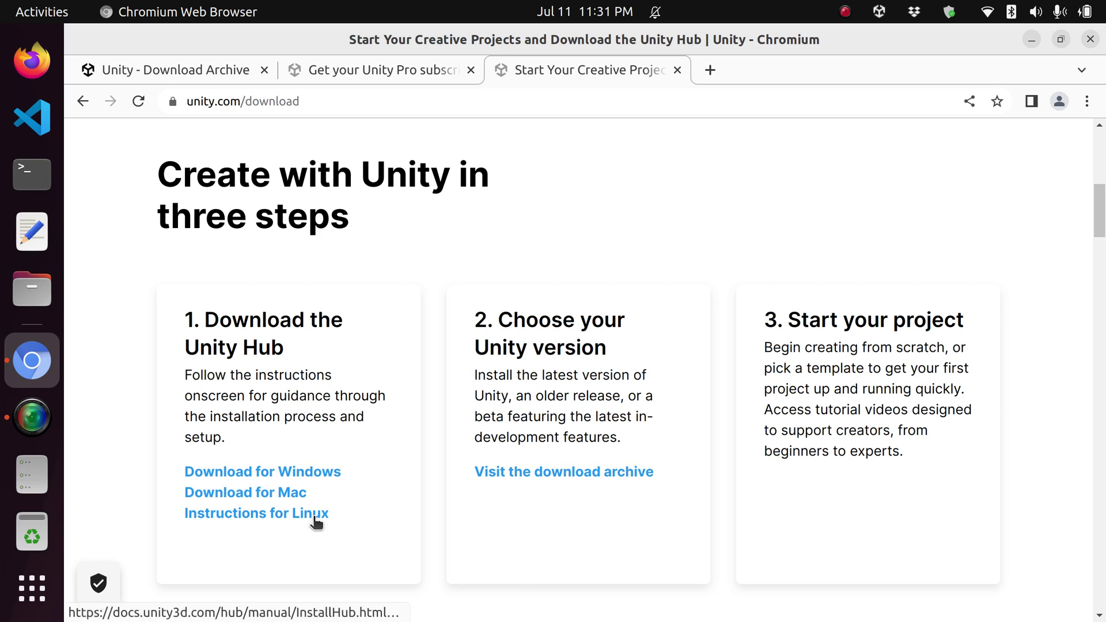
click(315, 514)
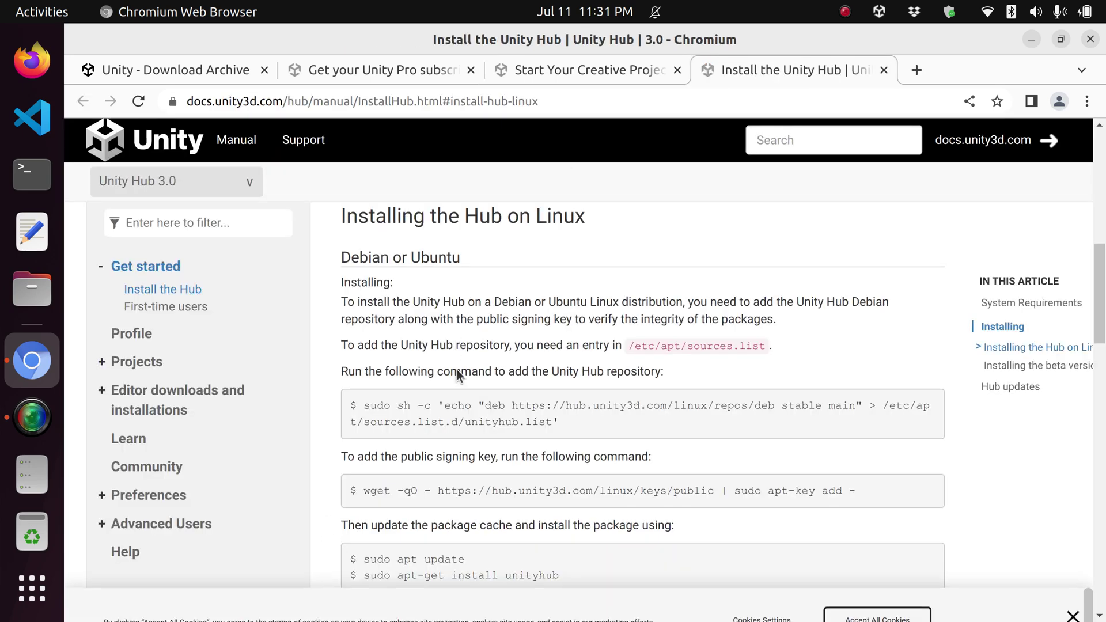
Step: Select the command that adds the Unity Hub repository on the Linux install page
scroll(447, 398, down, 3)
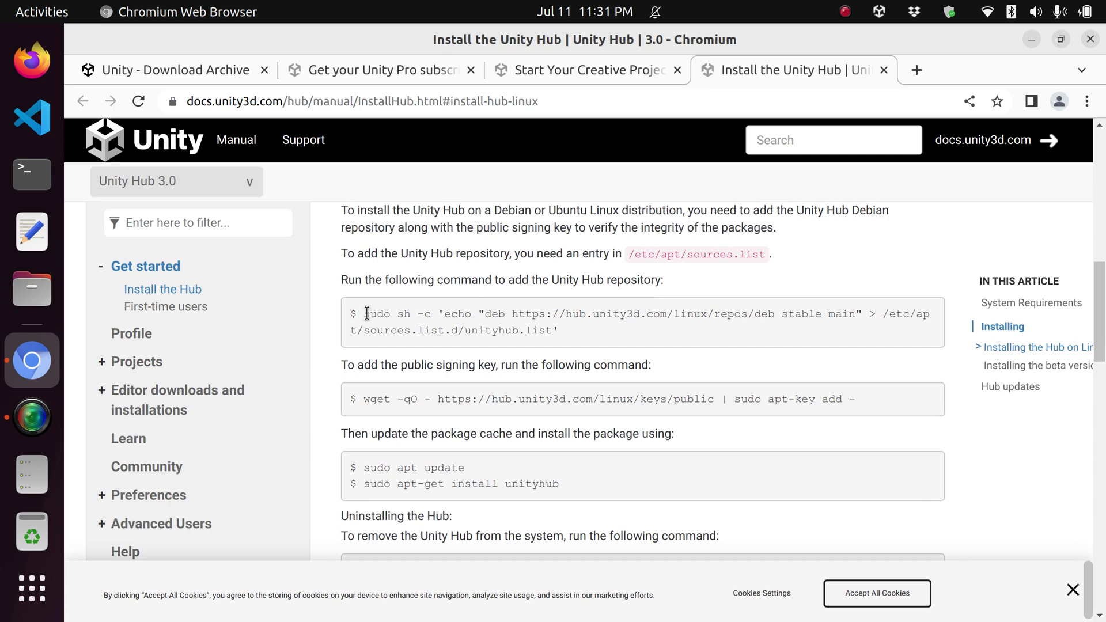
drag(367, 314, 582, 315)
click(709, 380)
drag(365, 312, 555, 348)
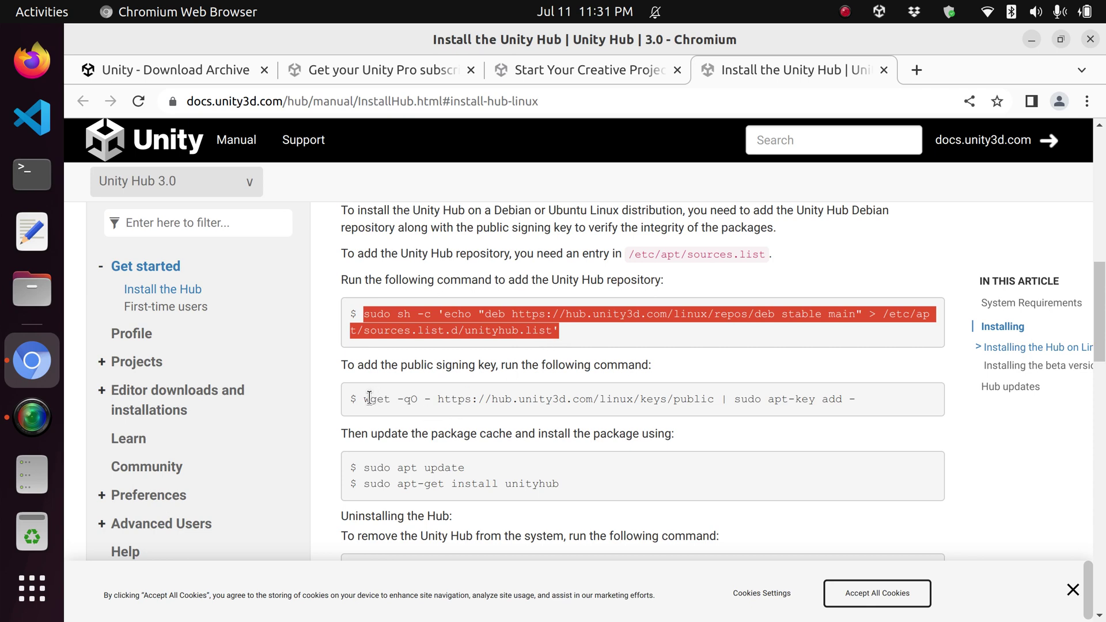
drag(370, 398, 753, 414)
click(753, 416)
Step: Select the wget signing-key command, then the apt-get install unityhub command
scroll(607, 434, down, 3)
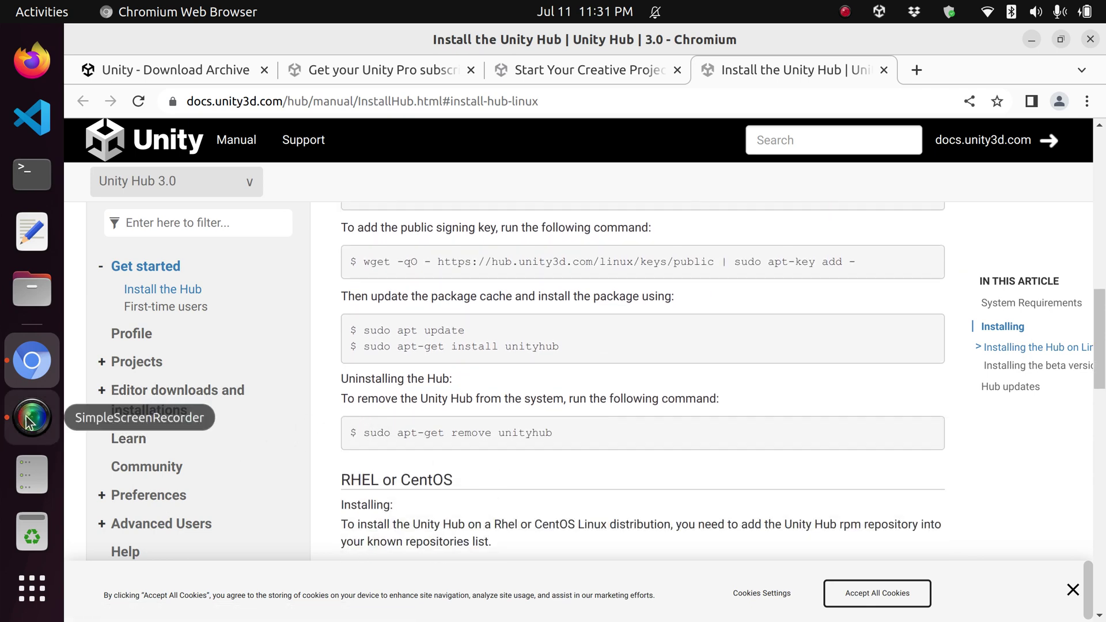
scroll(424, 499, down, 4)
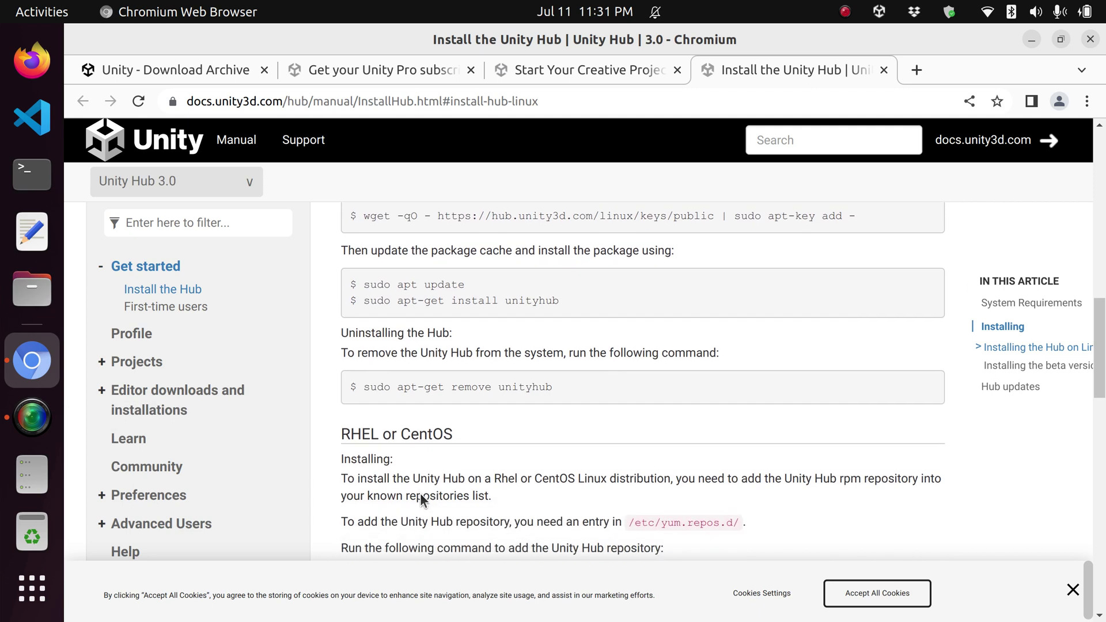
scroll(427, 499, up, 6)
scroll(441, 499, up, 1)
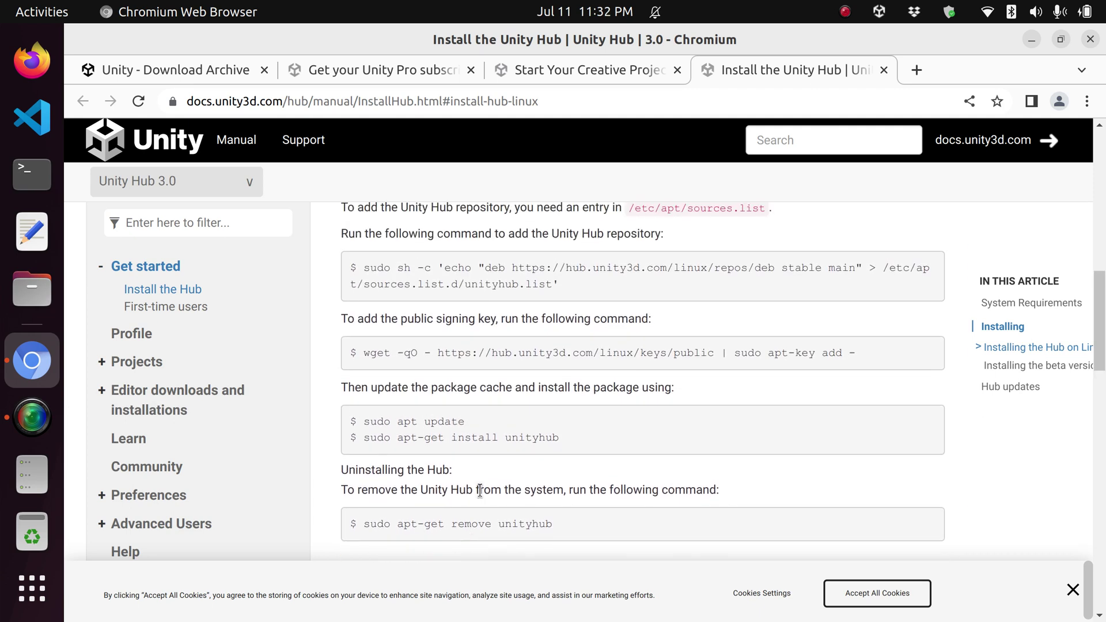
drag(360, 352, 860, 357)
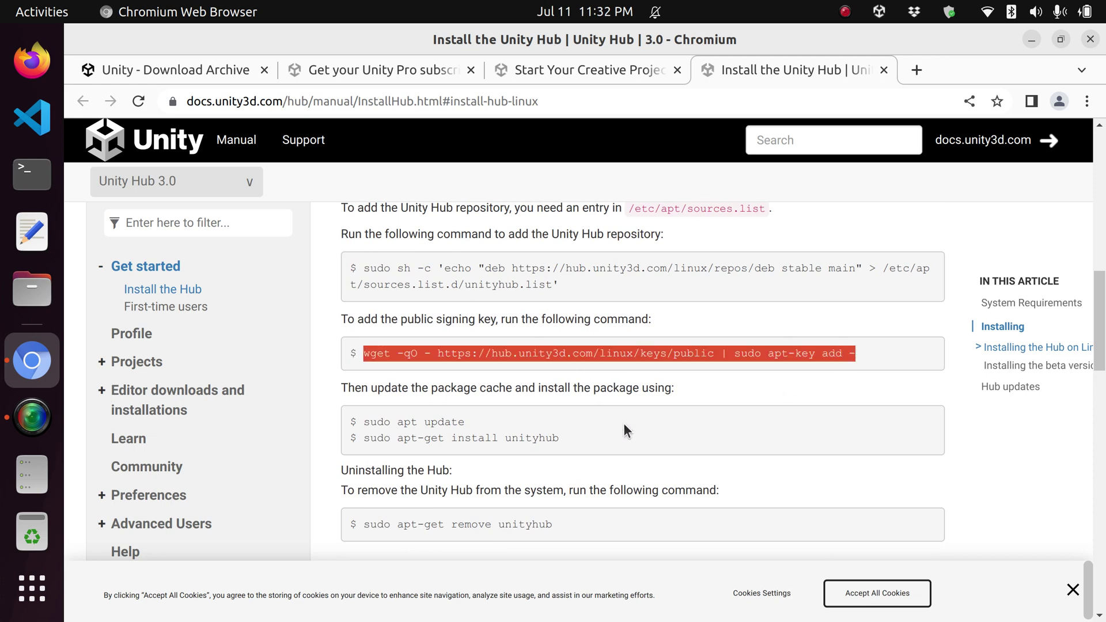
click(451, 353)
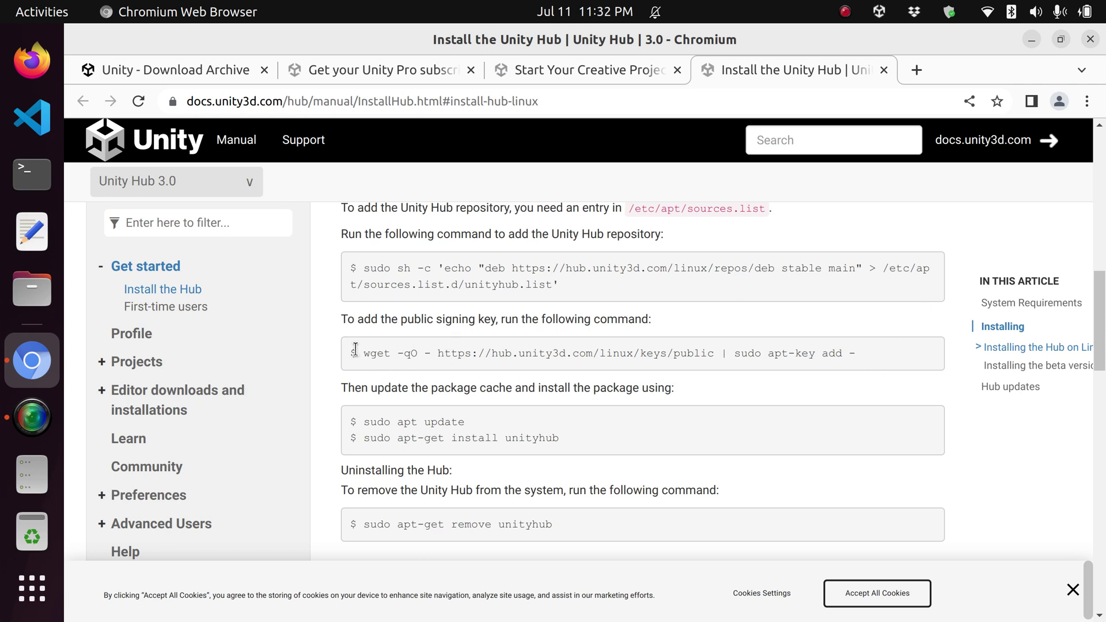
drag(880, 362, 360, 349)
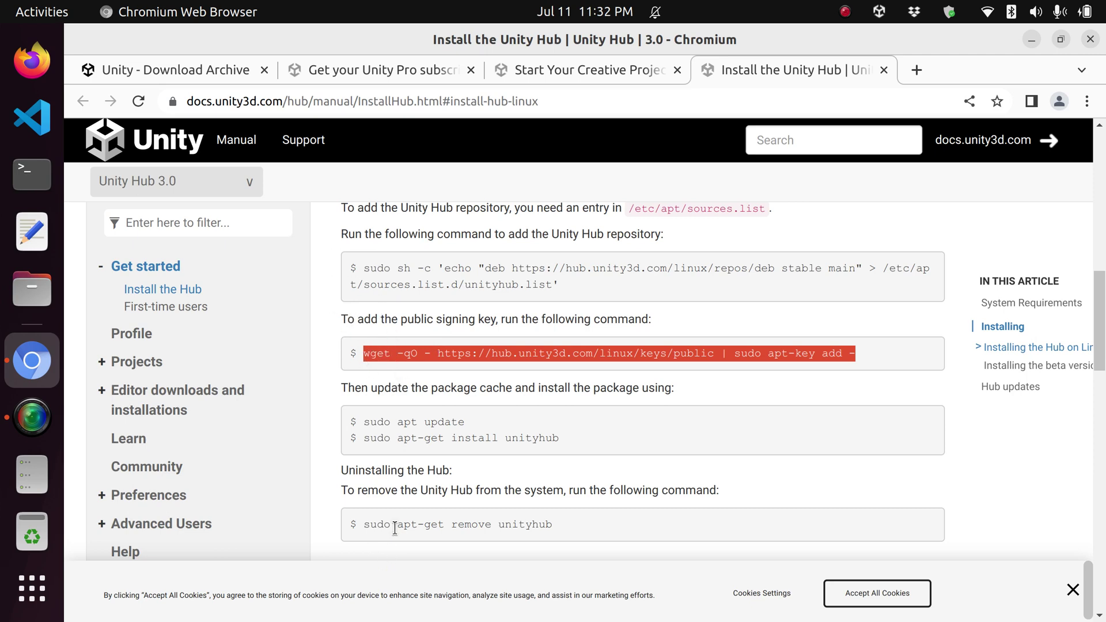
scroll(395, 527, down, 2)
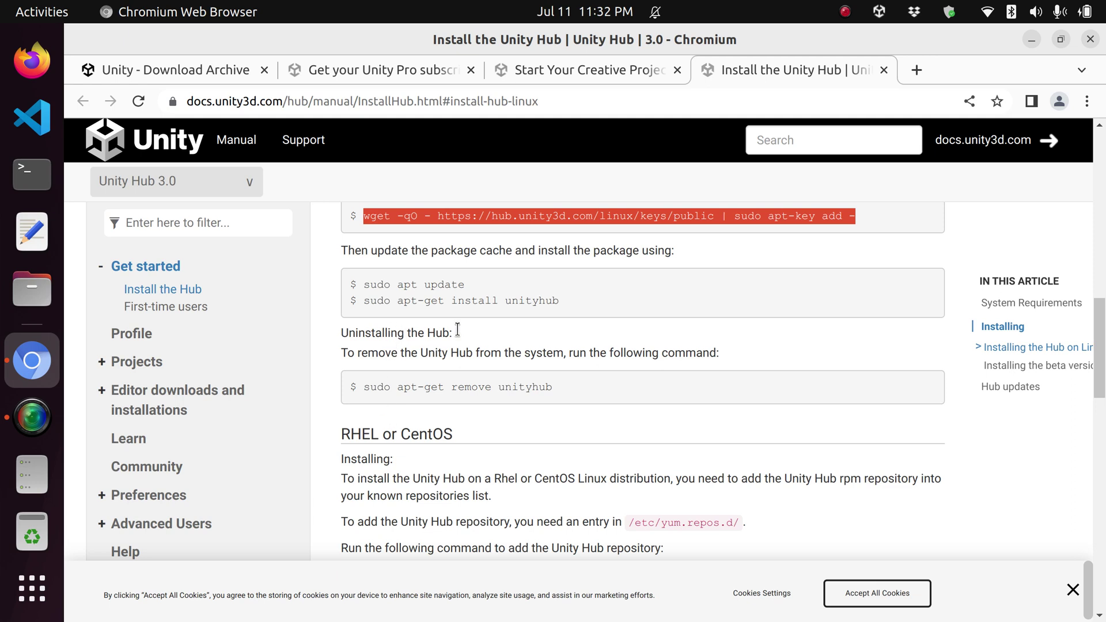
drag(563, 300, 358, 297)
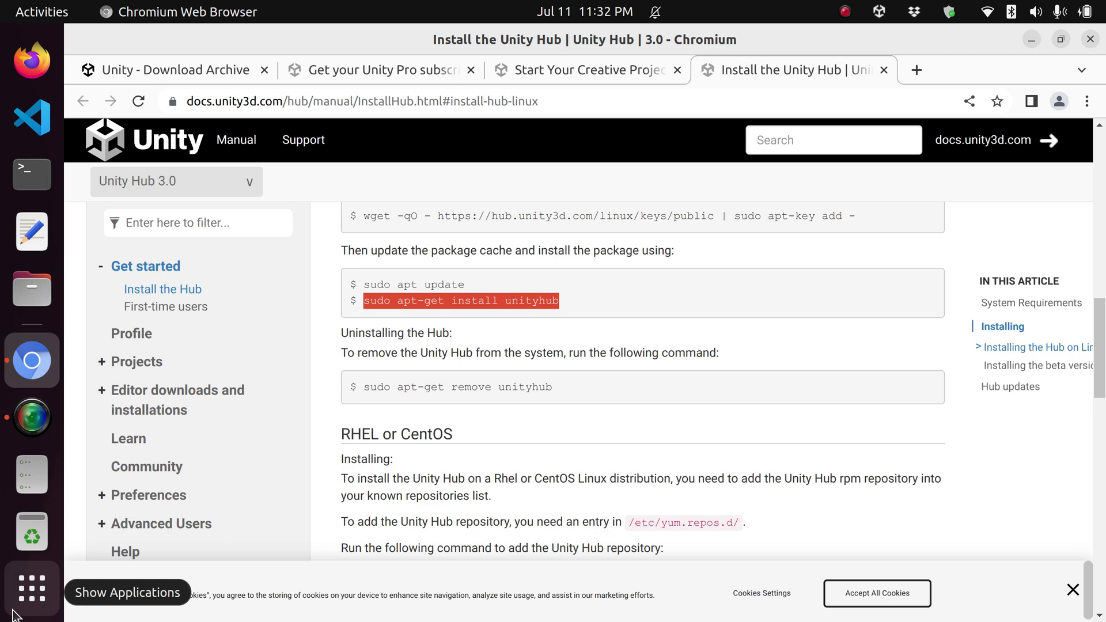
Step: Search Activities for 'unity' to bring up Unity Hub's Projects list
click(14, 614)
text(u)
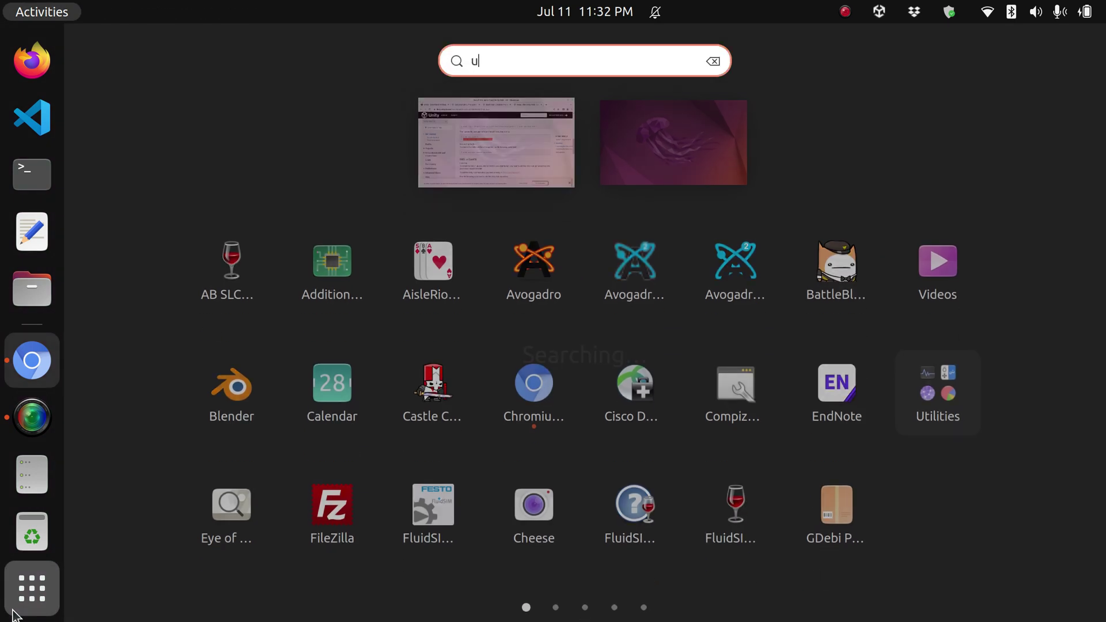
text(nity)
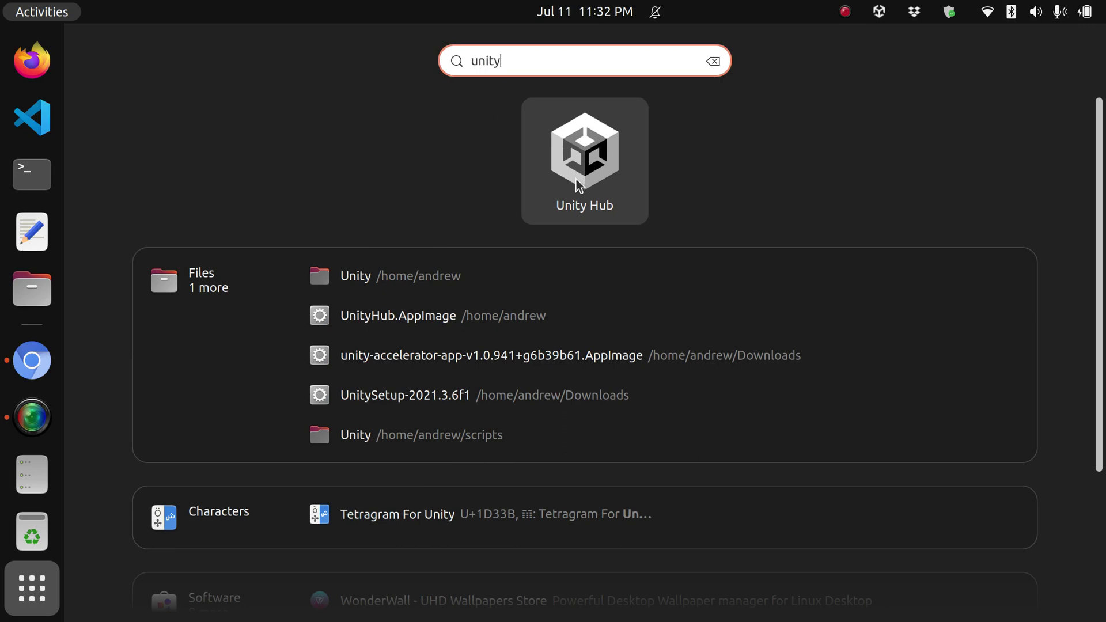
key(super)
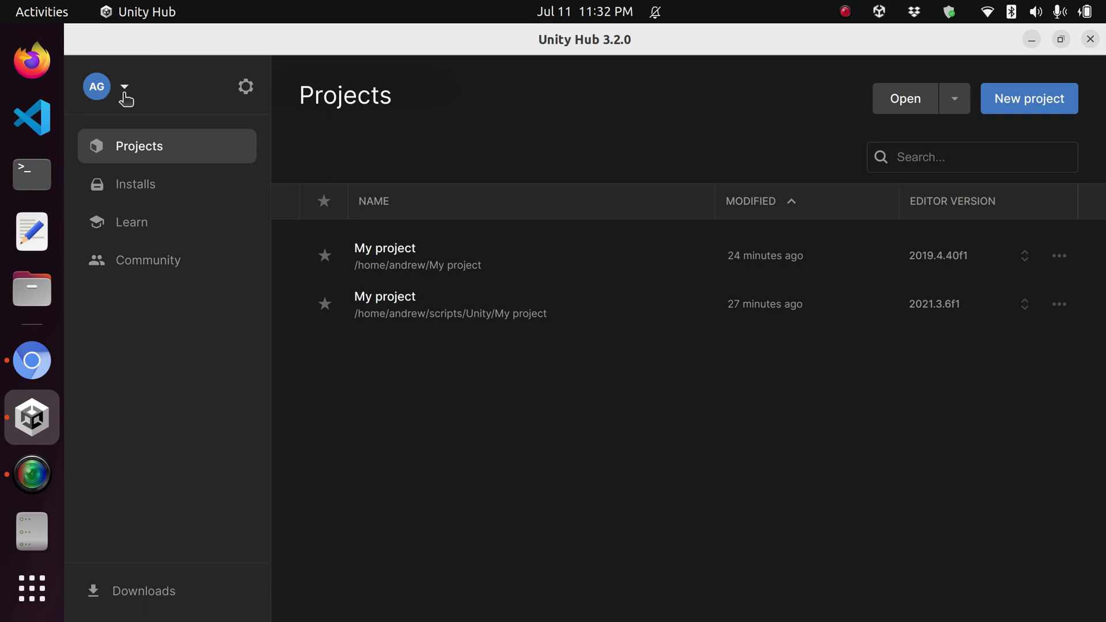
Step: Raise Unity Hub, open and close its account menu, then minimize it behind Chromium
click(32, 419)
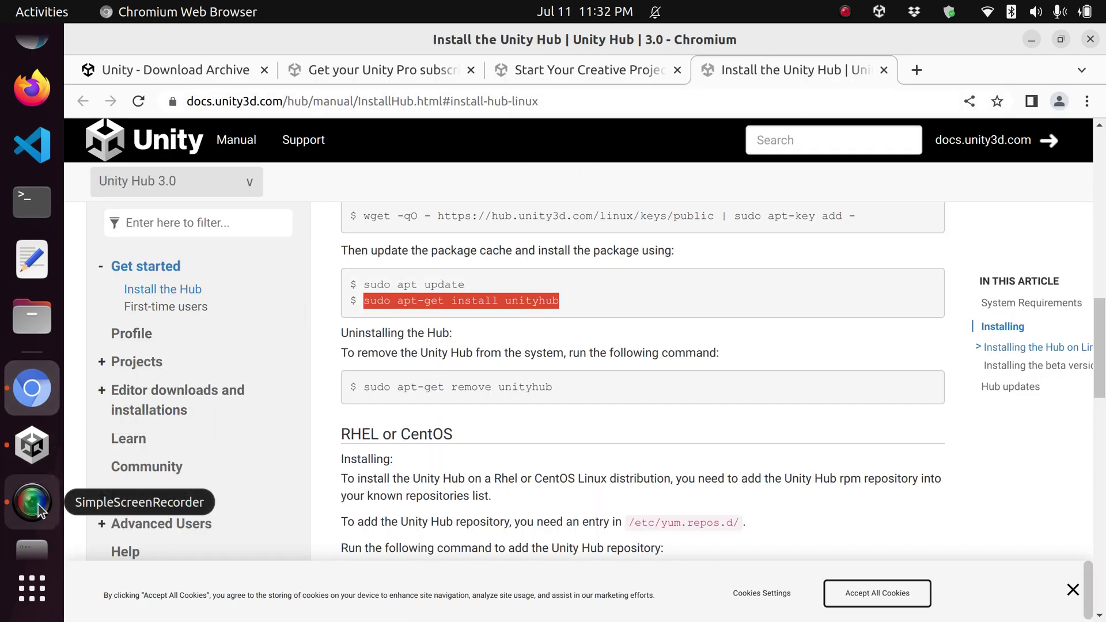
click(23, 449)
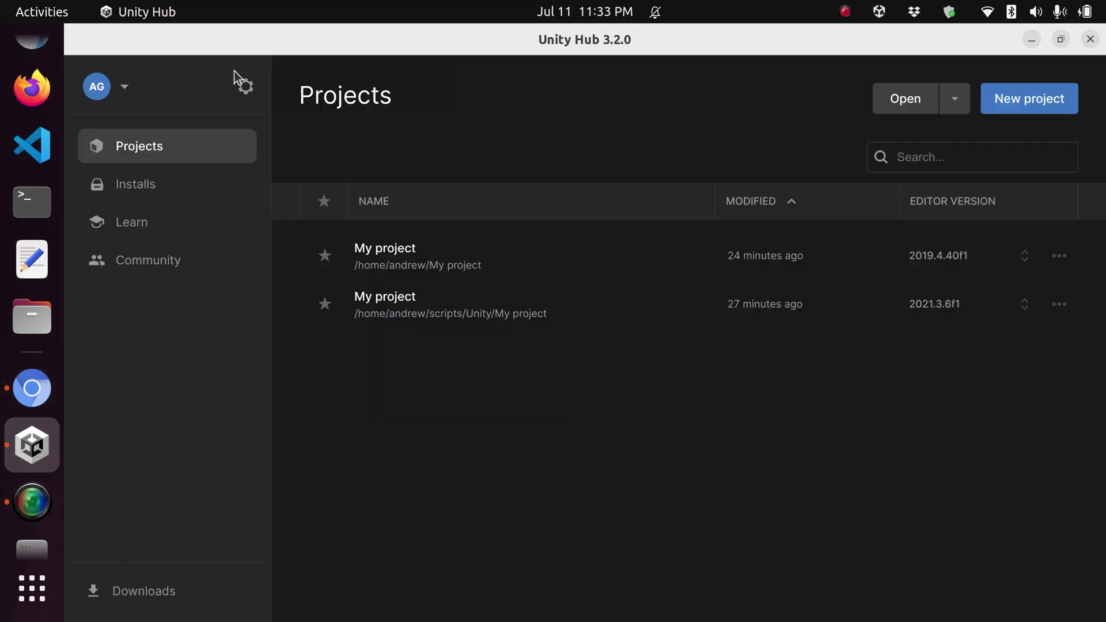
click(124, 87)
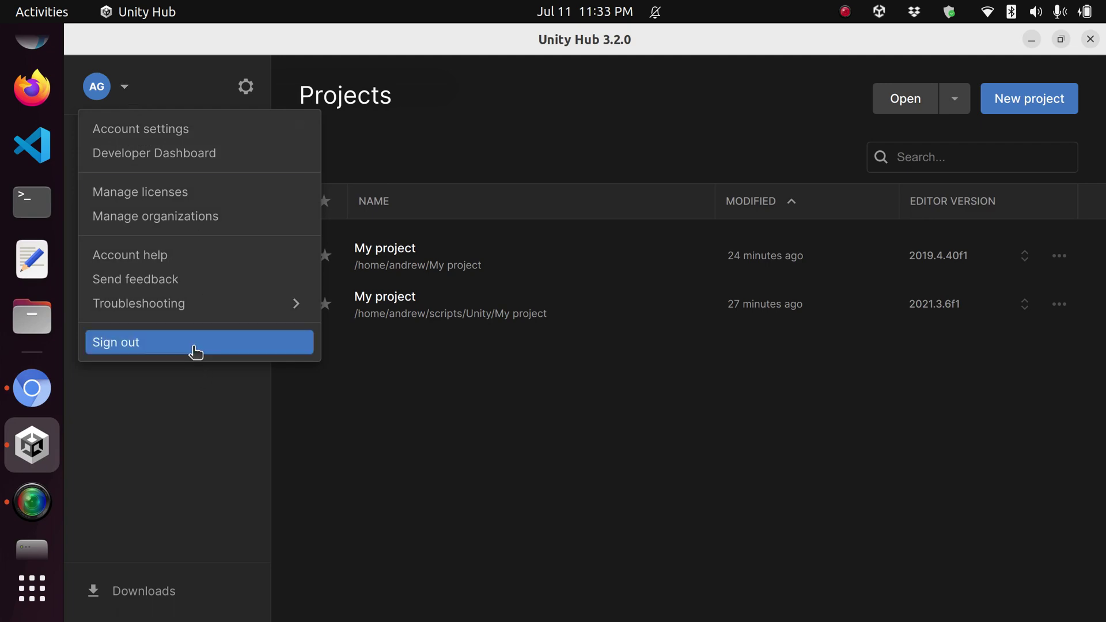
click(1037, 40)
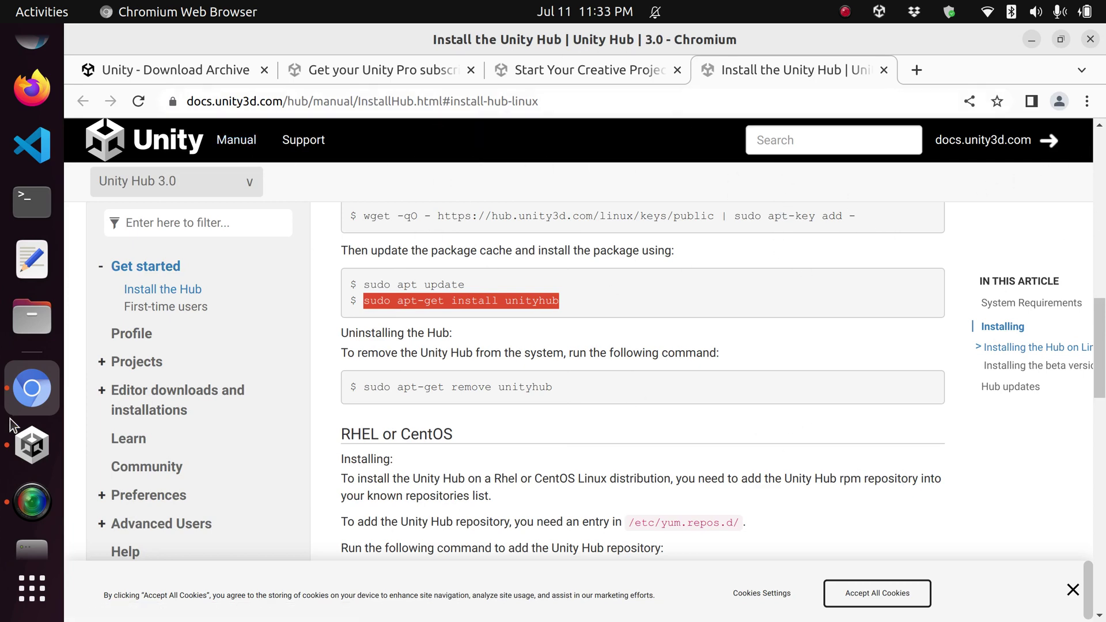
click(32, 444)
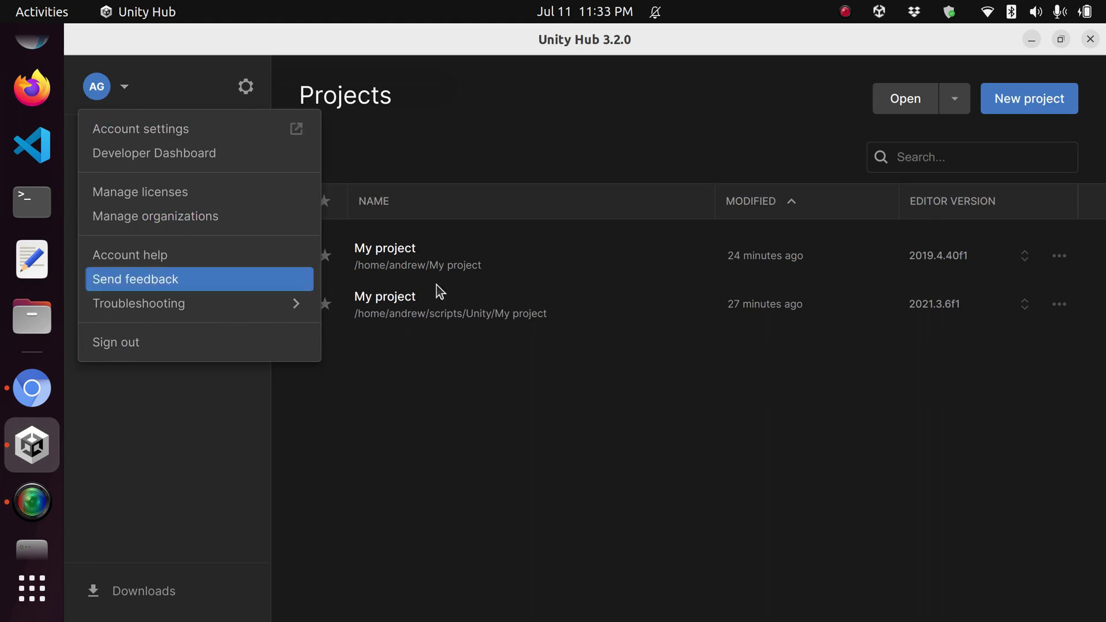
click(766, 465)
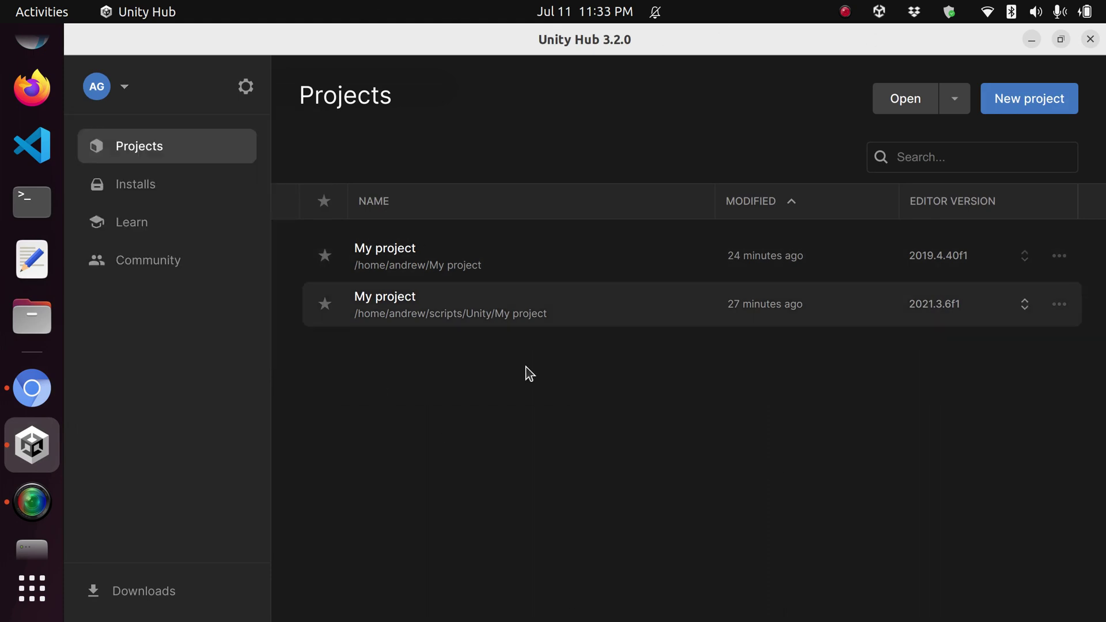
click(1032, 39)
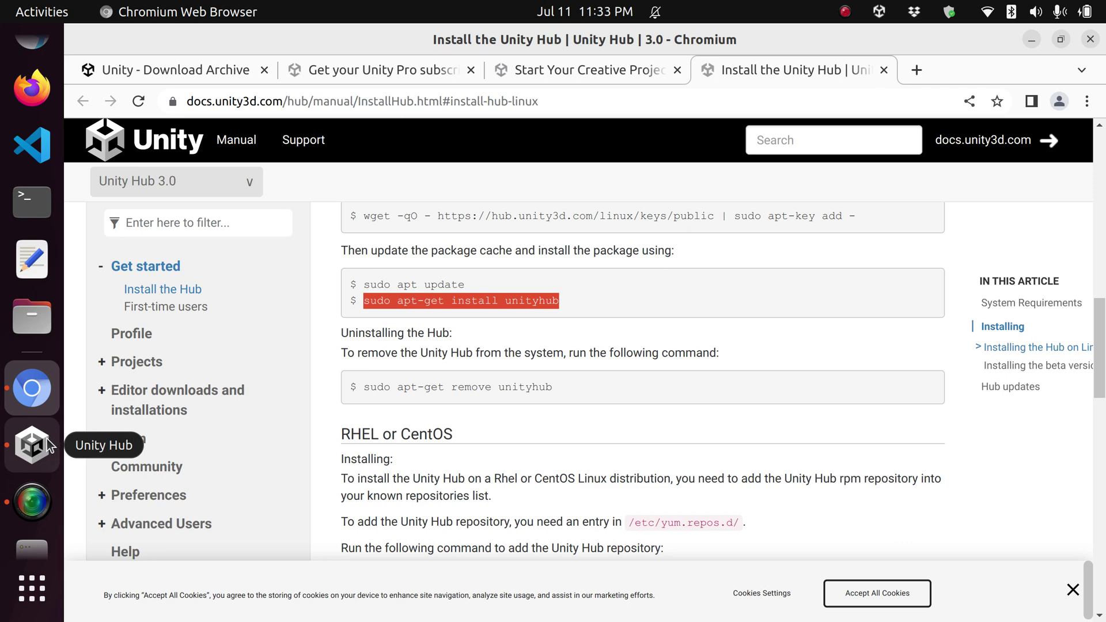
Step: Switch Chromium to the Unity download page tab
scroll(533, 444, up, 15)
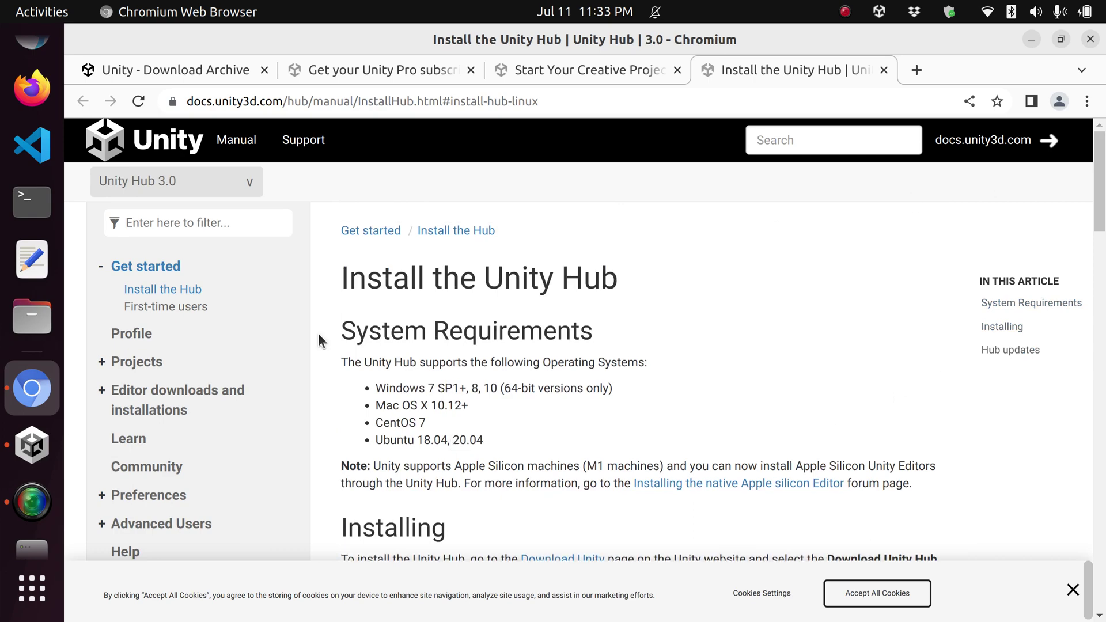
scroll(444, 420, down, 3)
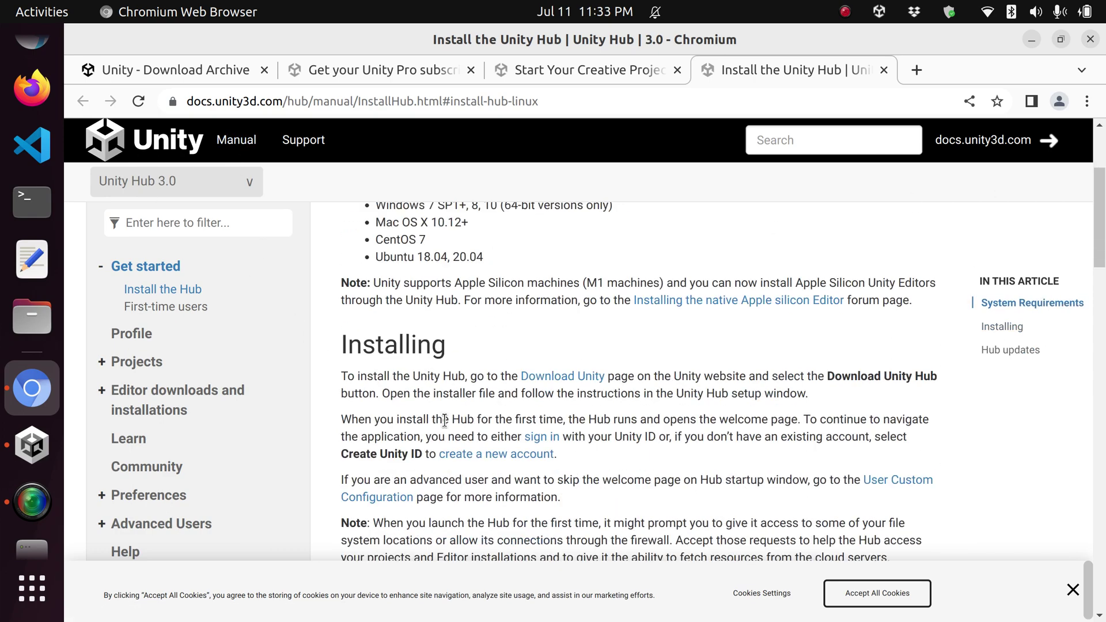
click(572, 66)
scroll(468, 392, up, 8)
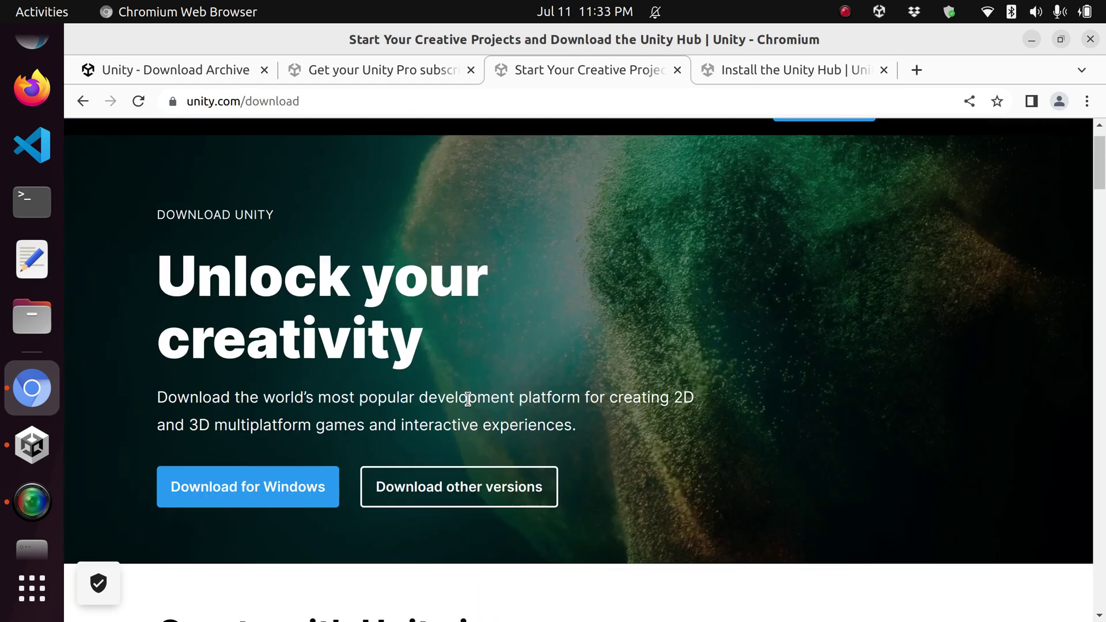
scroll(465, 511, down, 3)
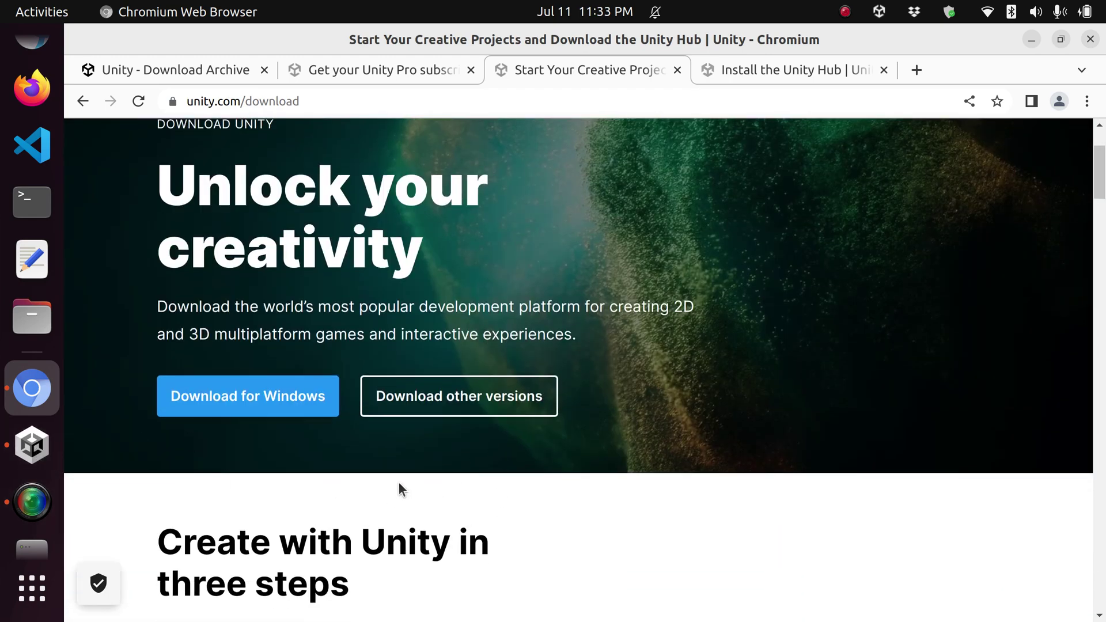
scroll(399, 484, up, 3)
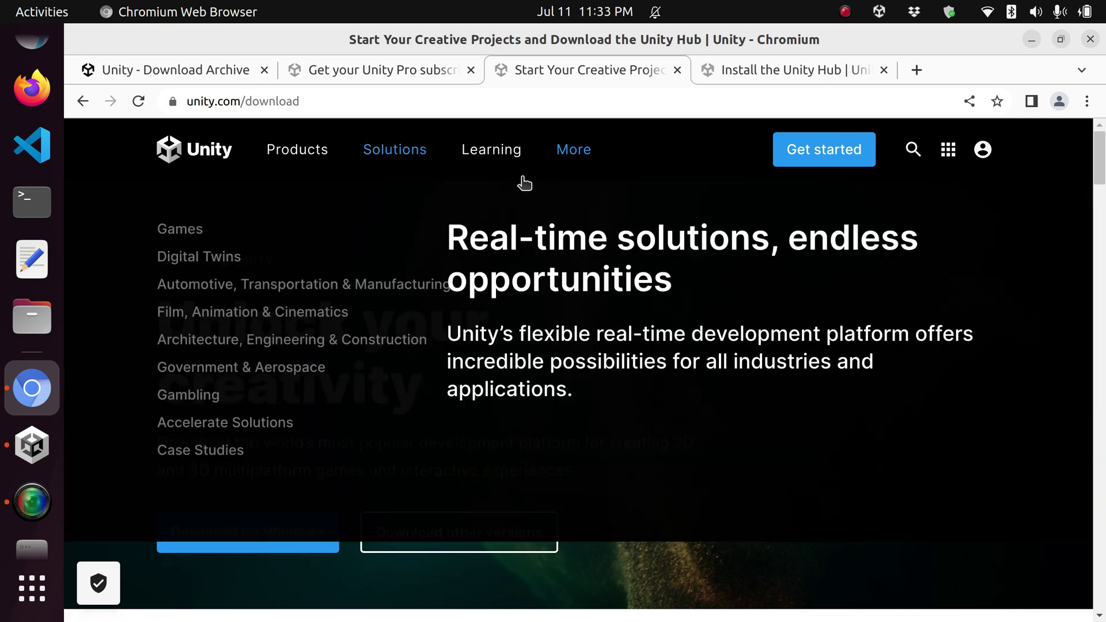
Step: Scroll to the 'Create with Unity in three steps' cards and open the download archive
mouse_move(638, 179)
scroll(451, 444, down, 4)
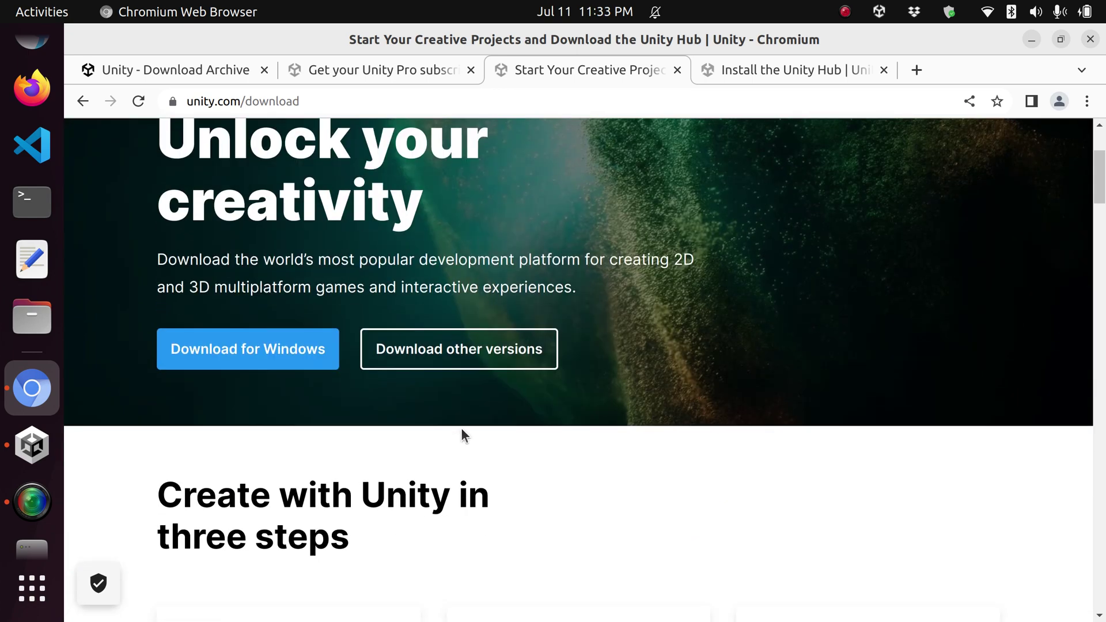
scroll(412, 413, down, 8)
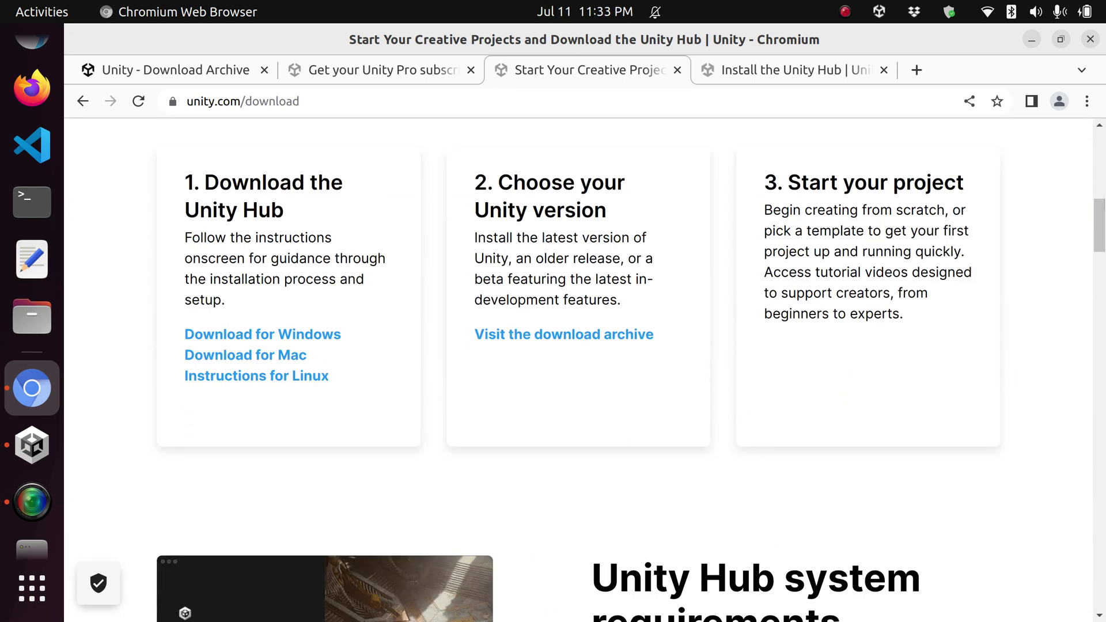
drag(1100, 225, 1099, 151)
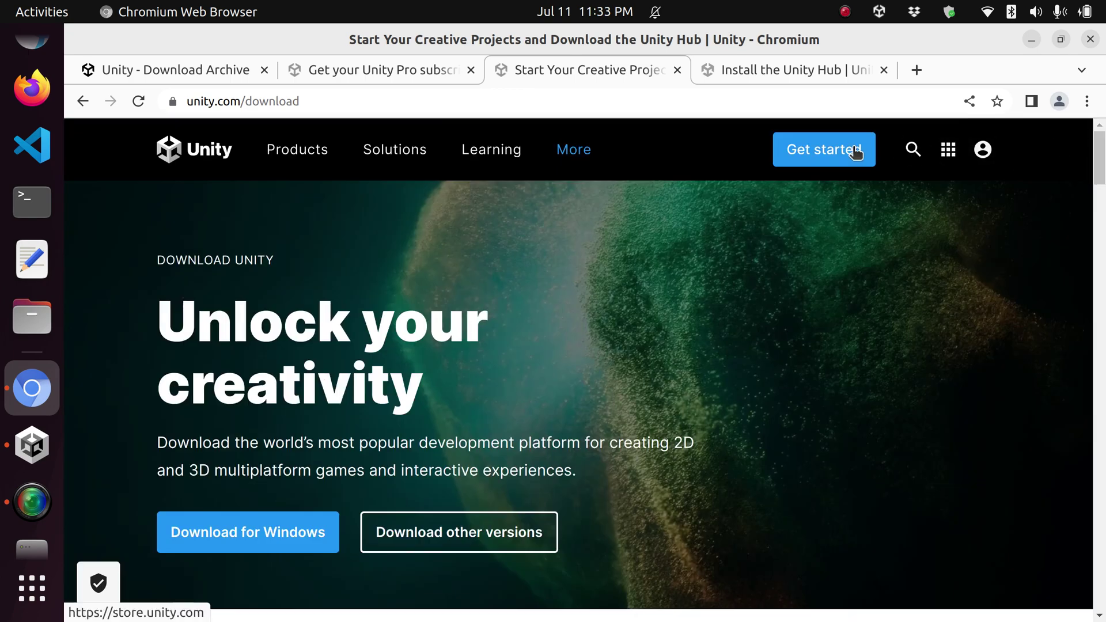
scroll(342, 550, down, 3)
scroll(364, 536, down, 7)
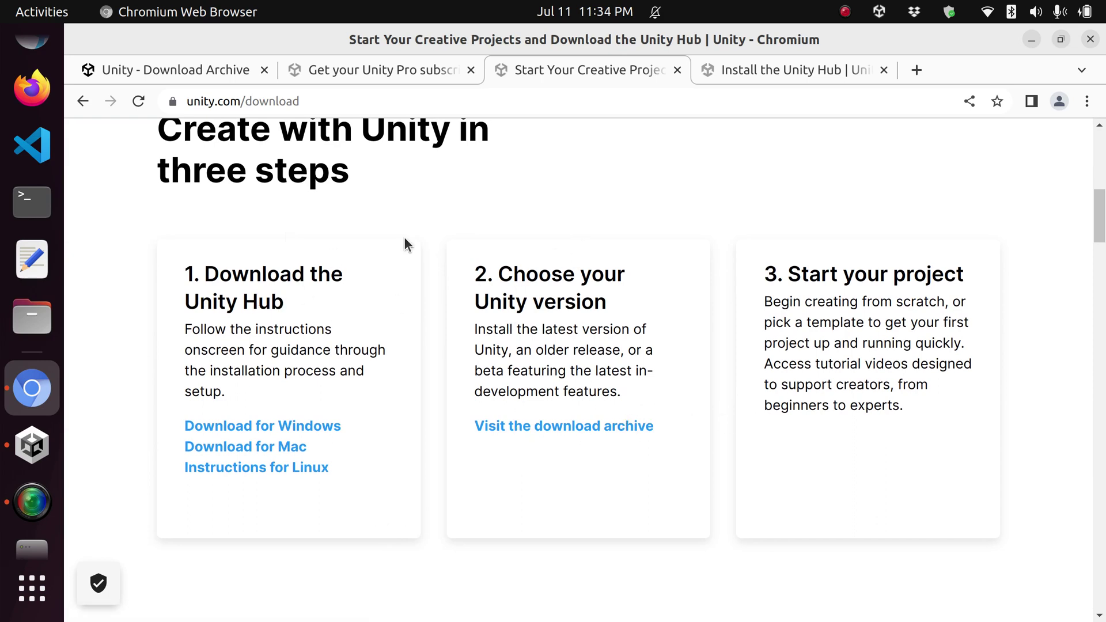
scroll(338, 284, up, 1)
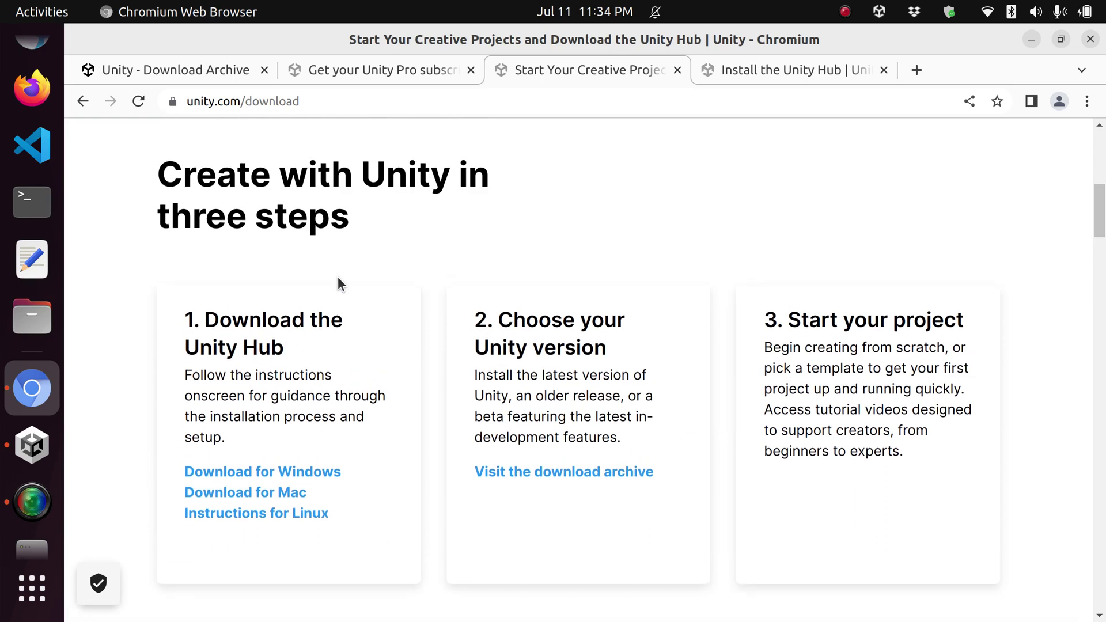
drag(1100, 210, 1078, 204)
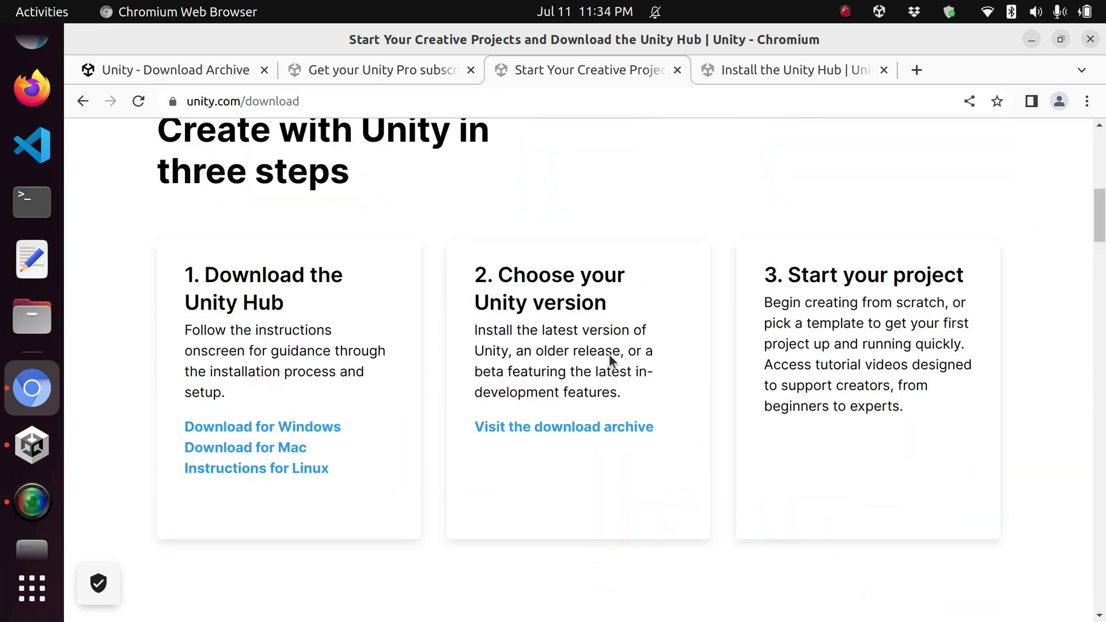
click(531, 428)
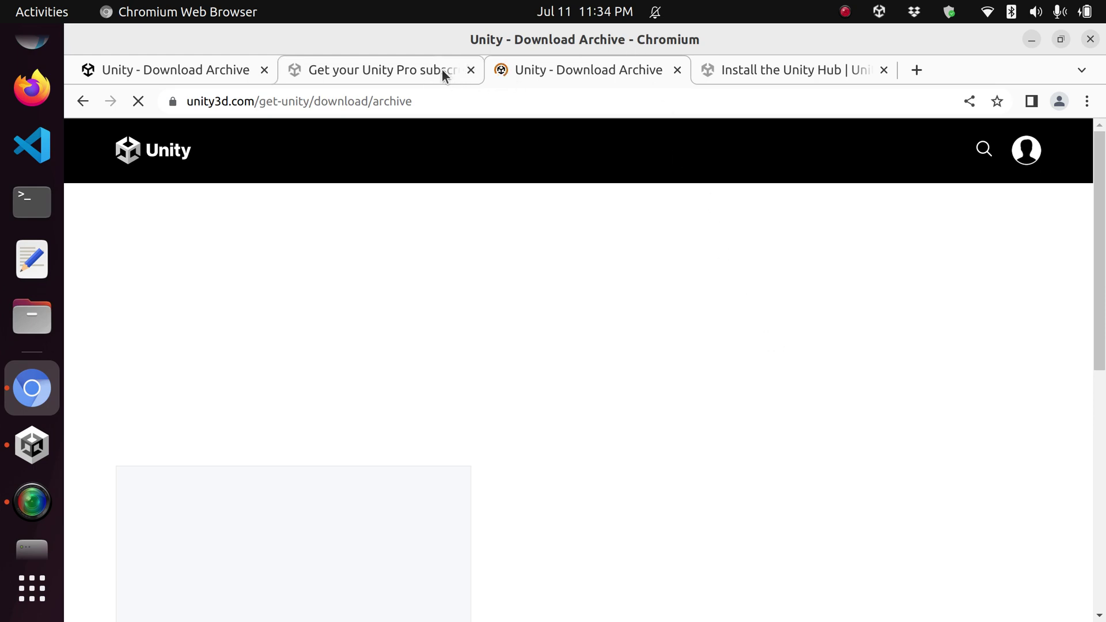
Step: Scroll the download archive and open its Long Term Support releases list
click(846, 13)
click(838, 41)
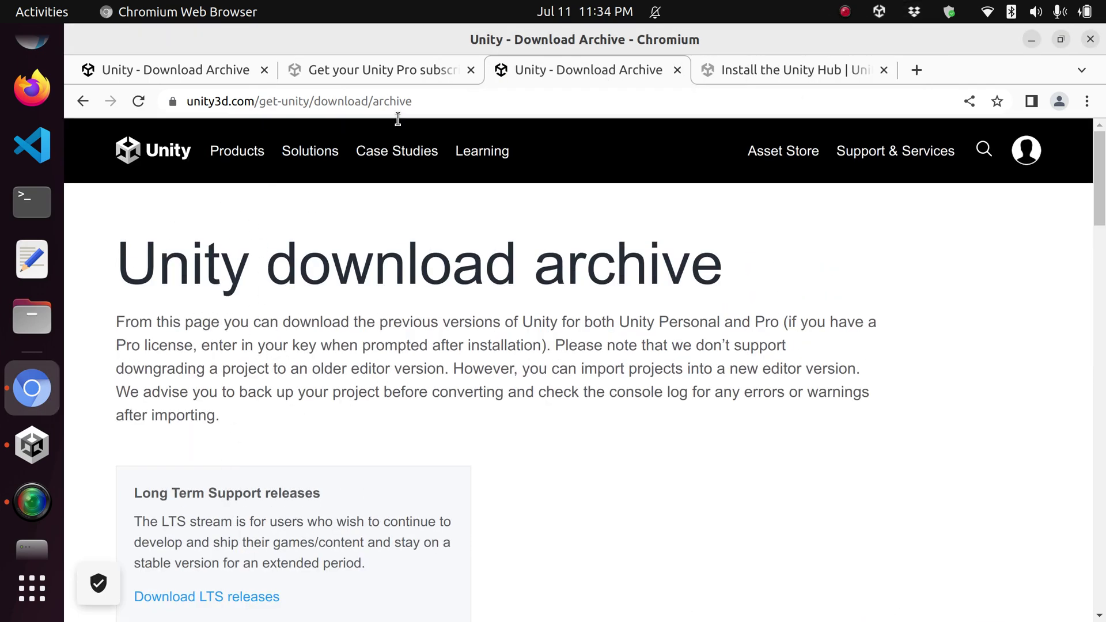
scroll(317, 458, down, 6)
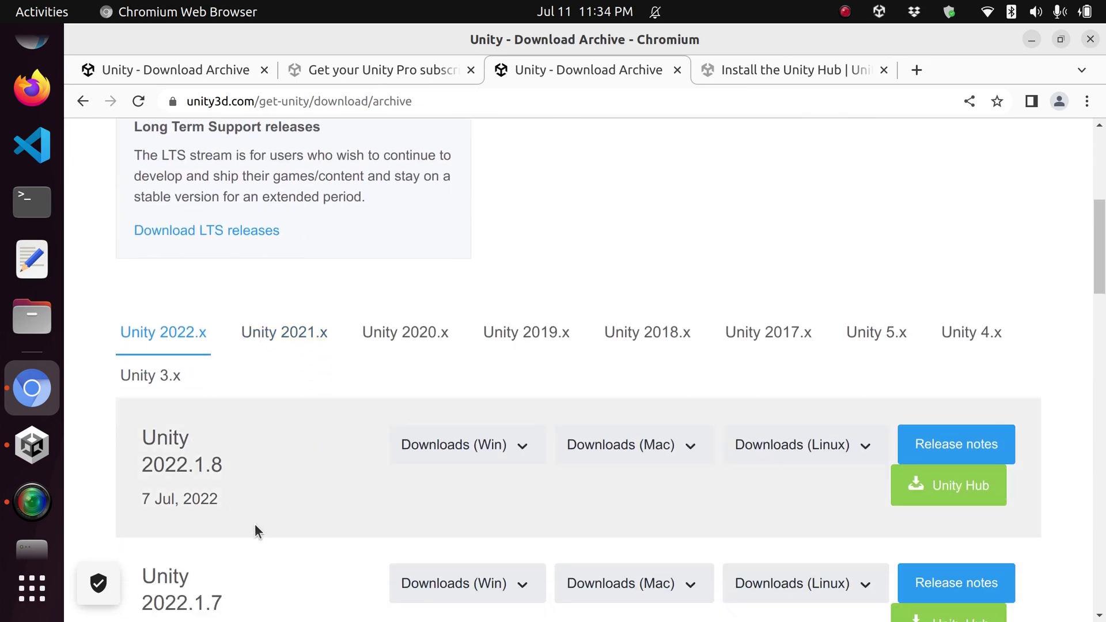
scroll(259, 448, up, 2)
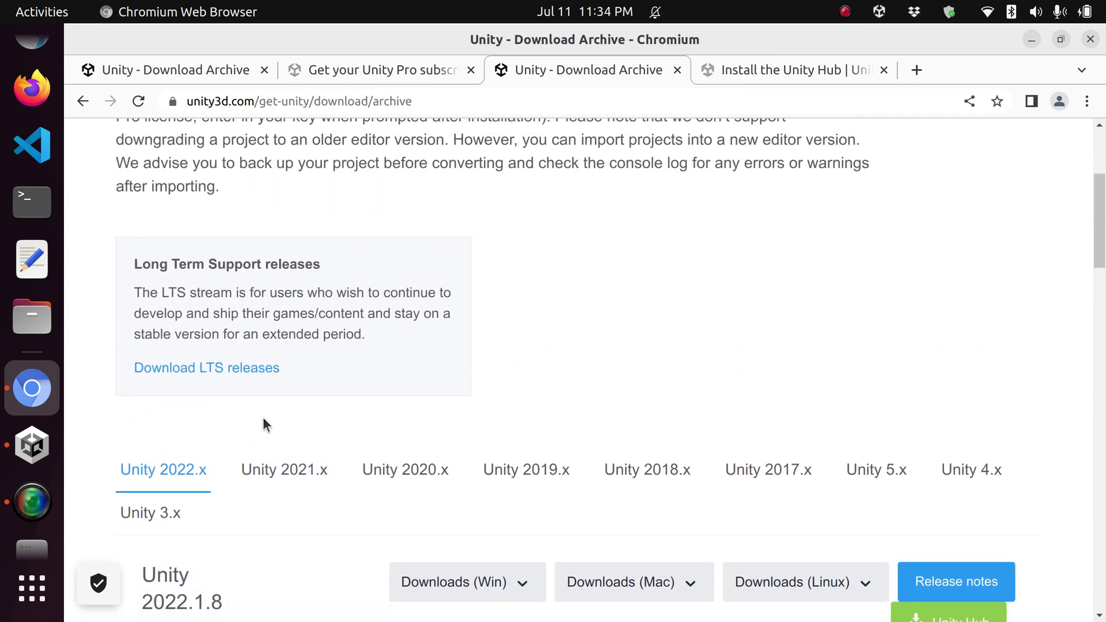
scroll(345, 490, down, 2)
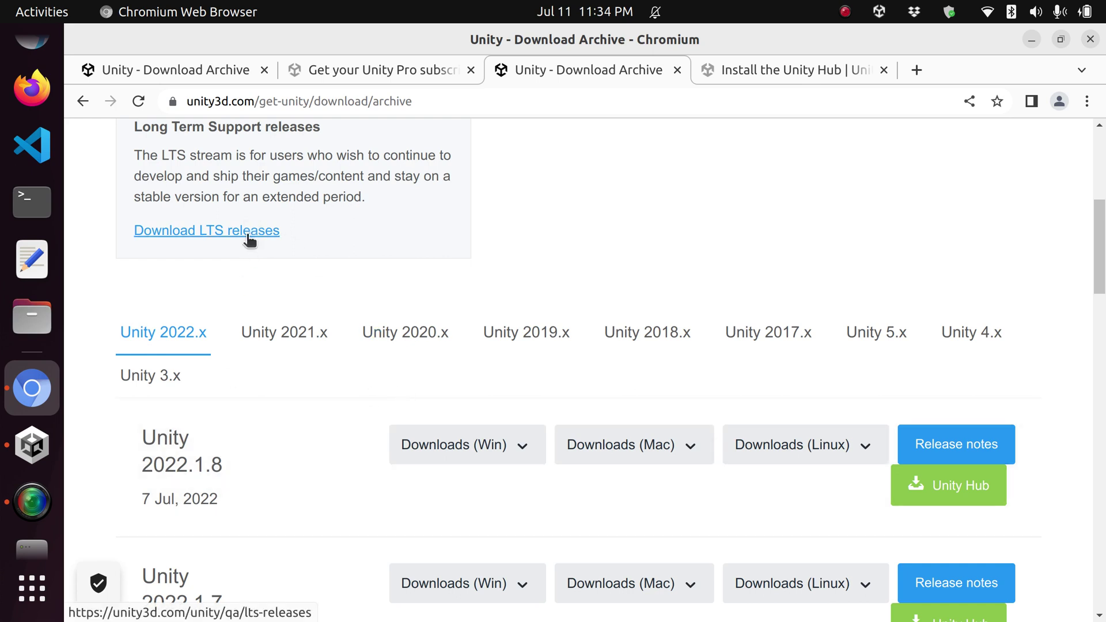
click(170, 232)
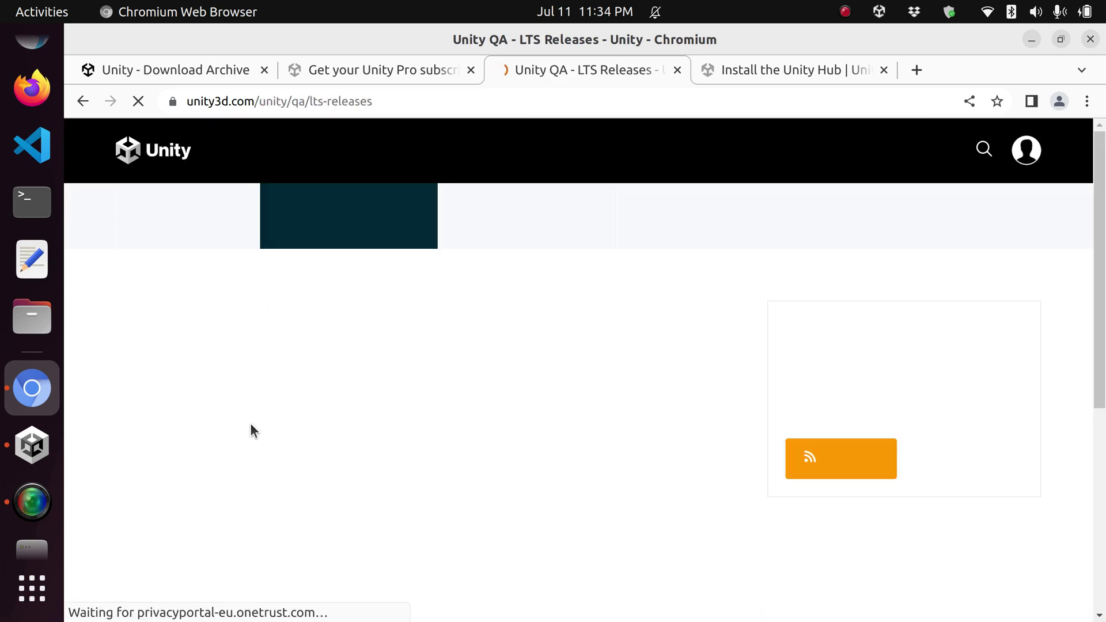
scroll(514, 443, down, 4)
scroll(509, 438, down, 3)
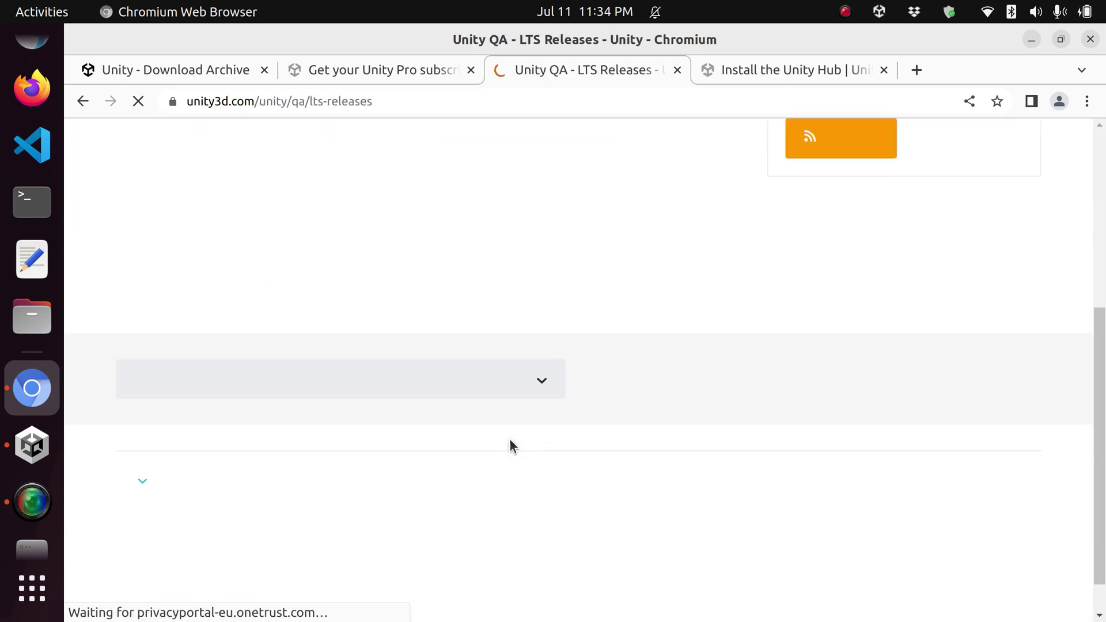
scroll(509, 439, up, 5)
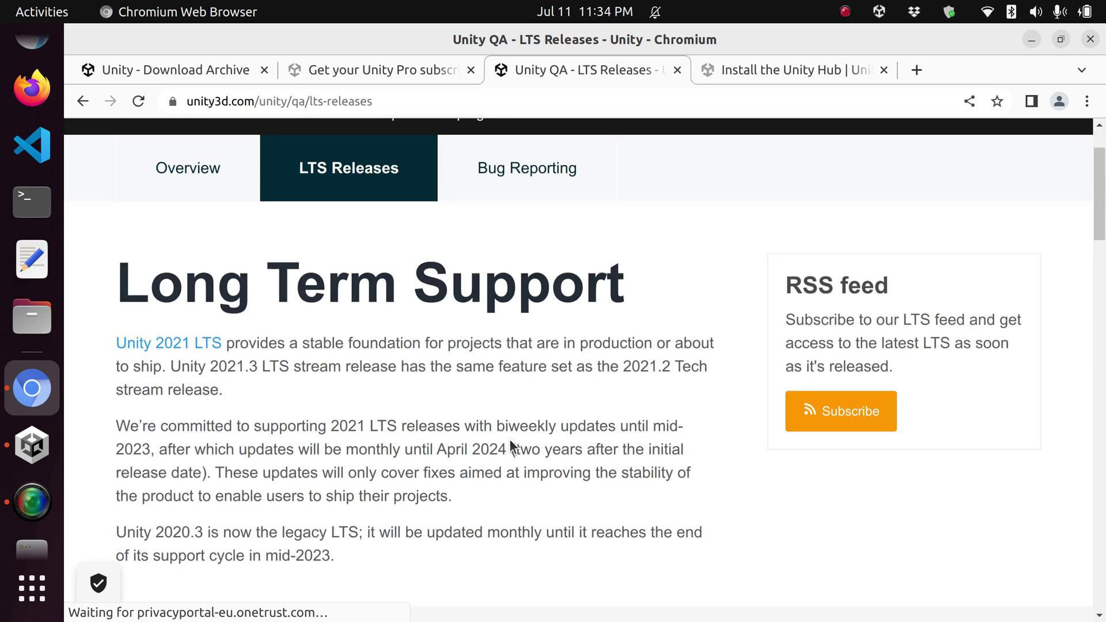
scroll(510, 439, down, 7)
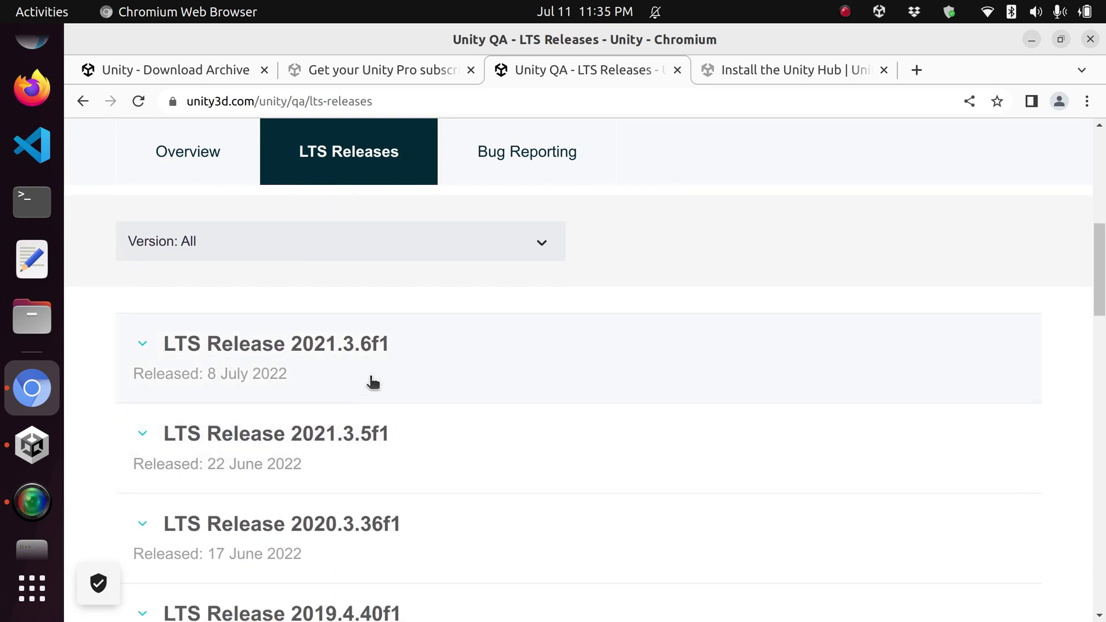
scroll(400, 390, up, 5)
key(alt+Left)
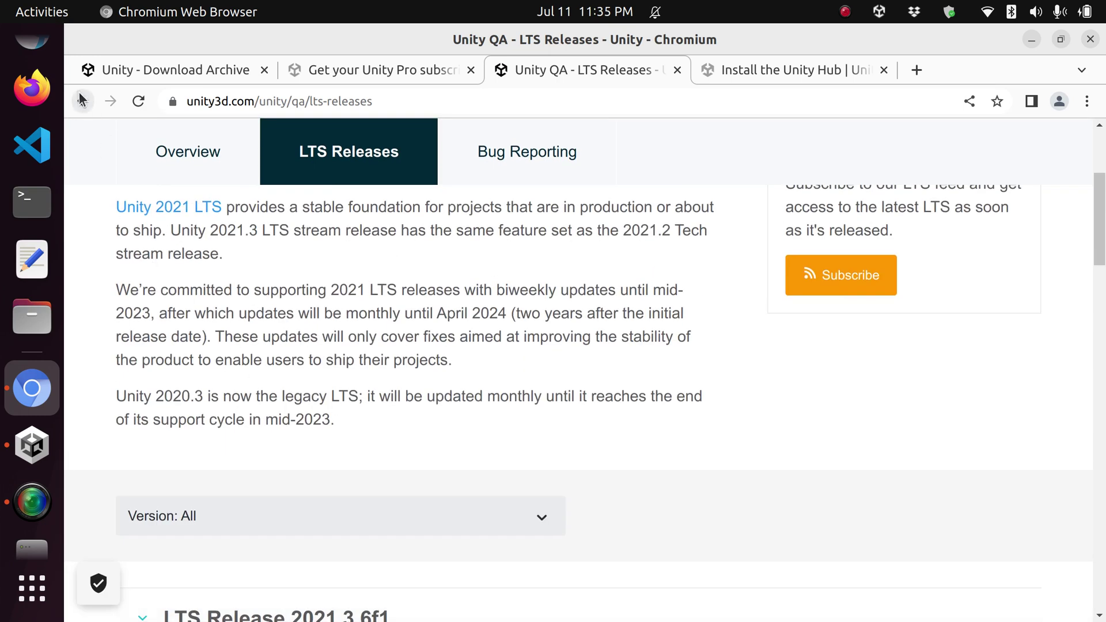
click(28, 443)
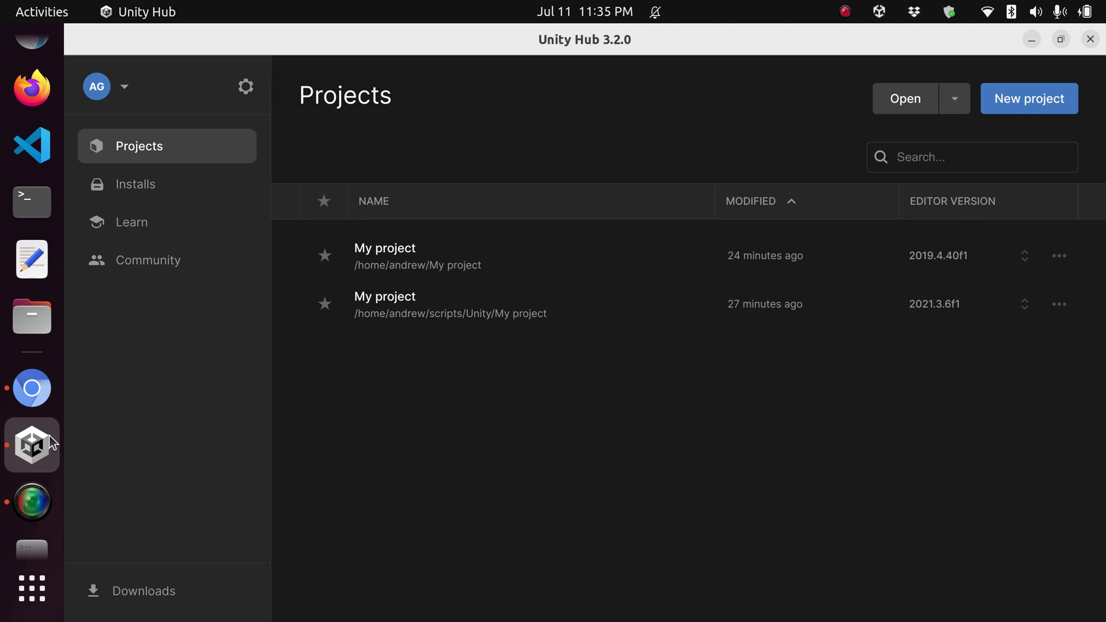
Step: View Unity Hub's installed editors, then return to the Unity Download Archive in Chromium
click(143, 188)
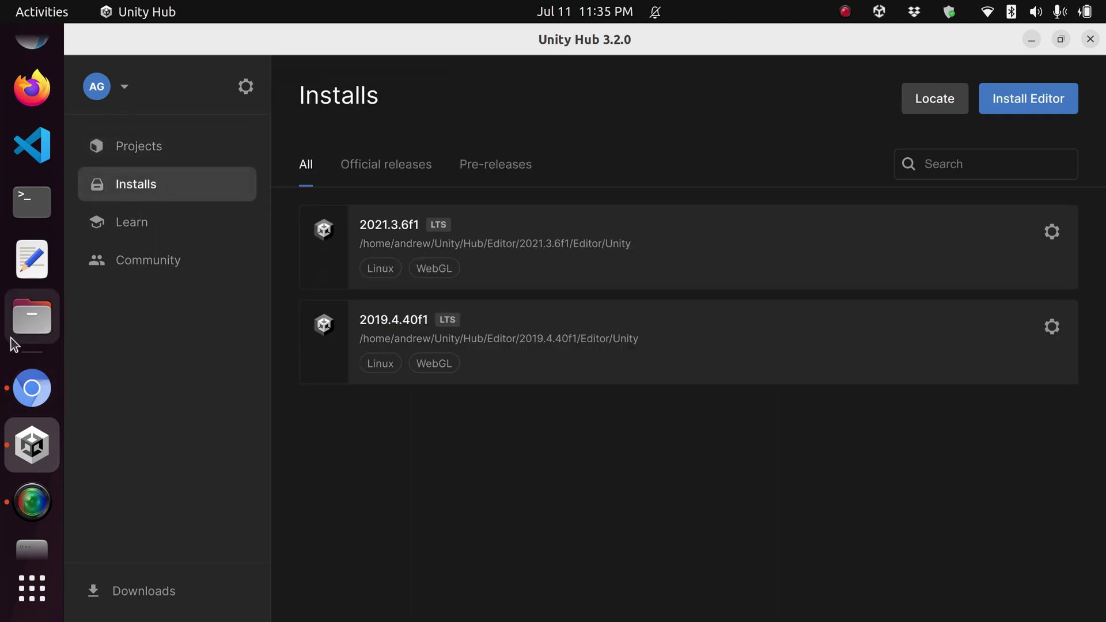
click(32, 388)
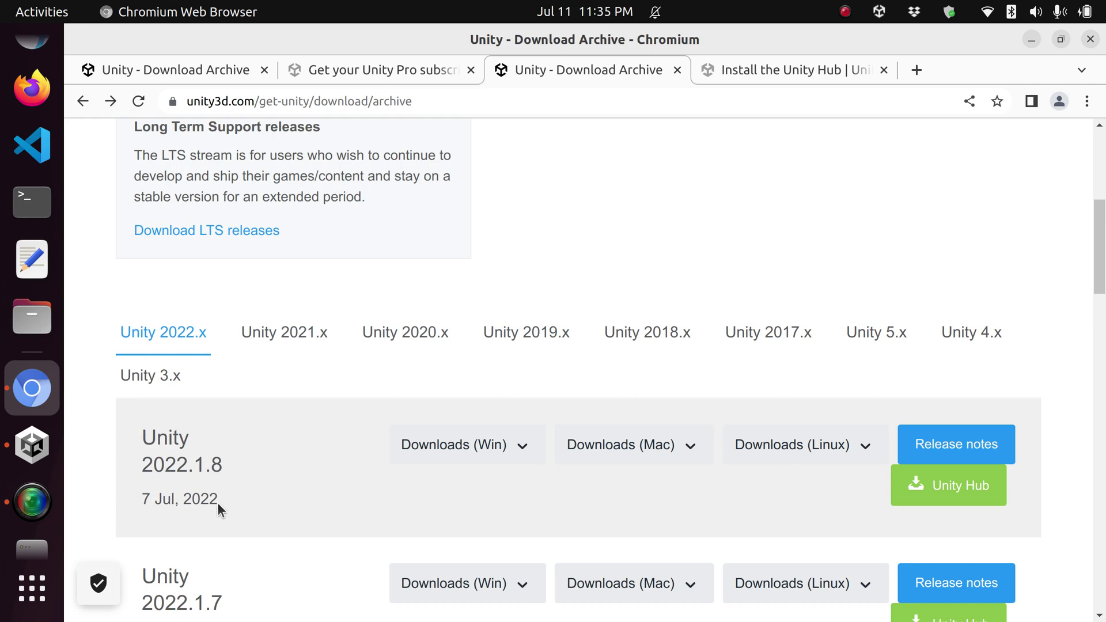
drag(219, 503, 134, 497)
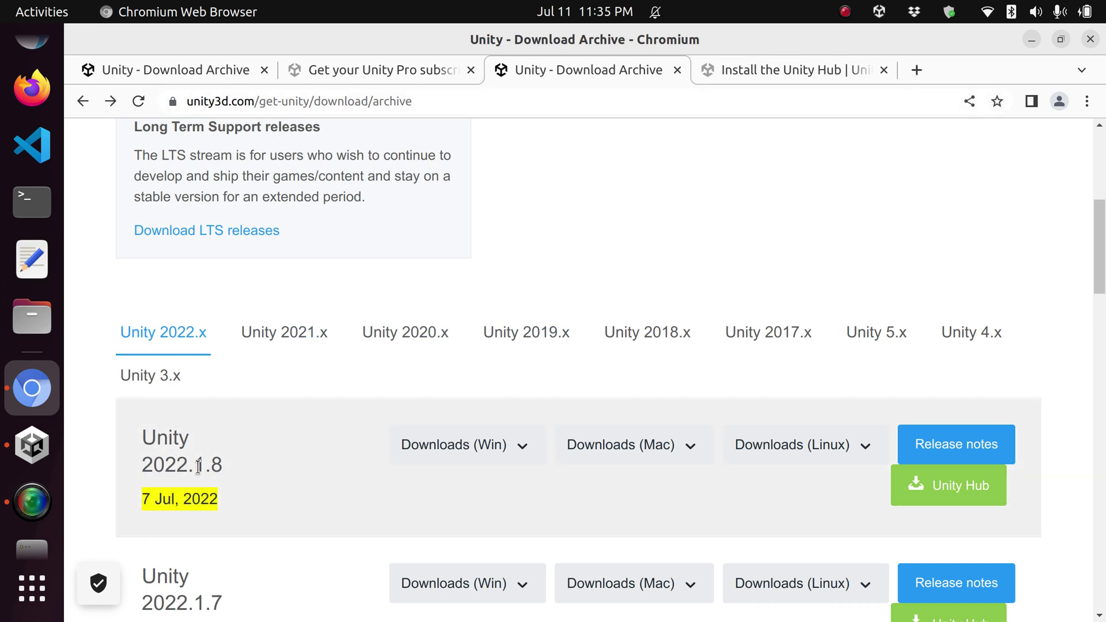
mouse_move(196, 465)
mouse_down()
mouse_move(151, 465)
mouse_move(209, 466)
mouse_up()
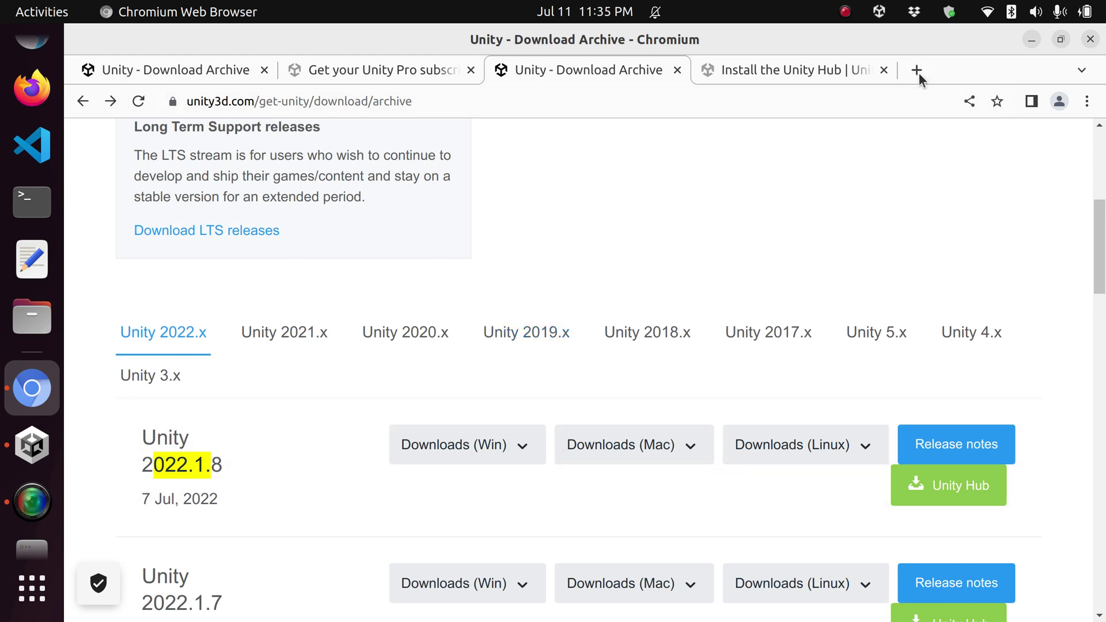
Step: Search Google in a new tab for 'crashed ubuntu unity3d'
click(917, 72)
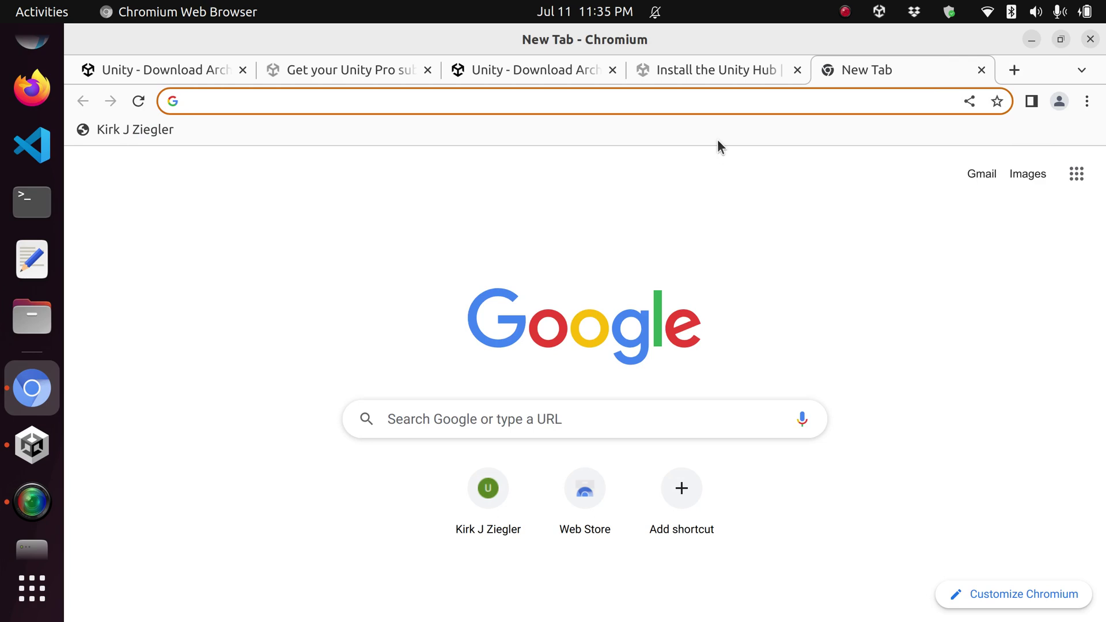
text(crashed ubunu)
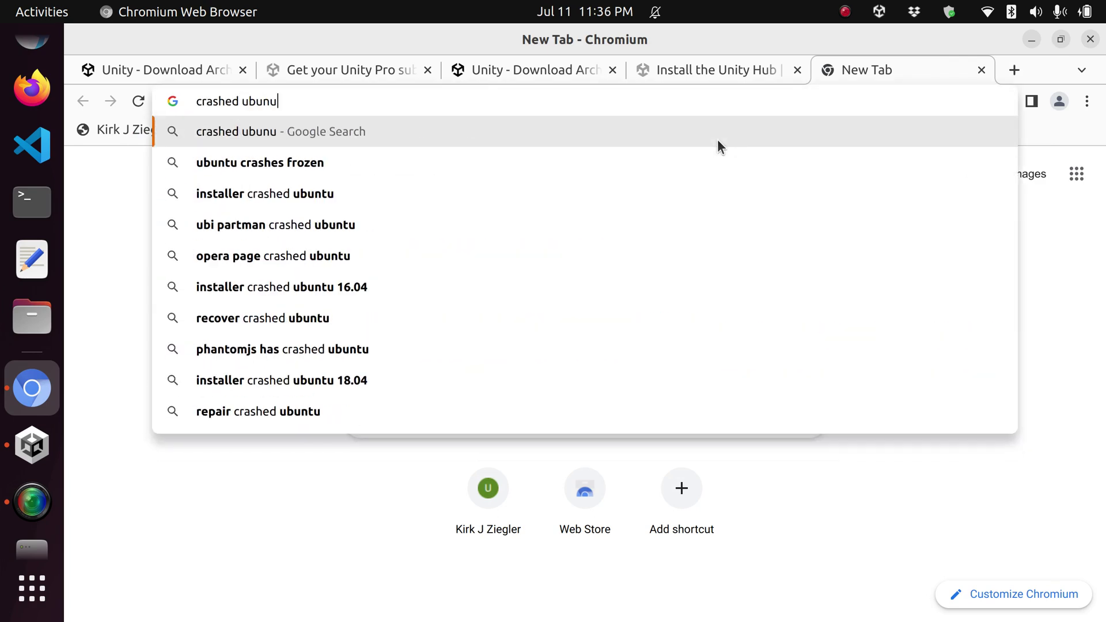
key(BackSpace)
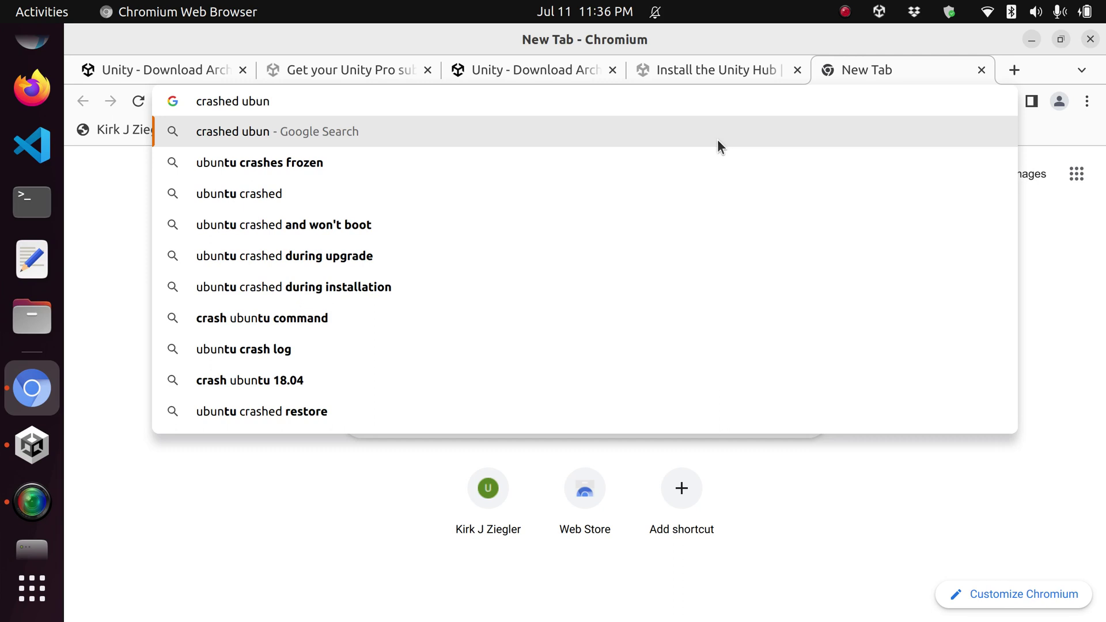
text(tu)
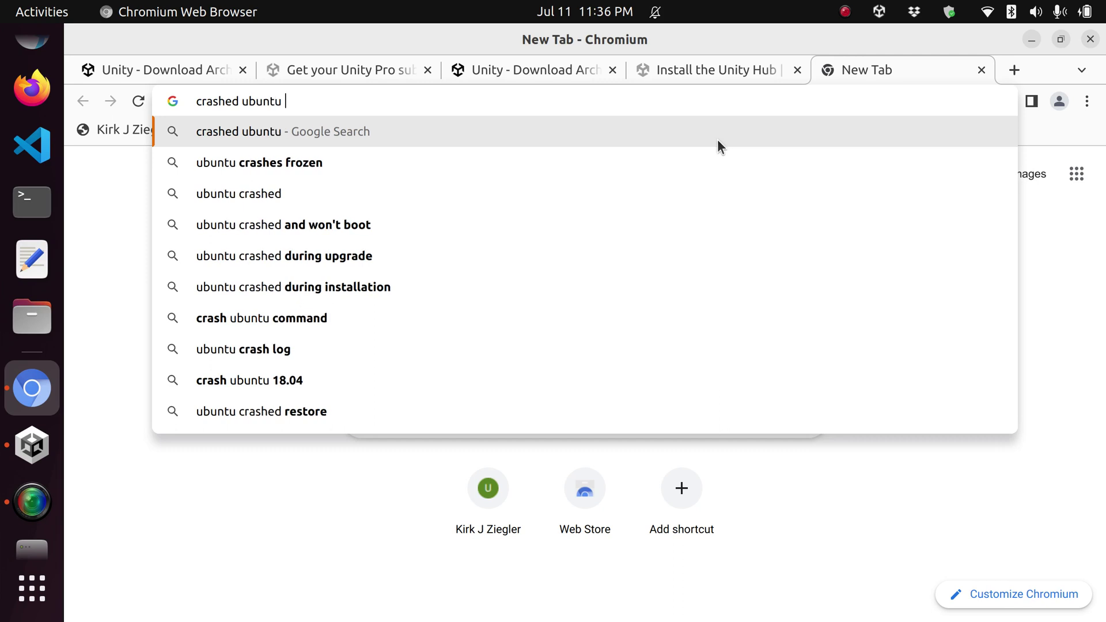
text( unity3d)
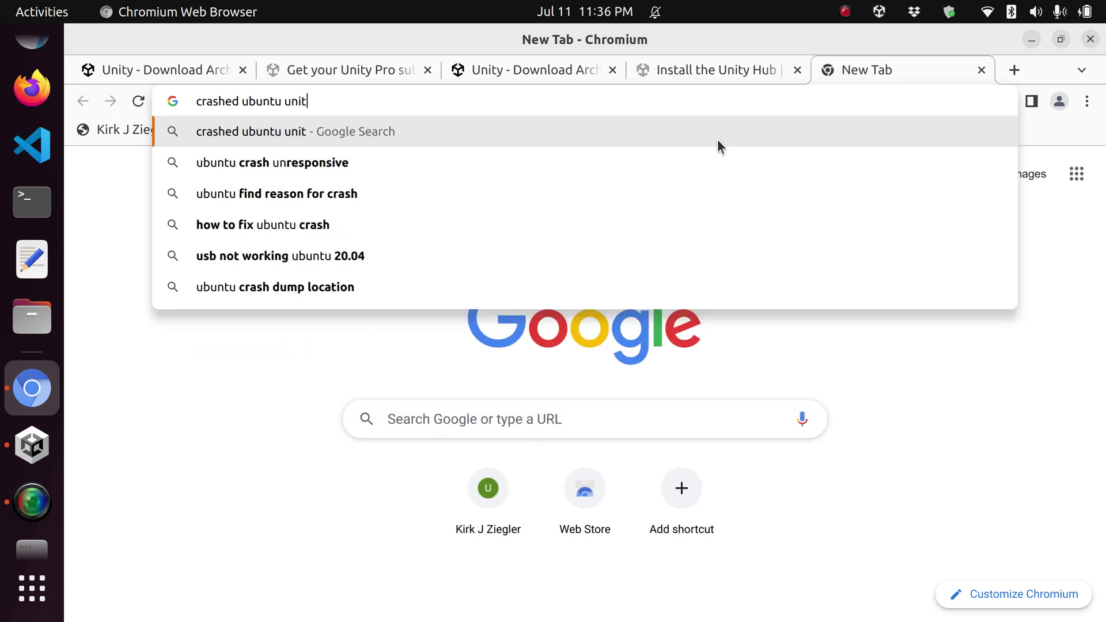
key(Return)
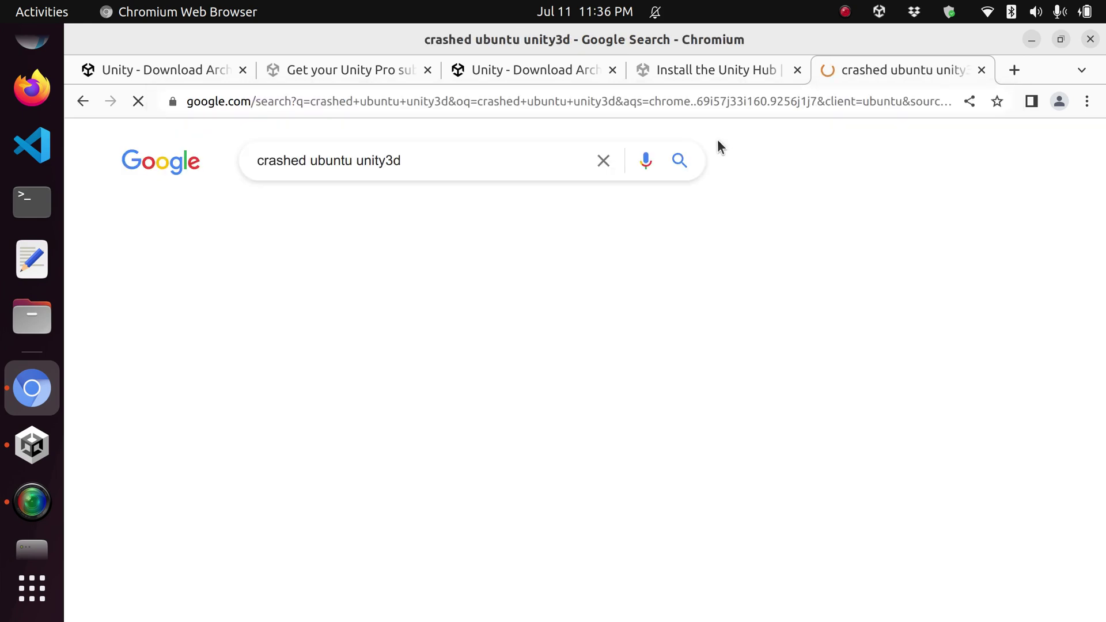
scroll(321, 295, down, 2)
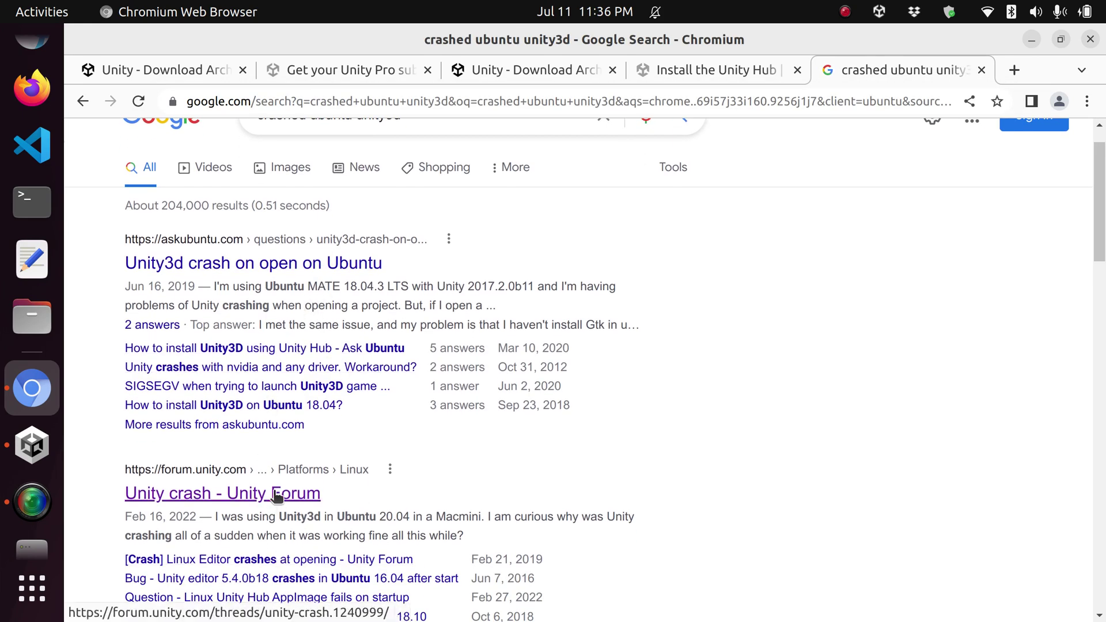
scroll(270, 496, down, 3)
scroll(306, 427, up, 3)
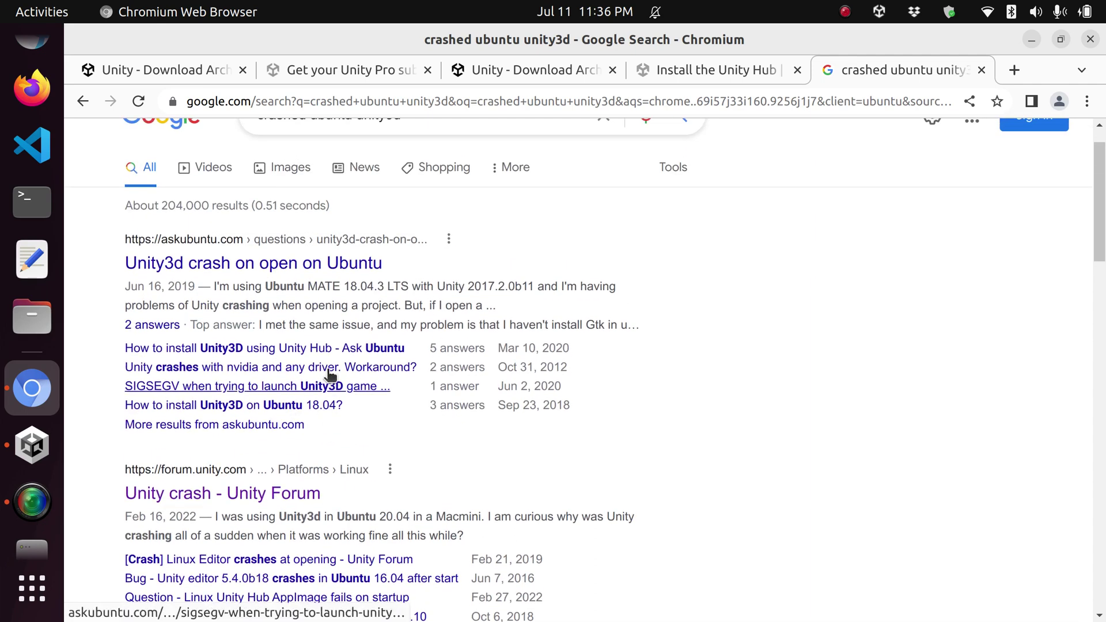
scroll(290, 487, down, 3)
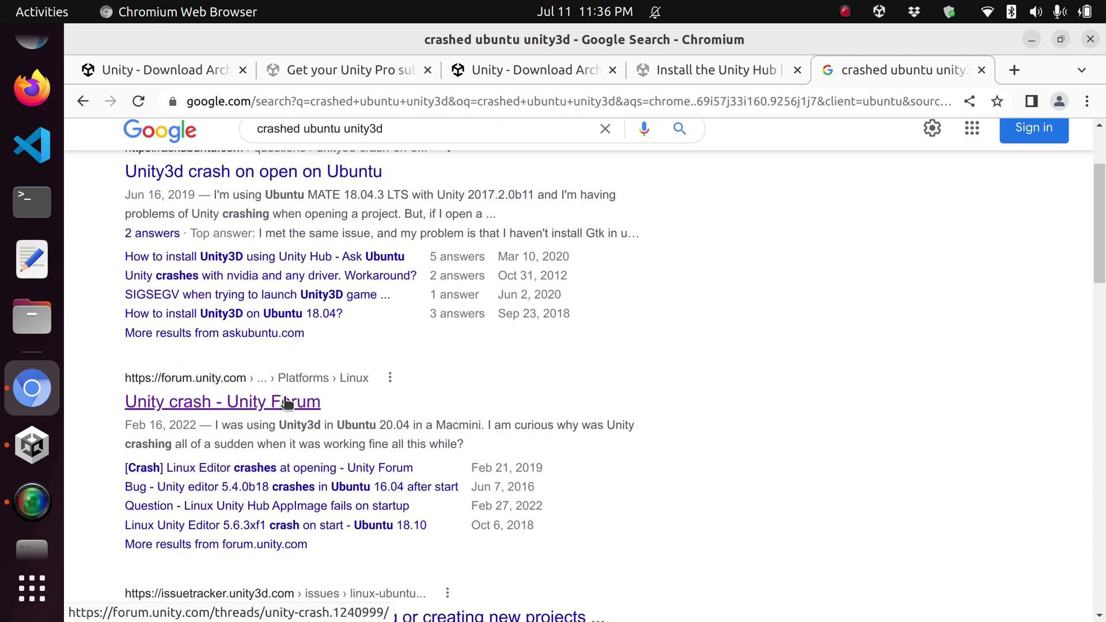
Step: From the search results, open the 'Unity crash - Unity Forum' thread
click(748, 76)
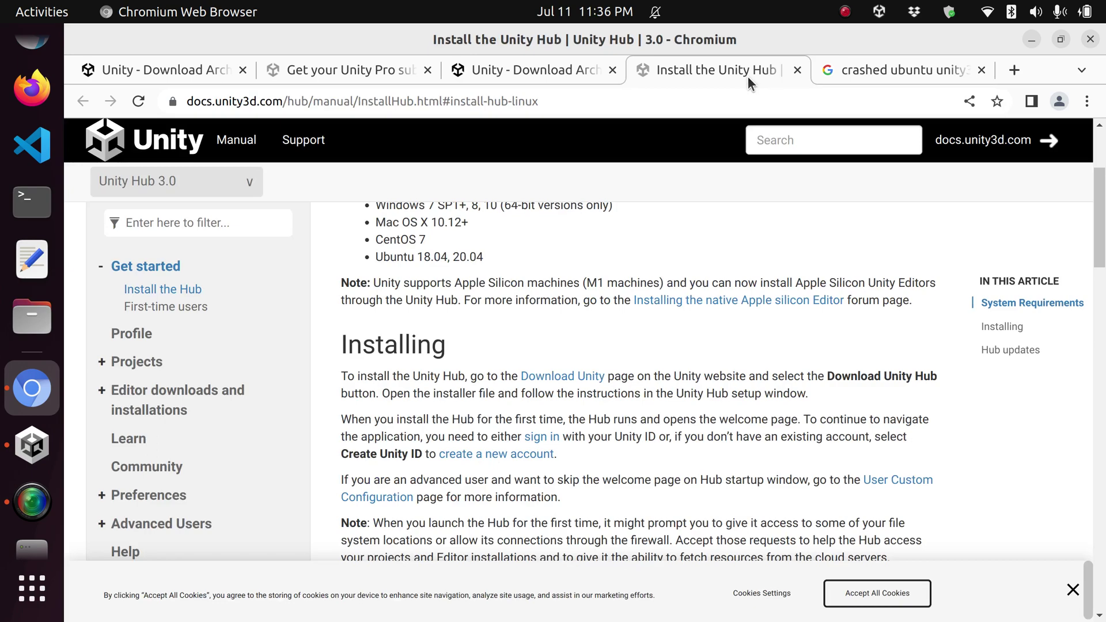
click(835, 68)
click(523, 70)
click(713, 71)
click(843, 76)
scroll(250, 384, up, 3)
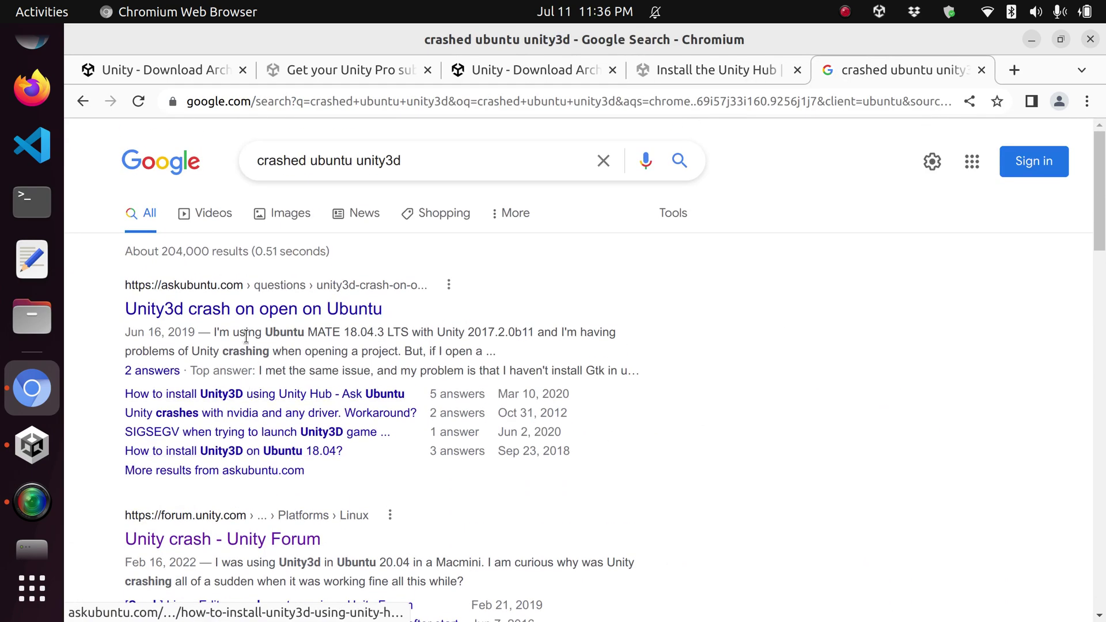
scroll(248, 412, down, 2)
click(264, 438)
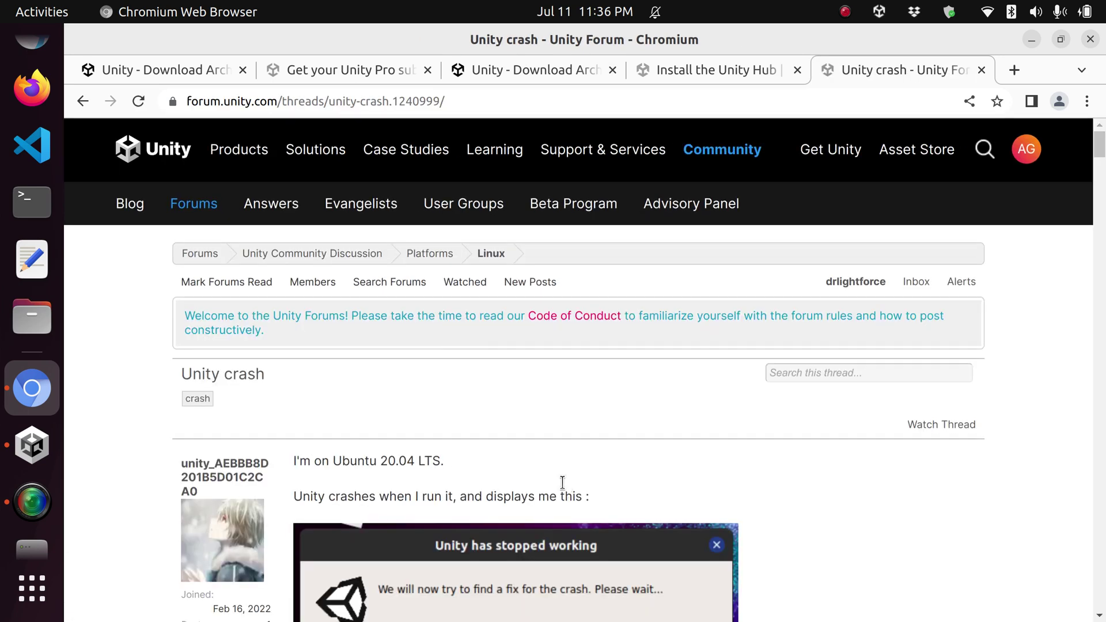
Step: Read through the thread's Editor.log, then return to the Unity download archive tab
scroll(565, 484, down, 6)
scroll(770, 476, down, 3)
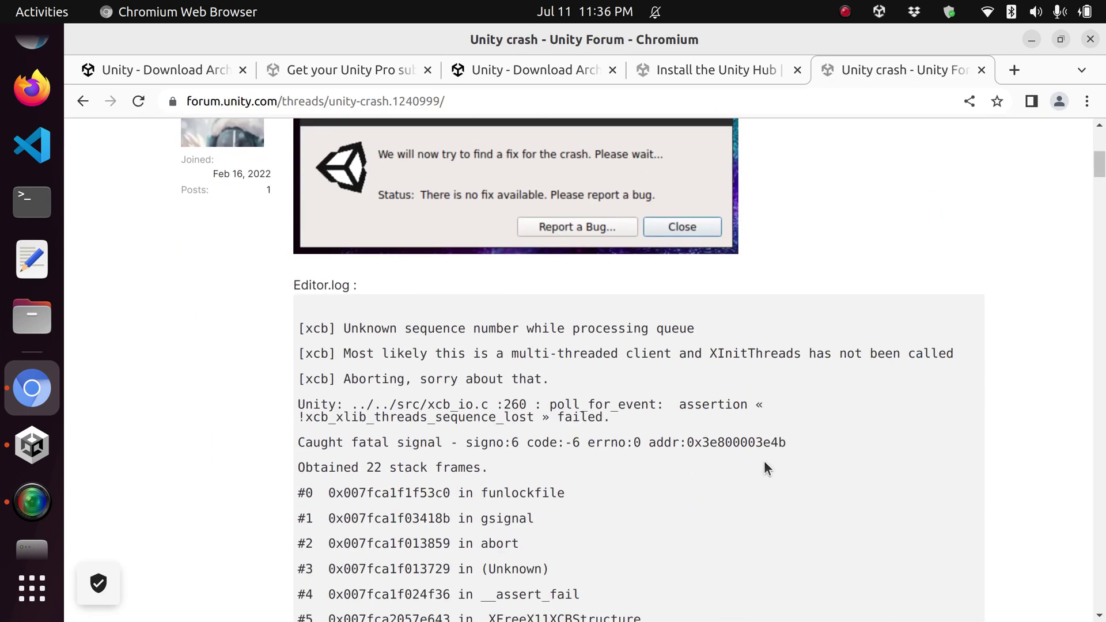
scroll(600, 397, down, 5)
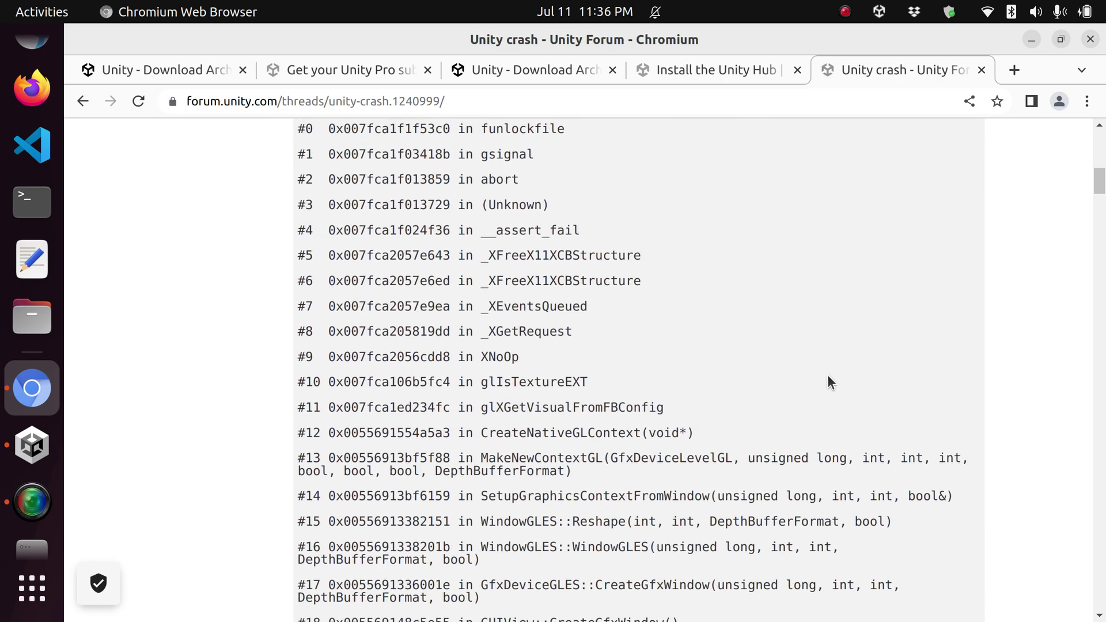
mouse_move(1099, 202)
mouse_down()
mouse_move(1099, 141)
mouse_move(1101, 206)
mouse_move(1102, 160)
mouse_move(1102, 182)
mouse_up()
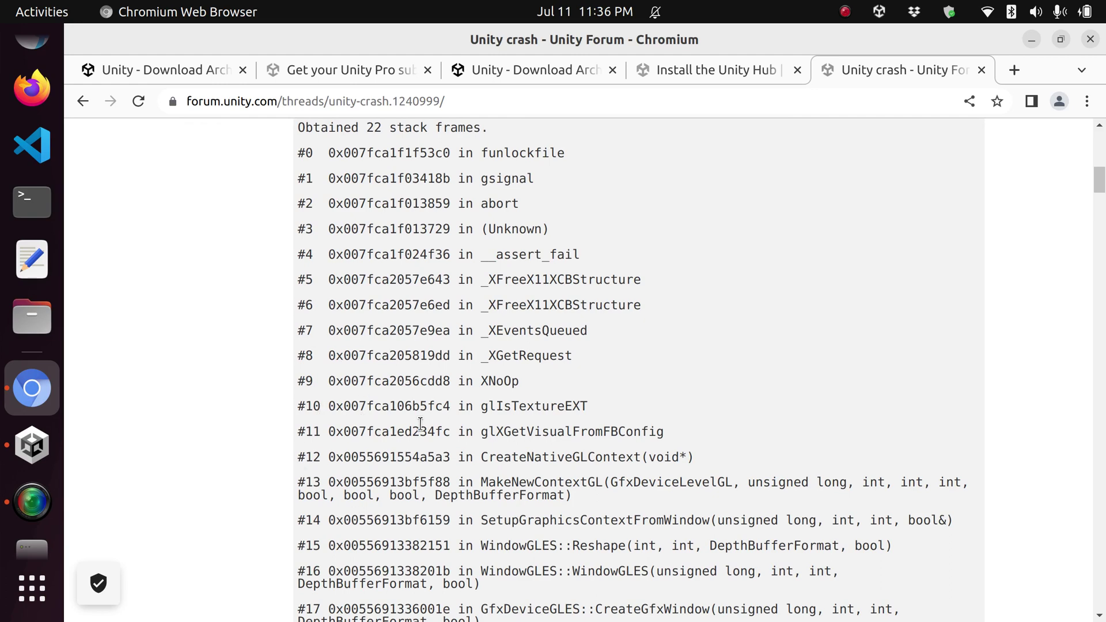
scroll(425, 449, down, 3)
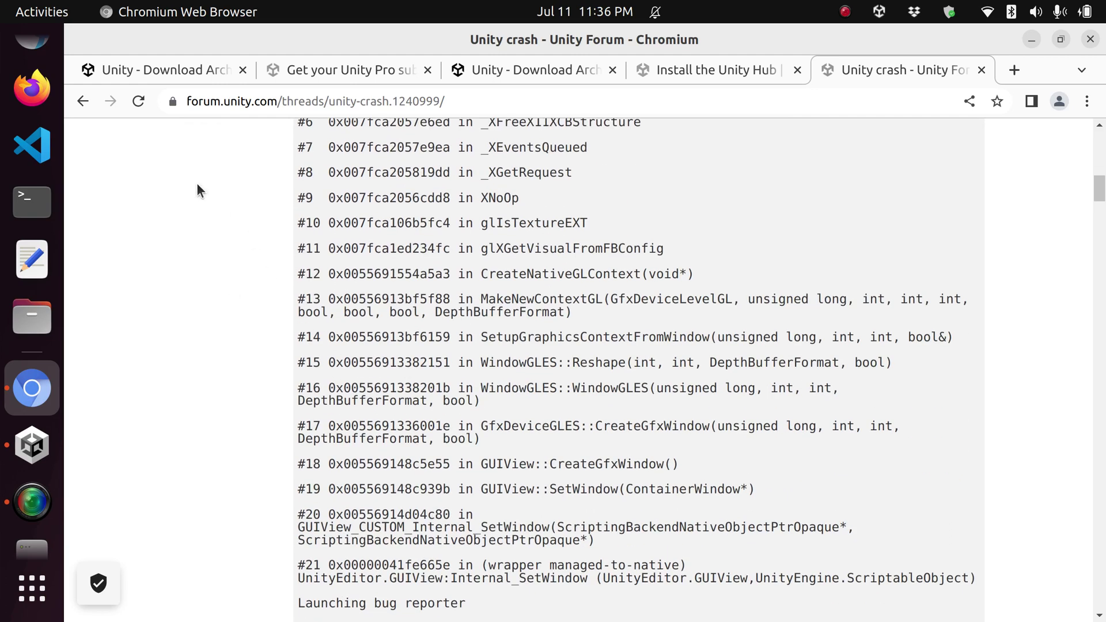
scroll(506, 372, down, 1)
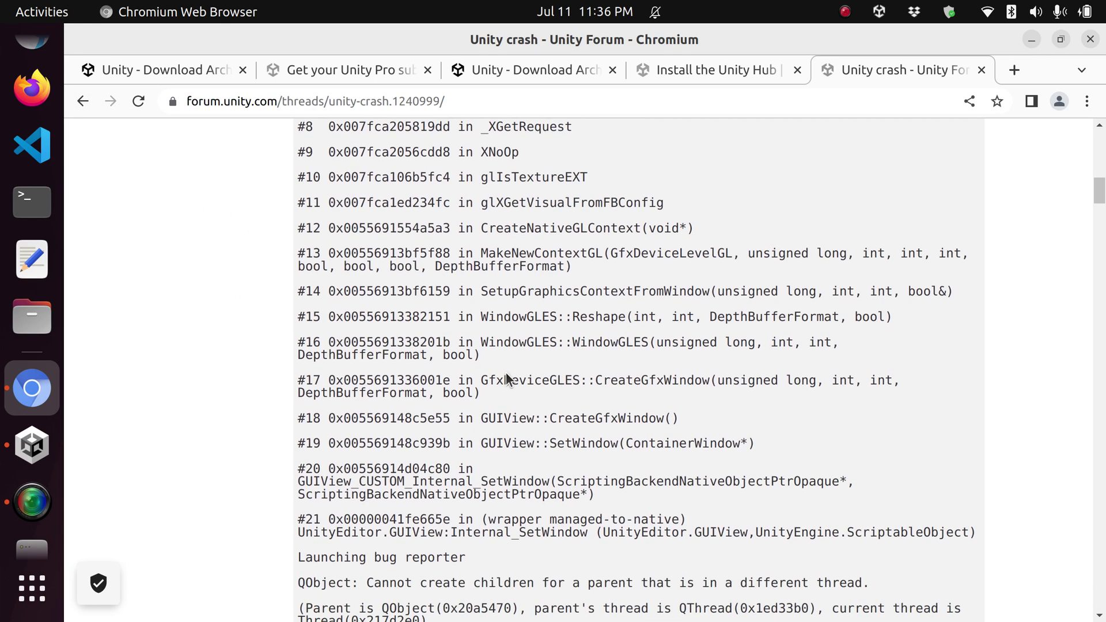
scroll(506, 373, down, 1)
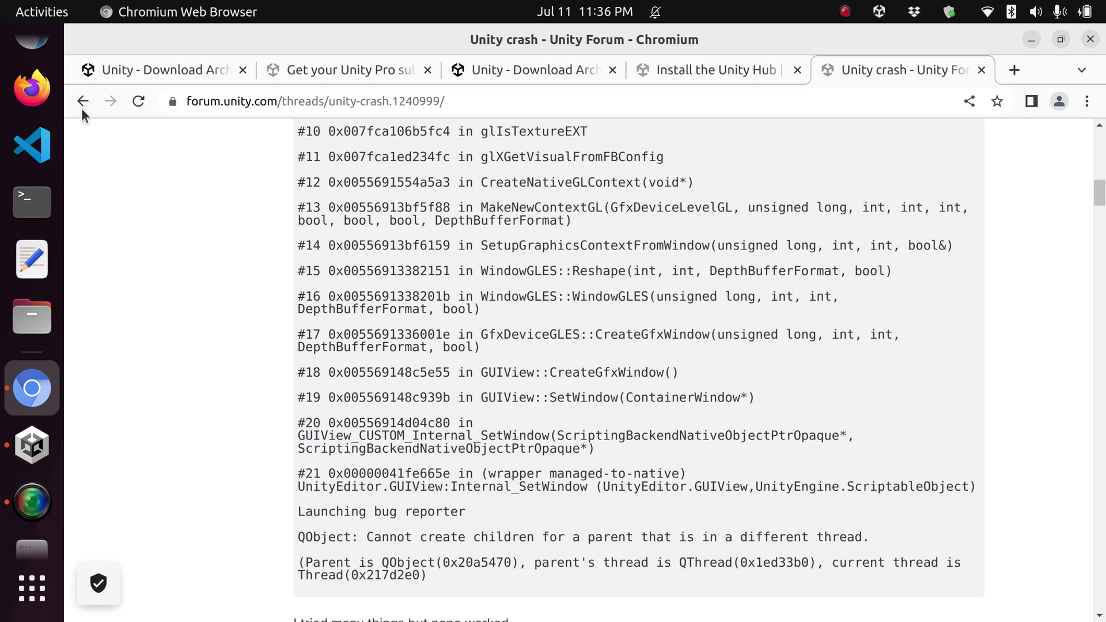
scroll(538, 545, down, 7)
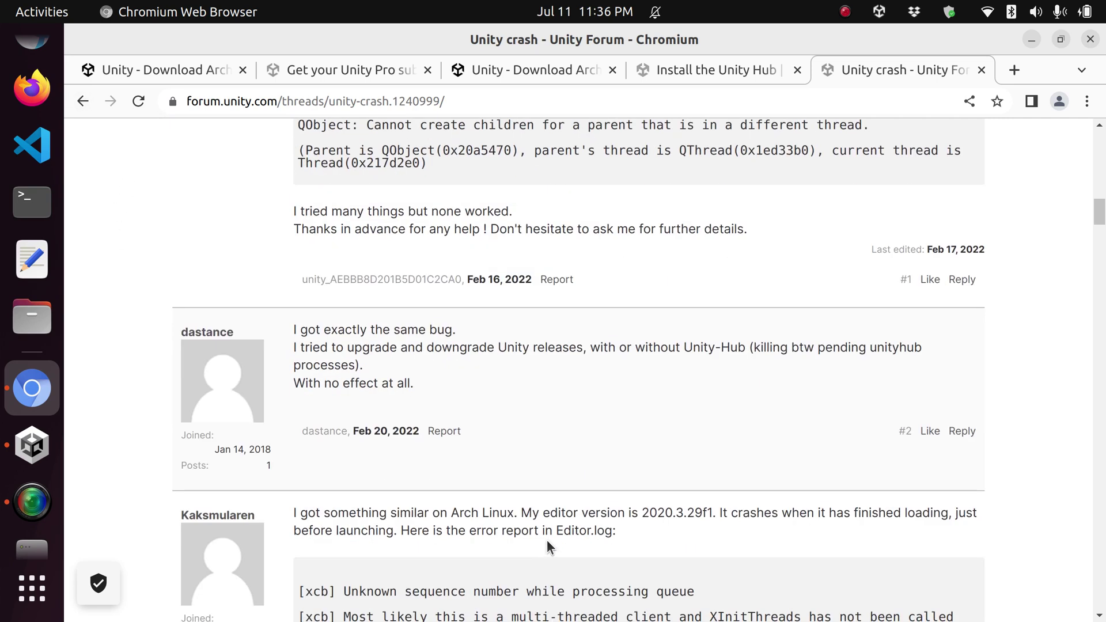
scroll(548, 544, down, 3)
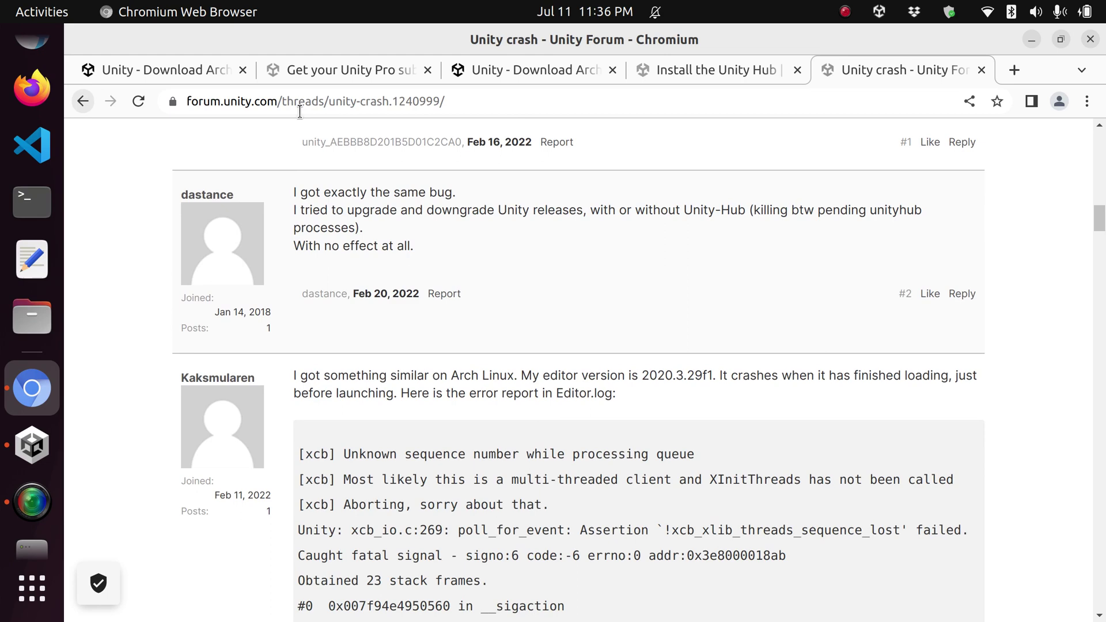
click(743, 82)
click(543, 58)
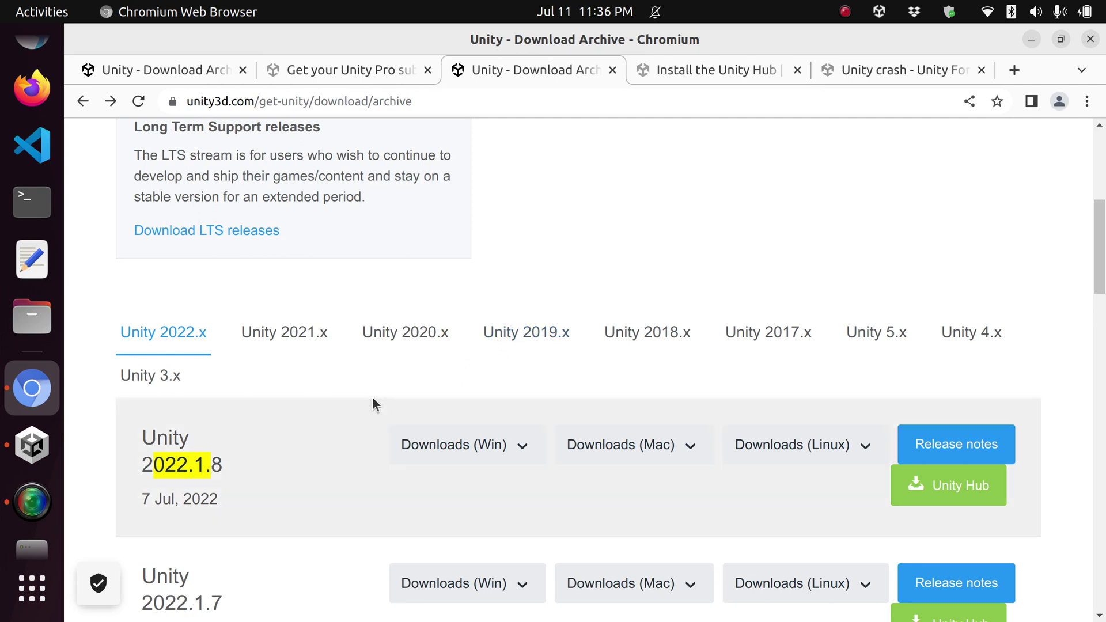
Step: Check Unity Hub's Installs page, then go back to the download archive in Chromium
scroll(395, 392, up, 3)
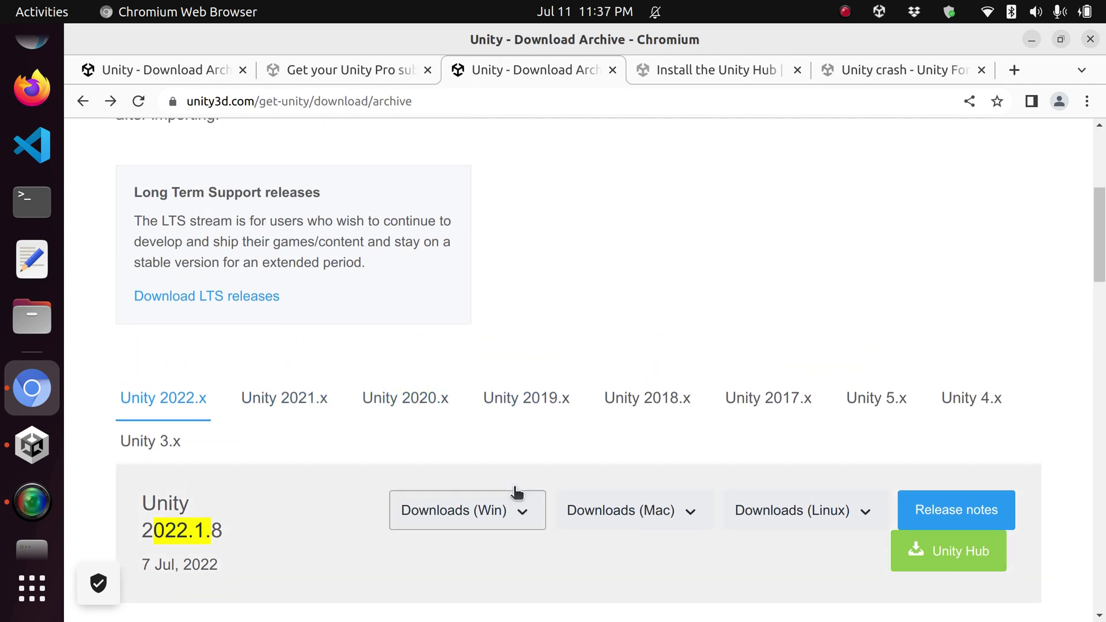
scroll(519, 478, up, 1)
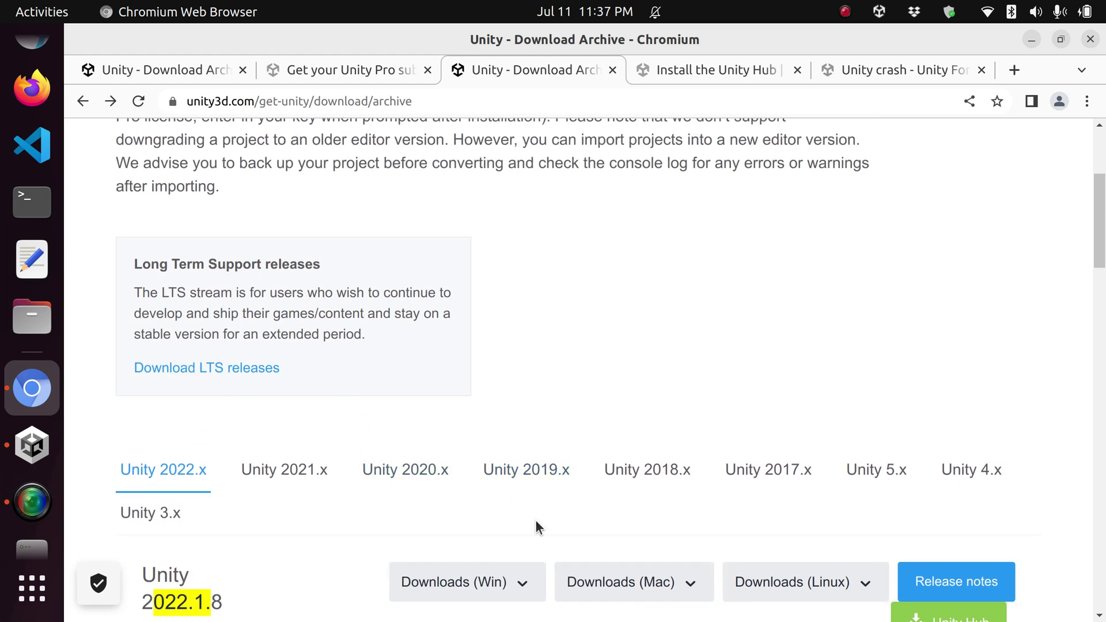
click(49, 456)
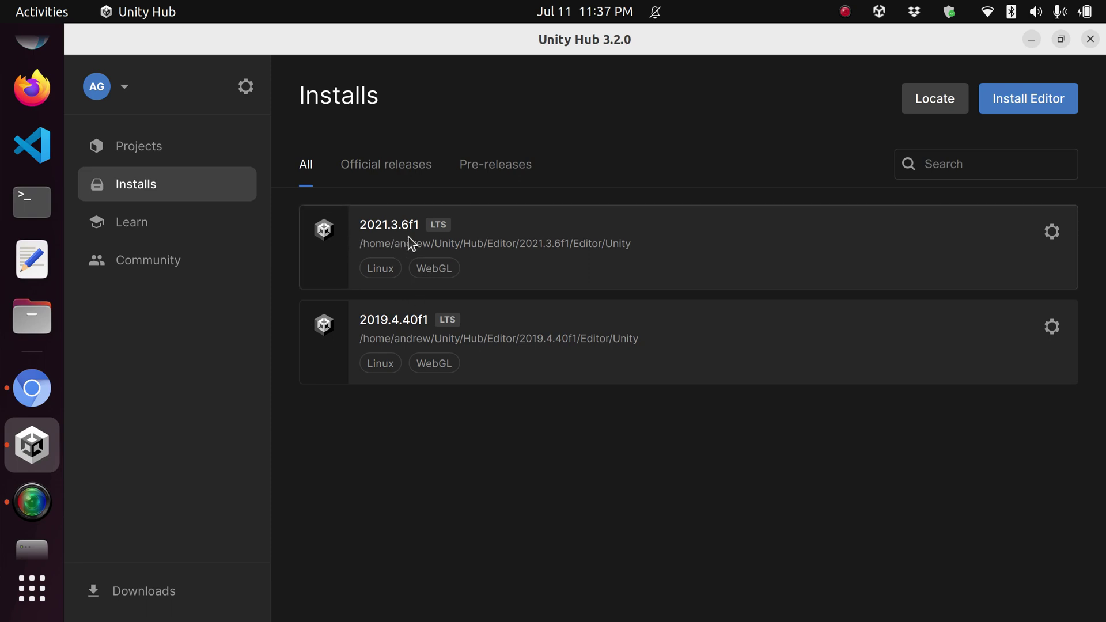
click(32, 405)
Step: Show the Unity 2019.x releases and highlight 2019.4.40f1 at the top of the list
scroll(464, 487, down, 1)
click(526, 417)
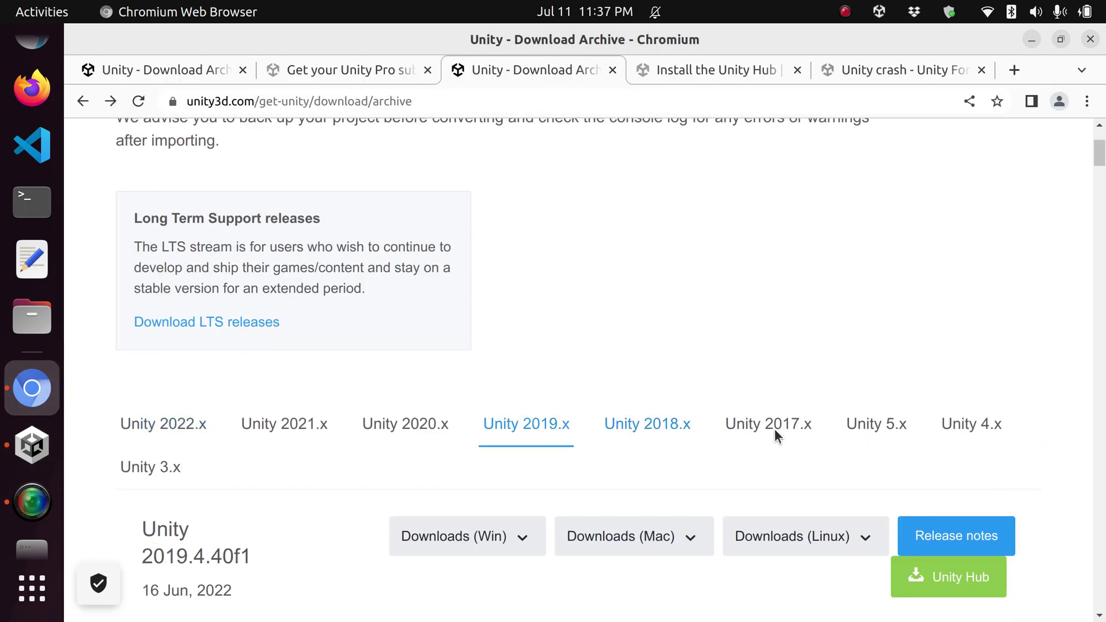
scroll(495, 487, down, 3)
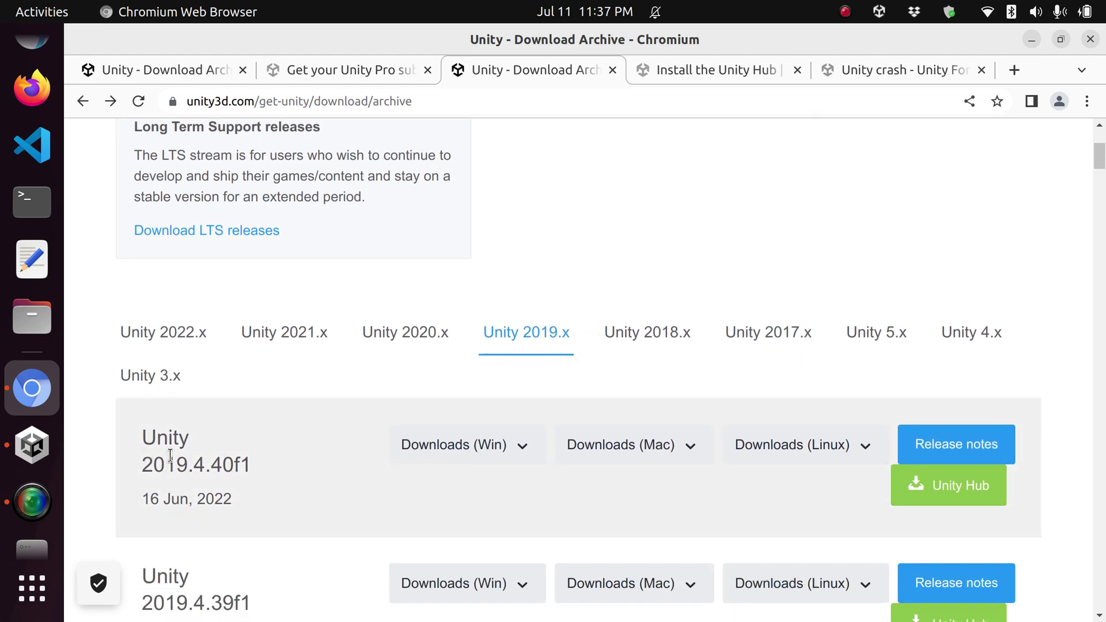
drag(258, 465, 133, 448)
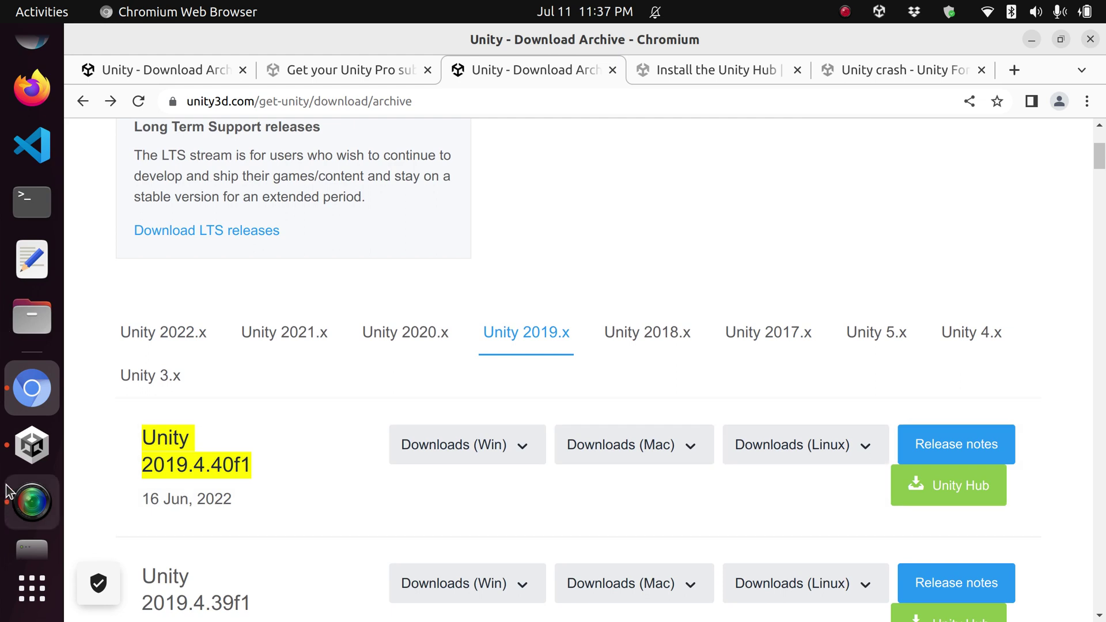
click(23, 443)
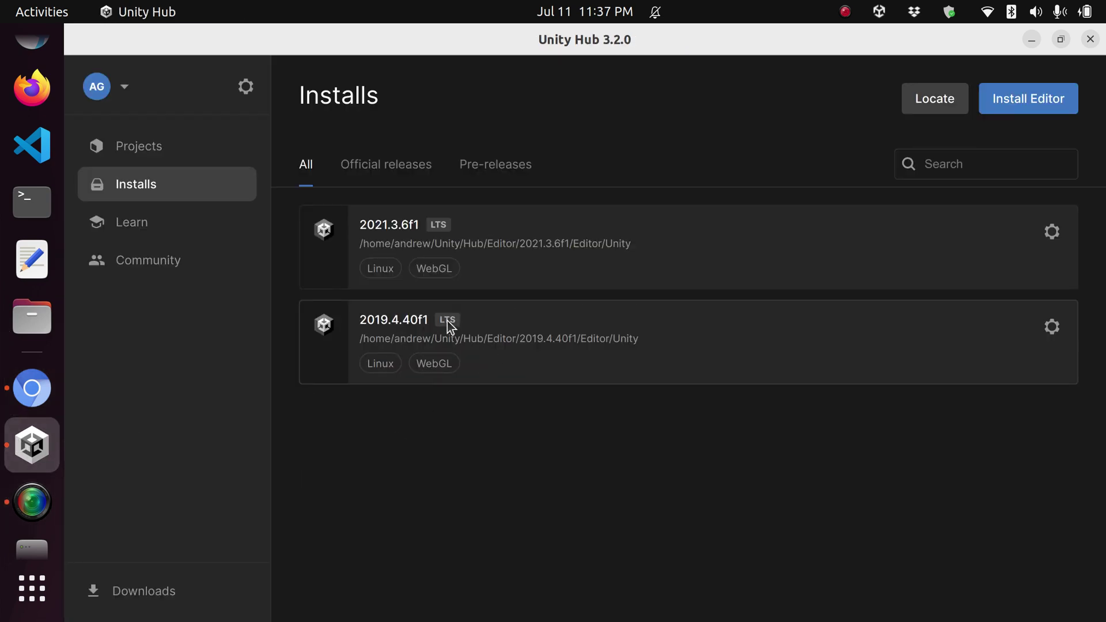
click(1023, 39)
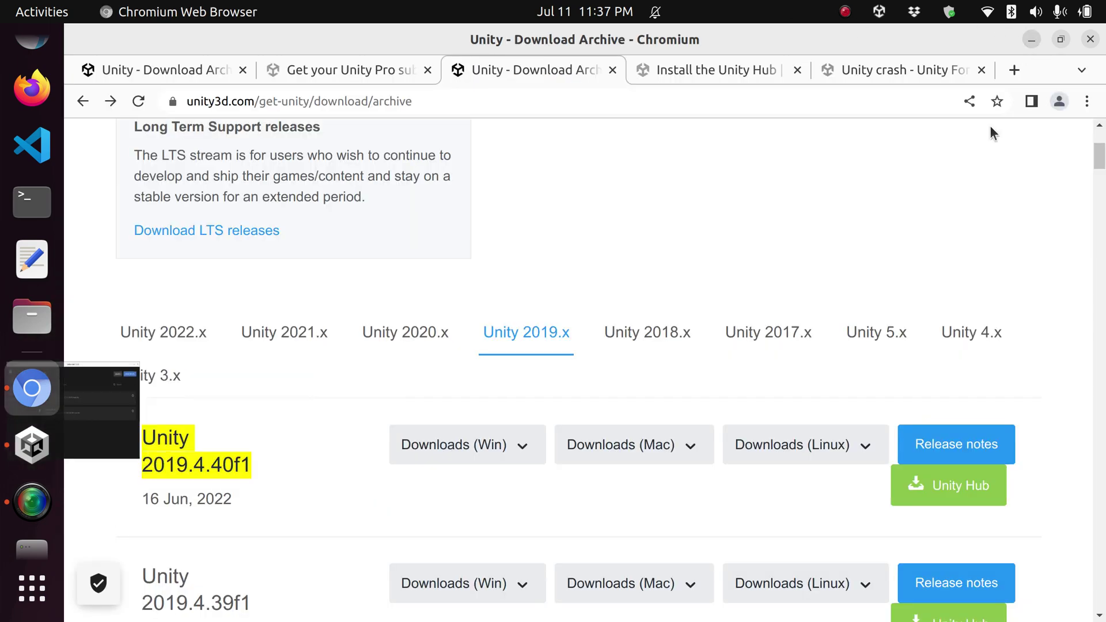
click(294, 453)
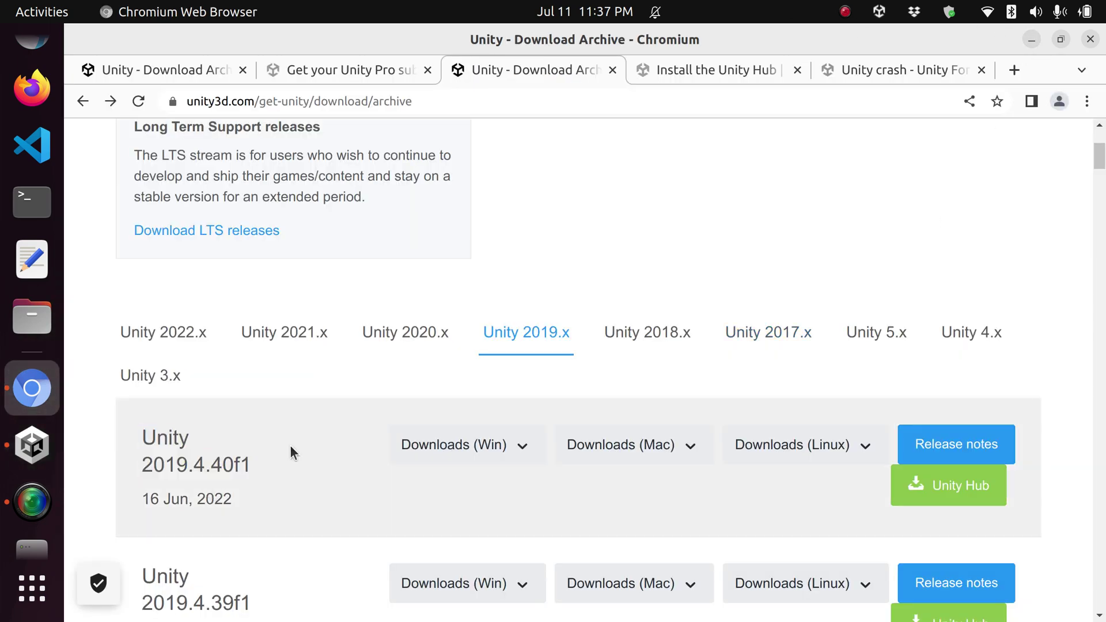
Step: Download the Linux Unity Accelerator AppImage for 2019.4.40f1, then return to Unity Hub
click(832, 447)
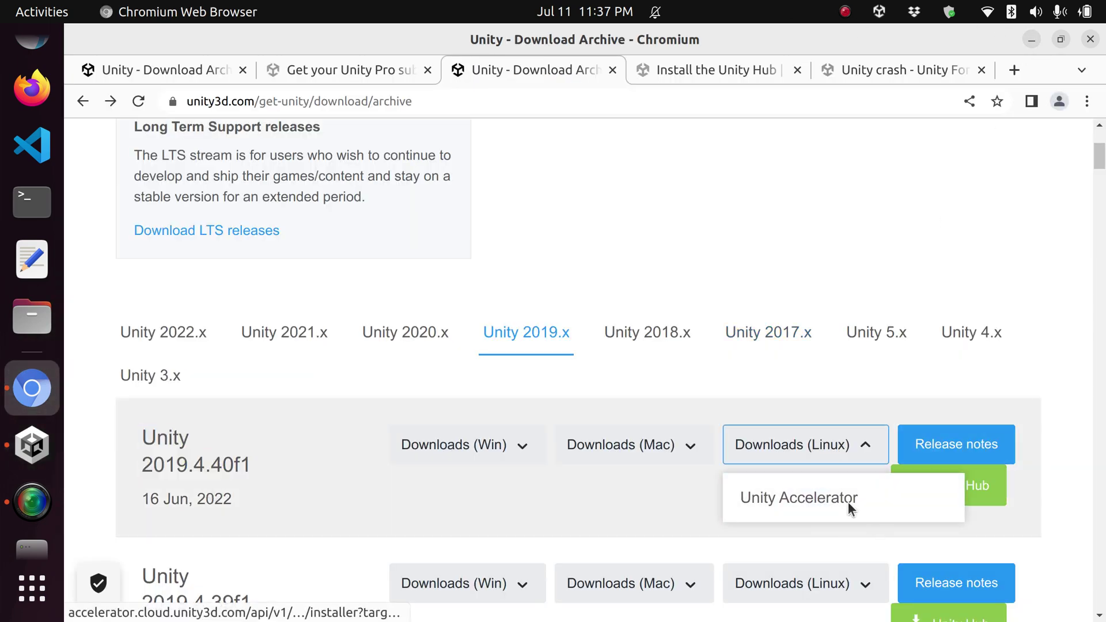
click(831, 501)
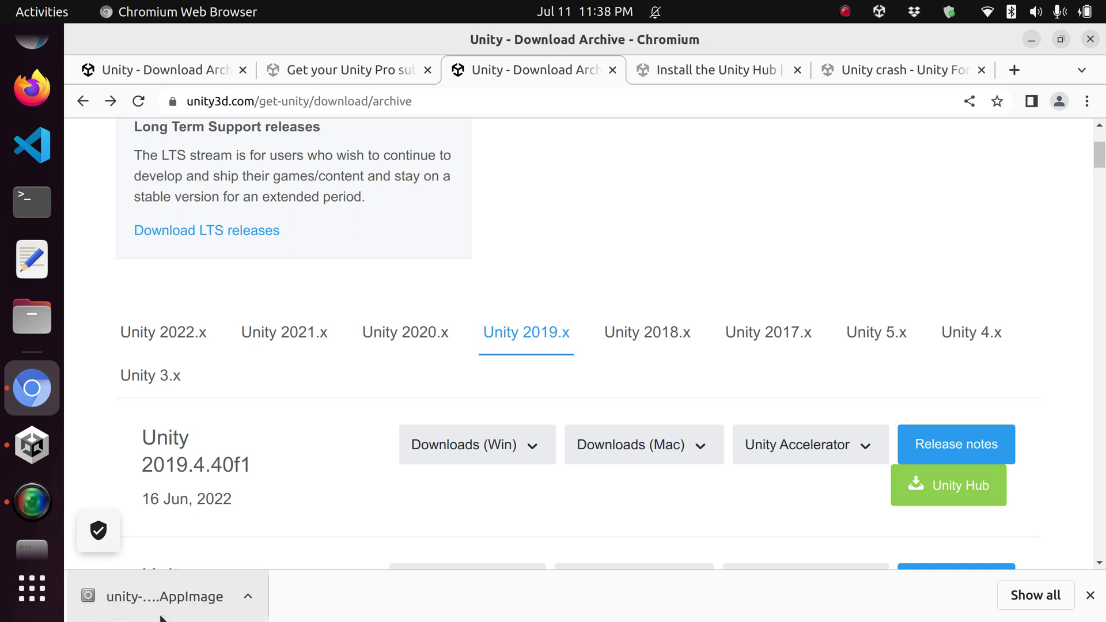
click(32, 459)
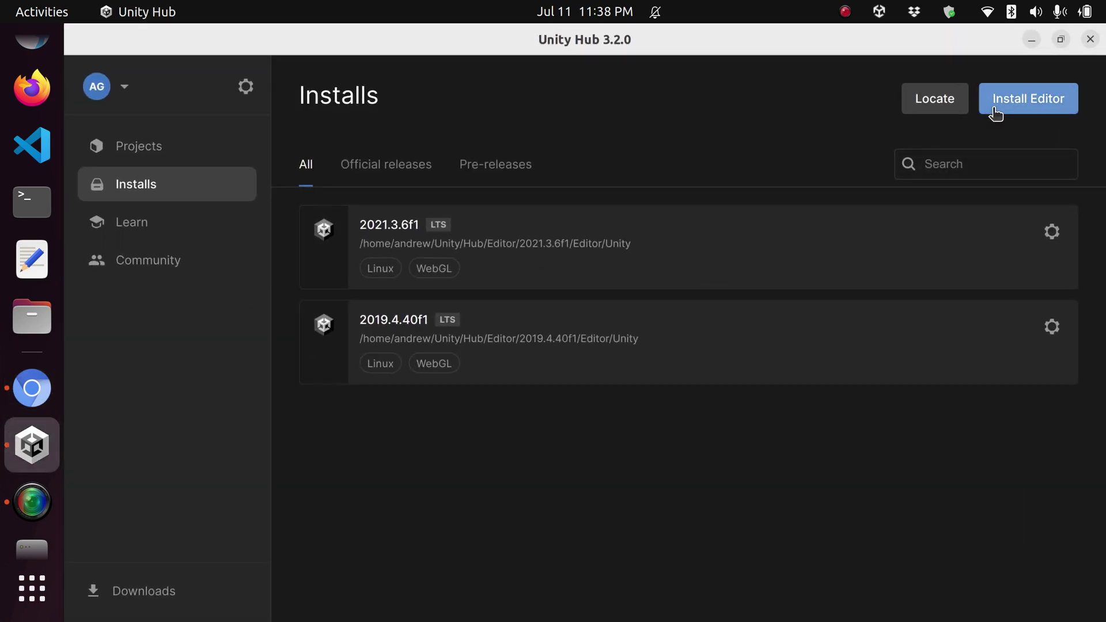
click(937, 101)
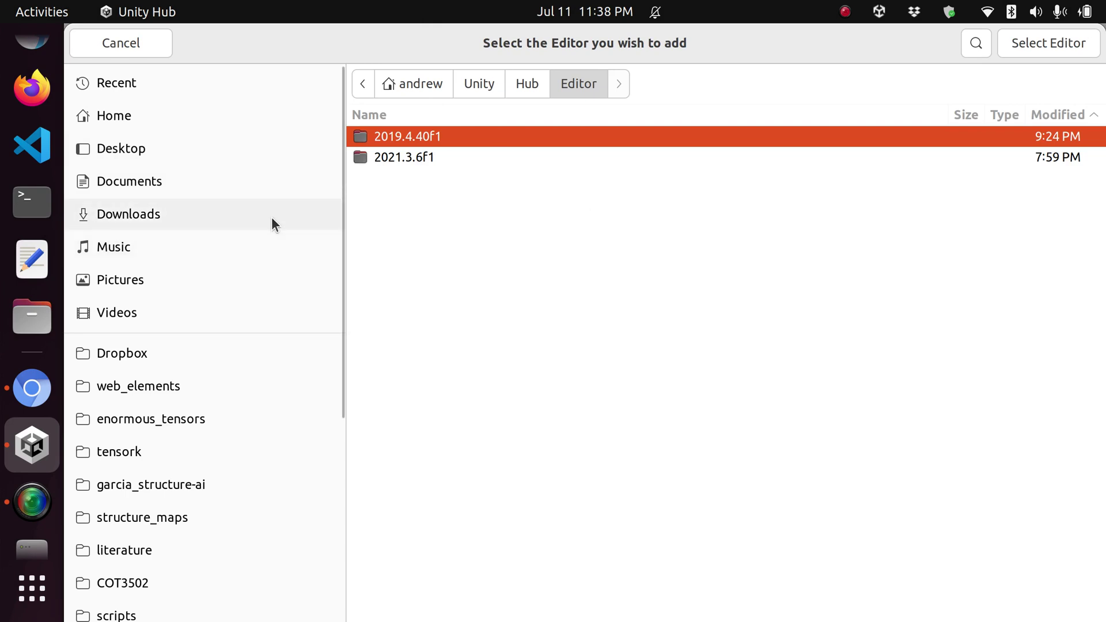
click(1093, 44)
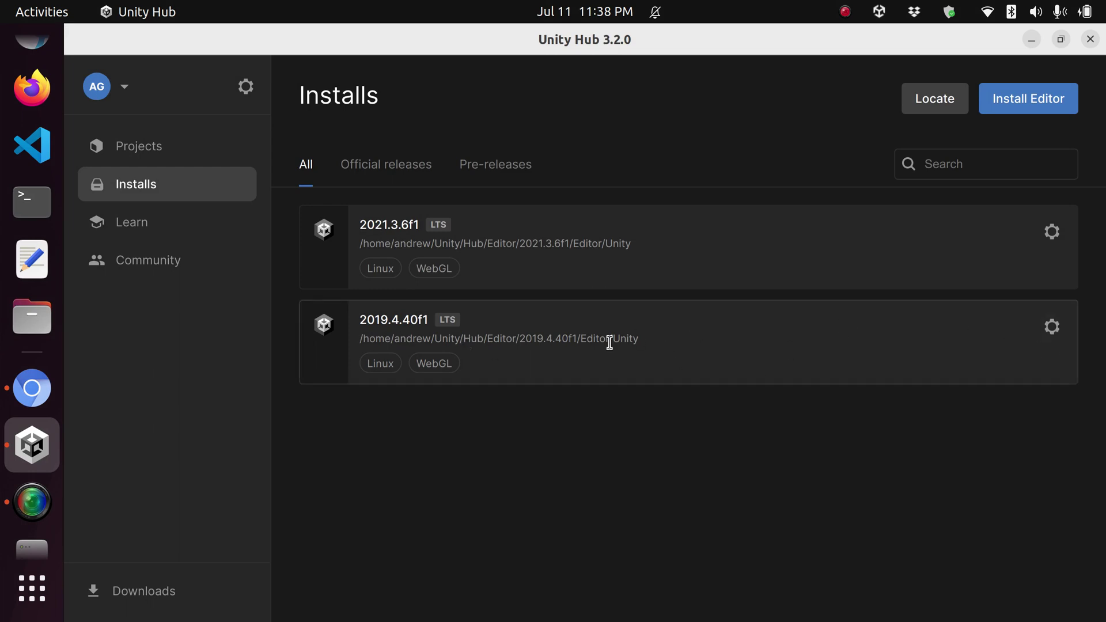
click(1052, 326)
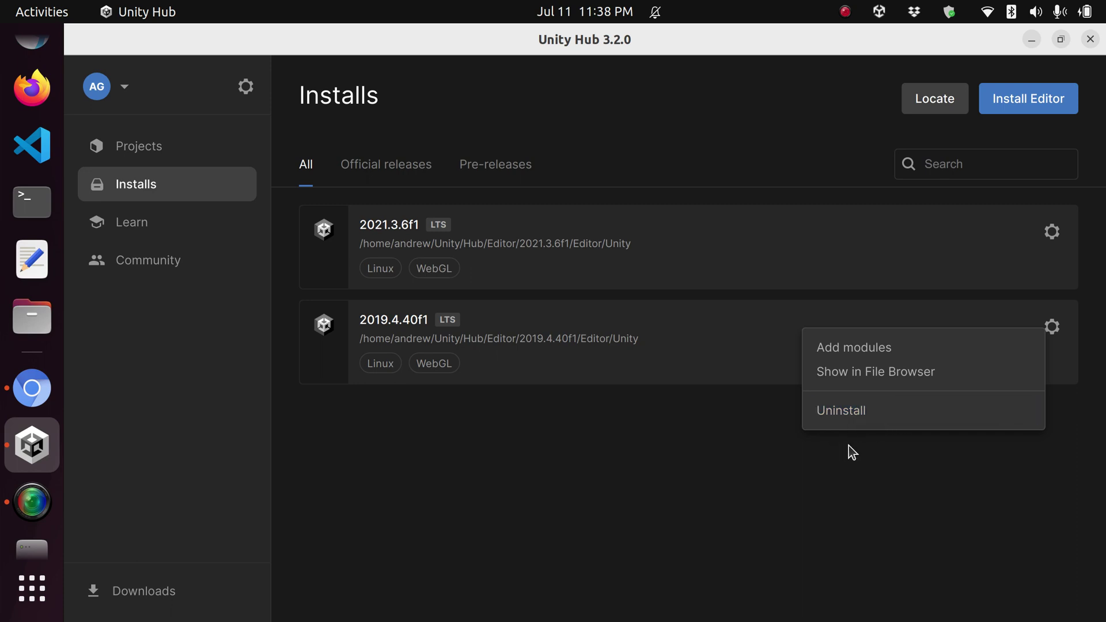
click(583, 416)
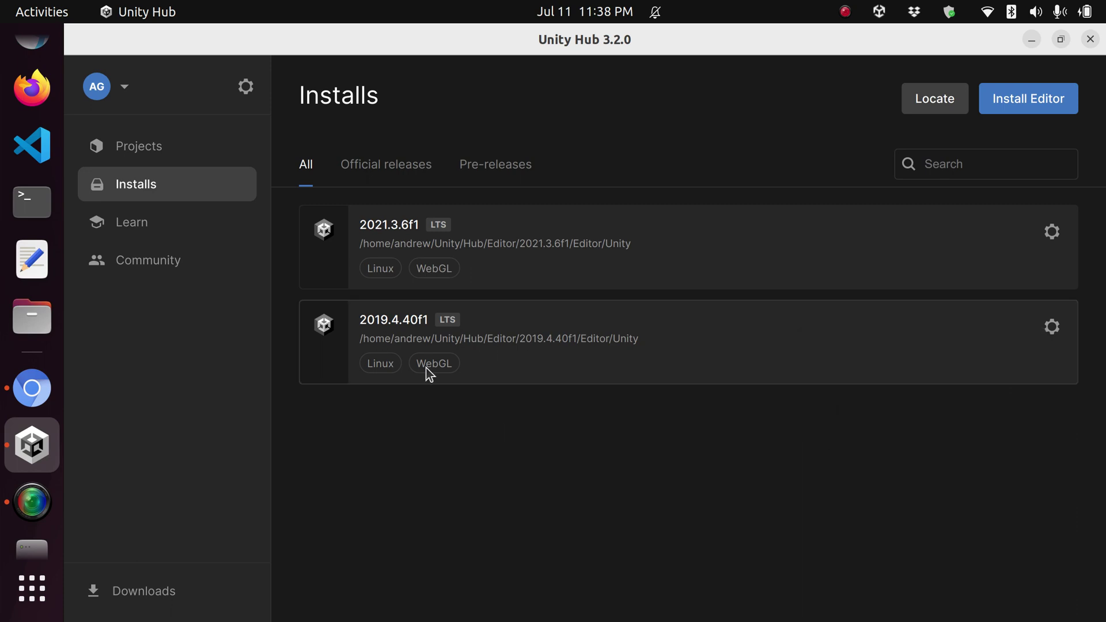
click(201, 152)
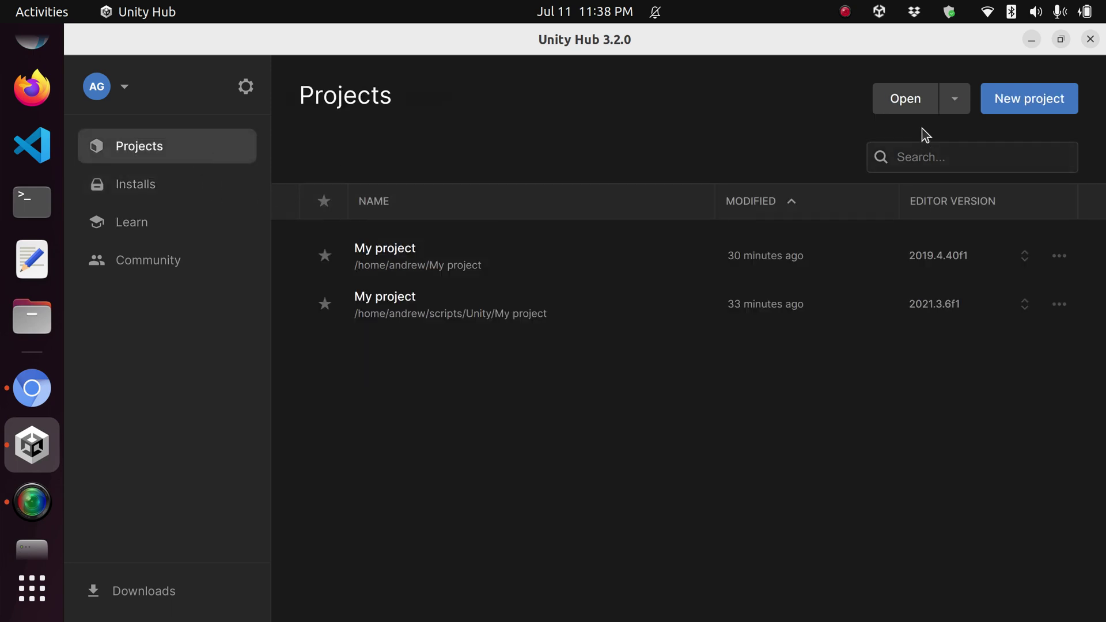
Step: Start a new project on editor 2019.4.40f1 using the LEGO Microgame template
click(1028, 103)
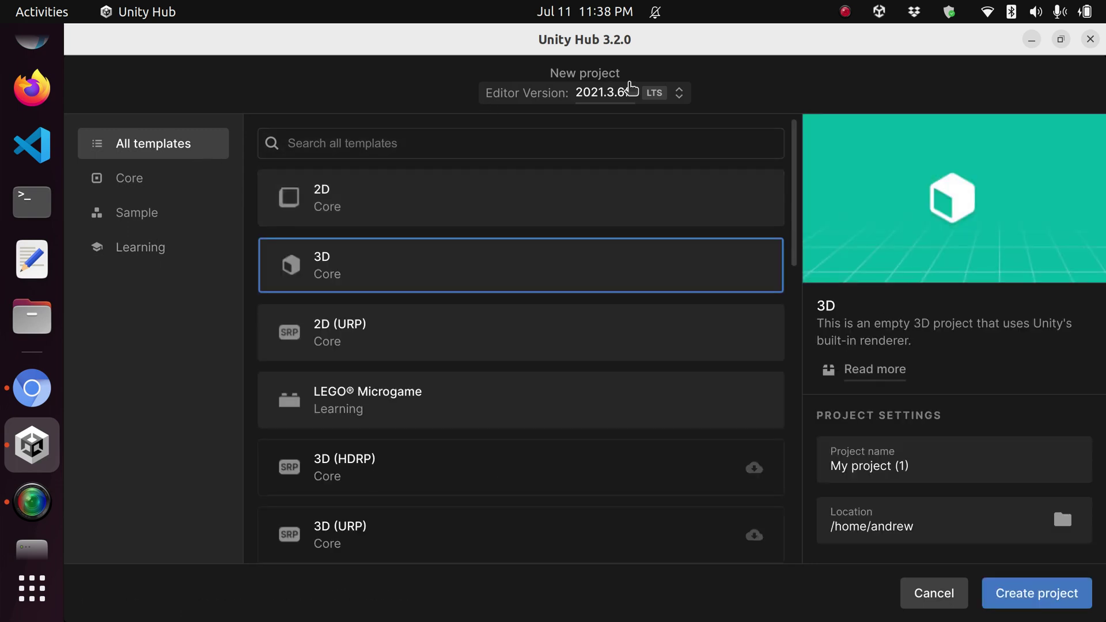
click(690, 95)
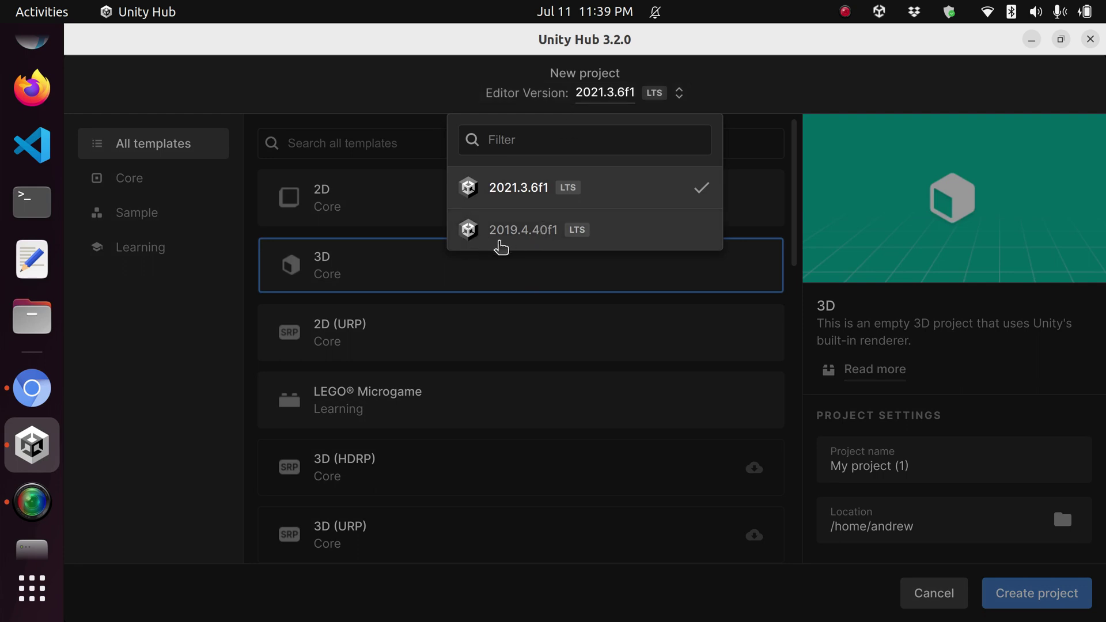
click(491, 245)
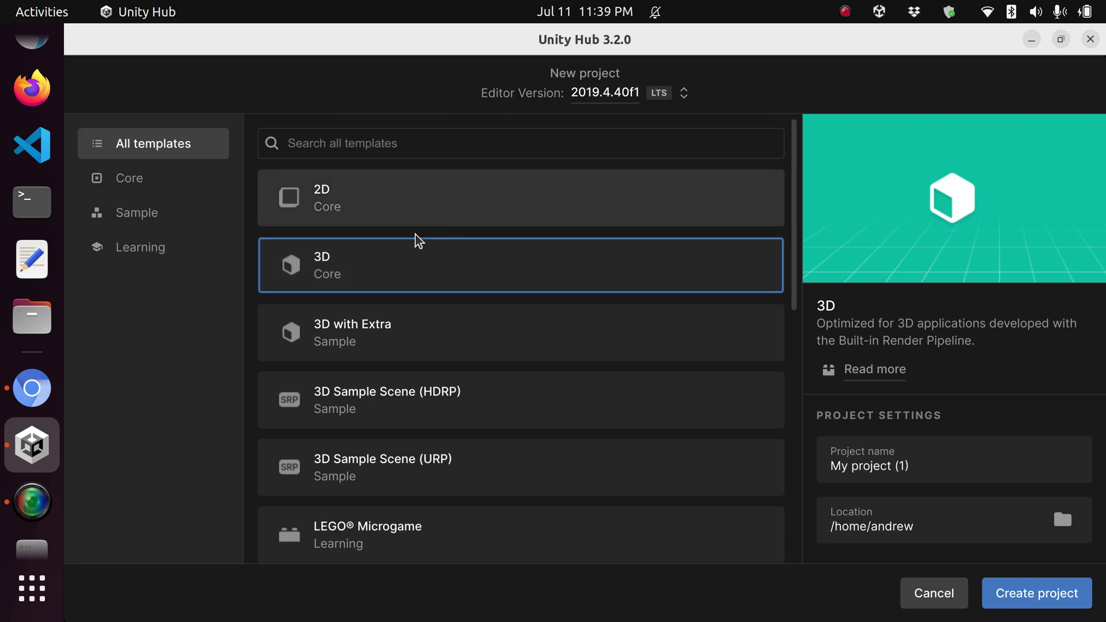
scroll(478, 342, down, 3)
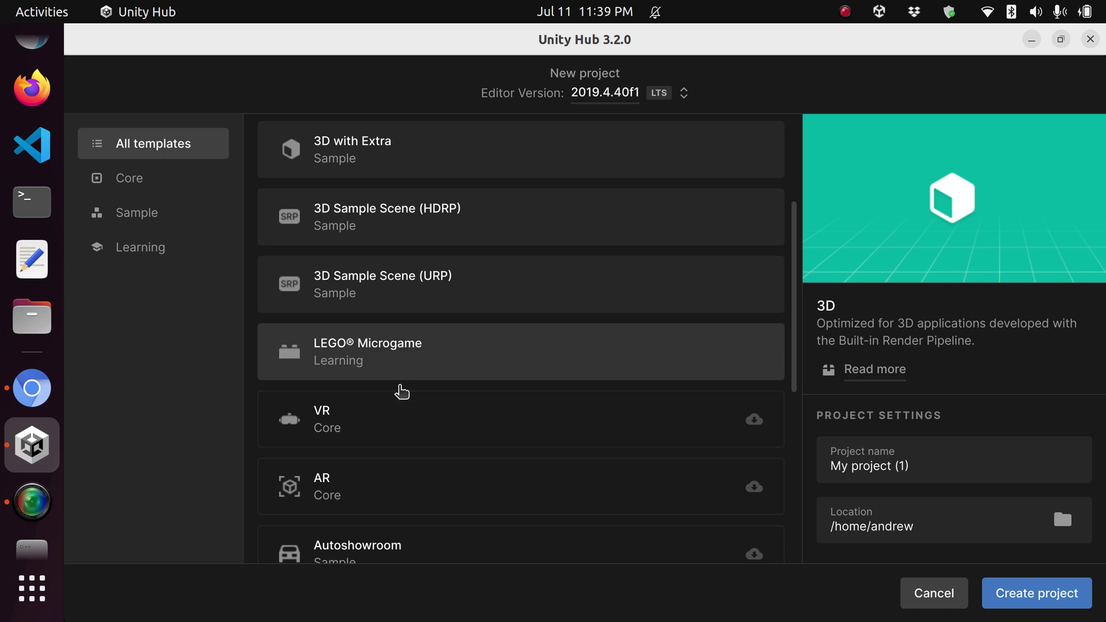
scroll(406, 346, up, 3)
scroll(376, 285, down, 3)
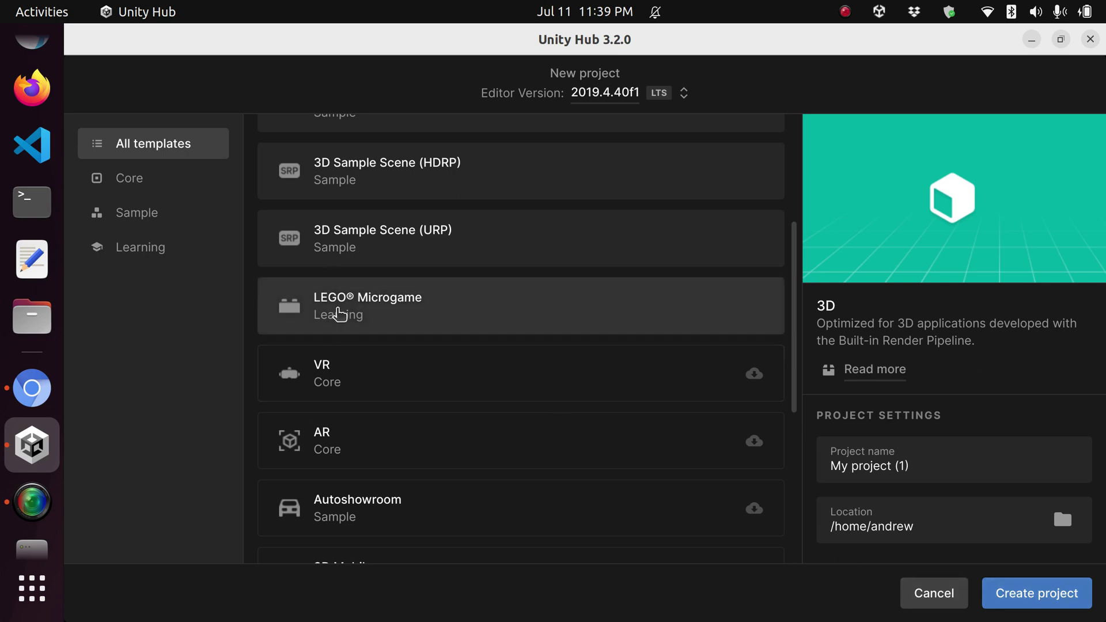
click(340, 314)
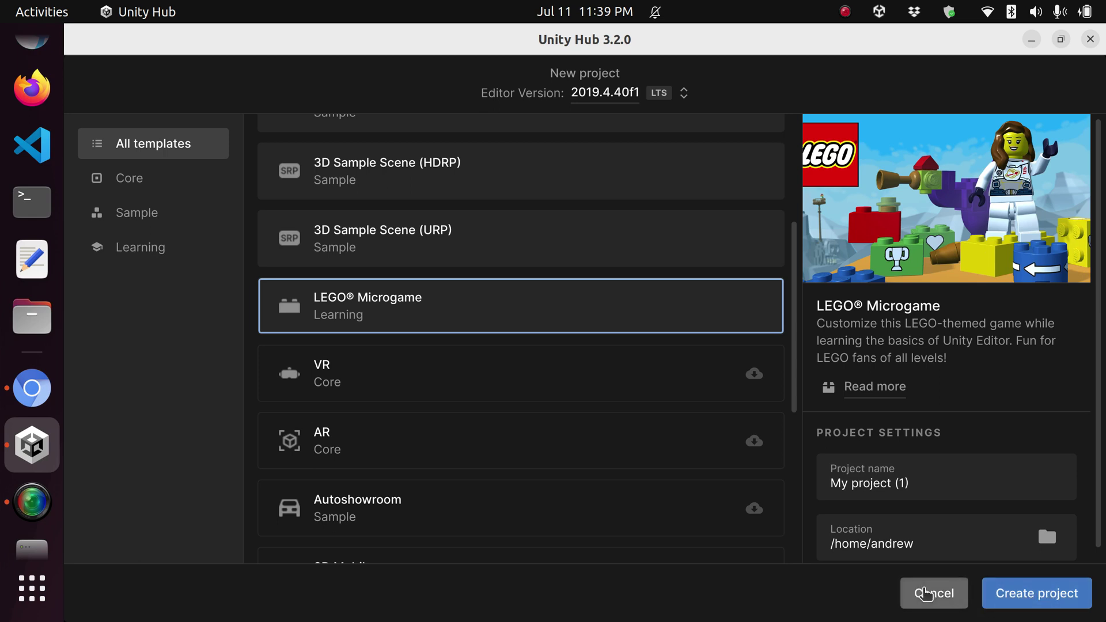
Step: Check the default location and the name 'My project (1)', then cancel the new project
scroll(960, 548, down, 1)
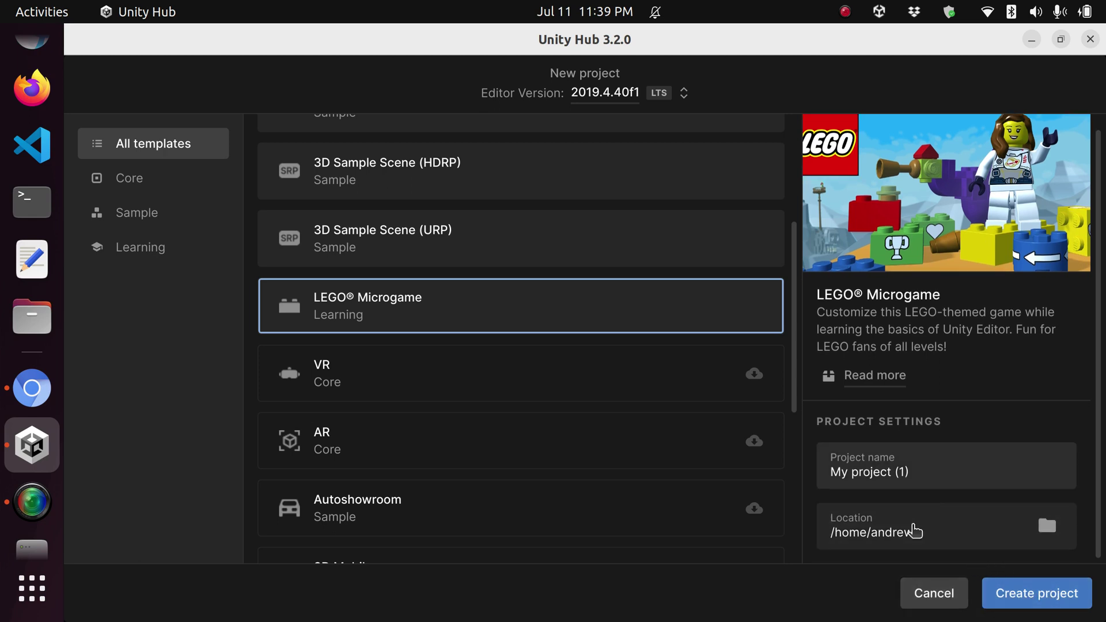
click(946, 527)
click(86, 46)
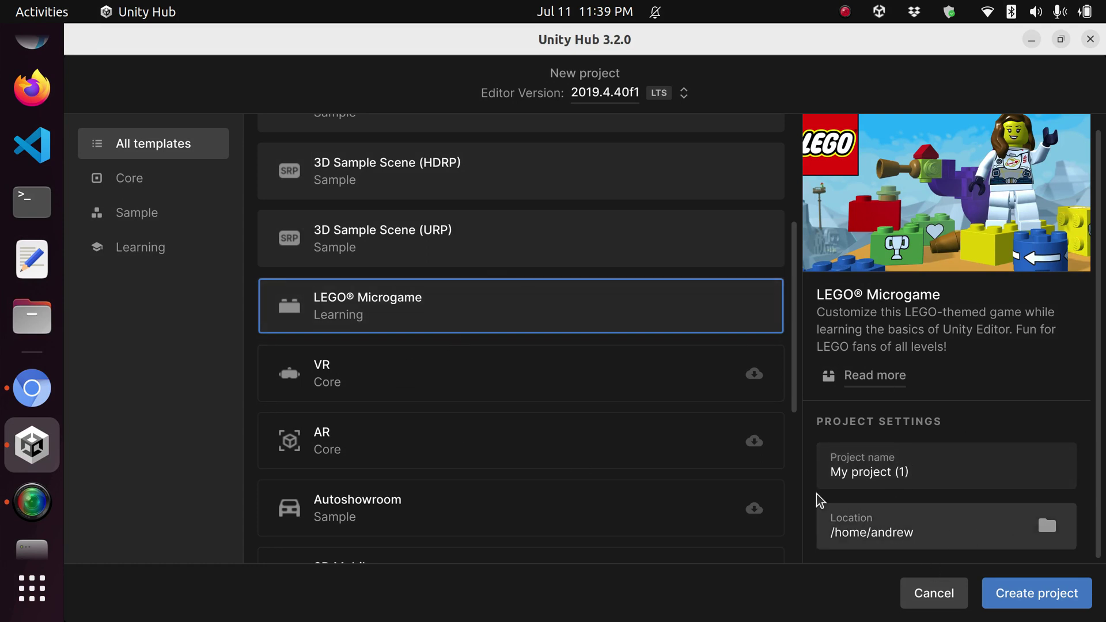
click(869, 455)
double_click(873, 469)
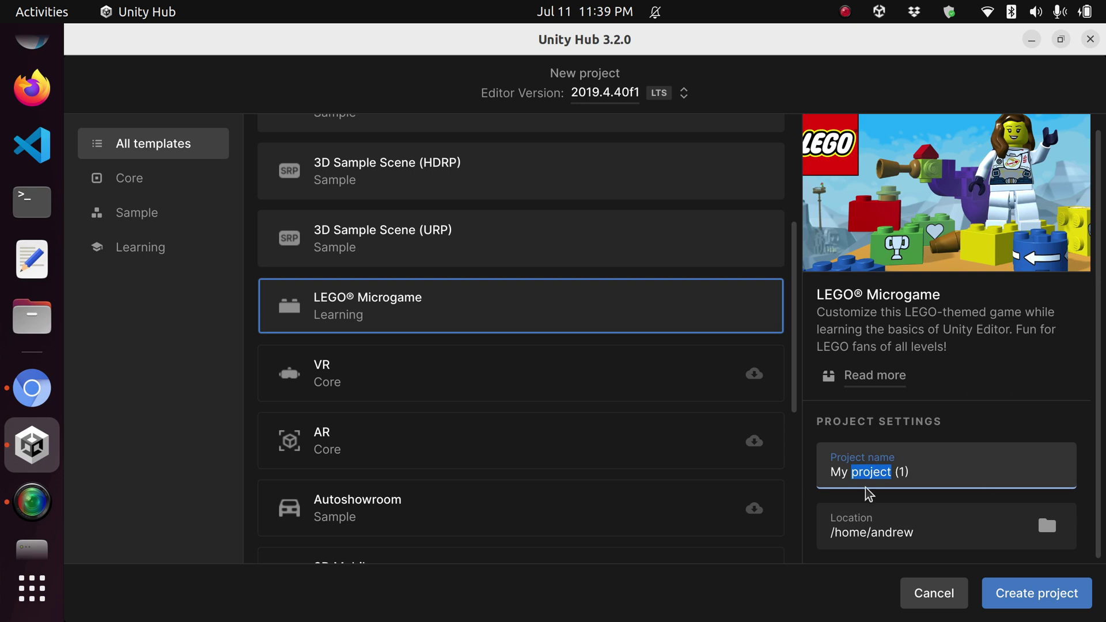
drag(926, 471, 812, 475)
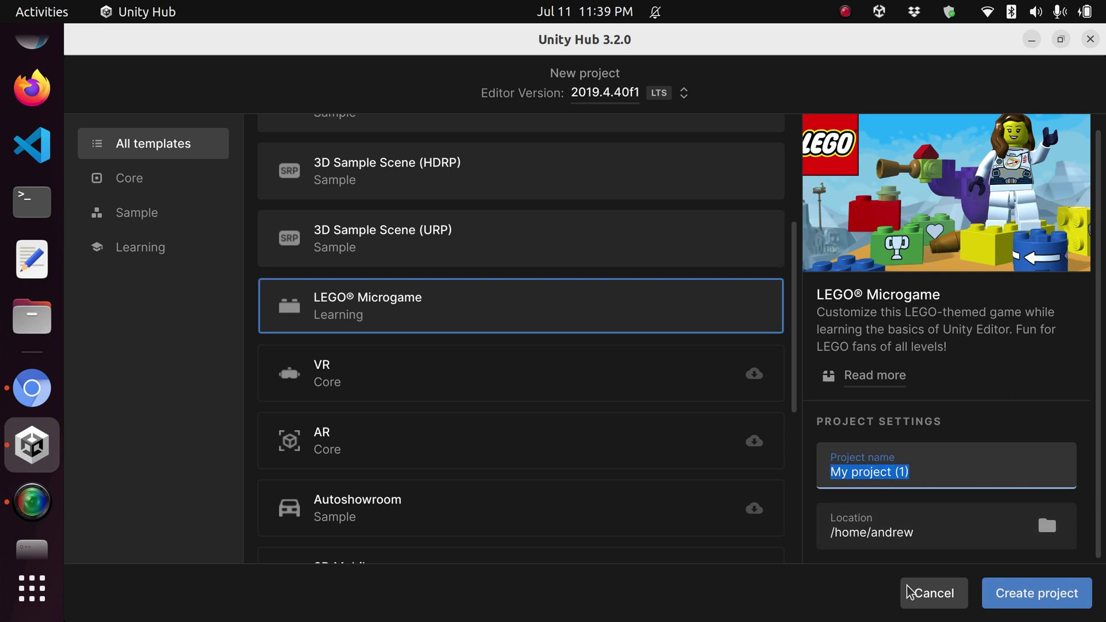
click(924, 602)
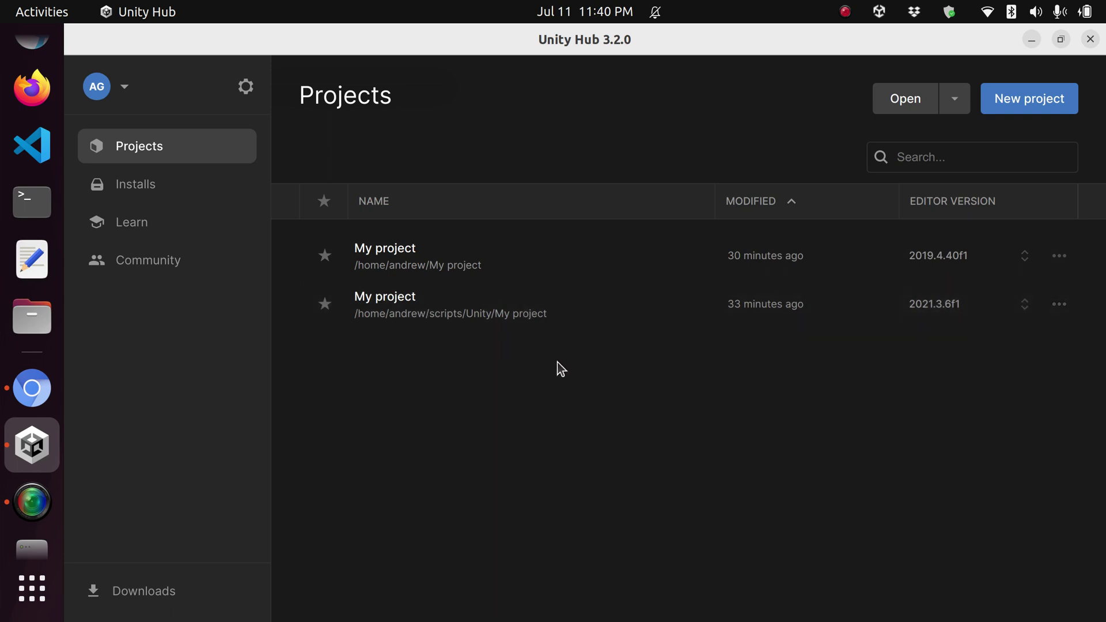
Step: Open the My project that uses editor 2021.3.6f1
click(529, 319)
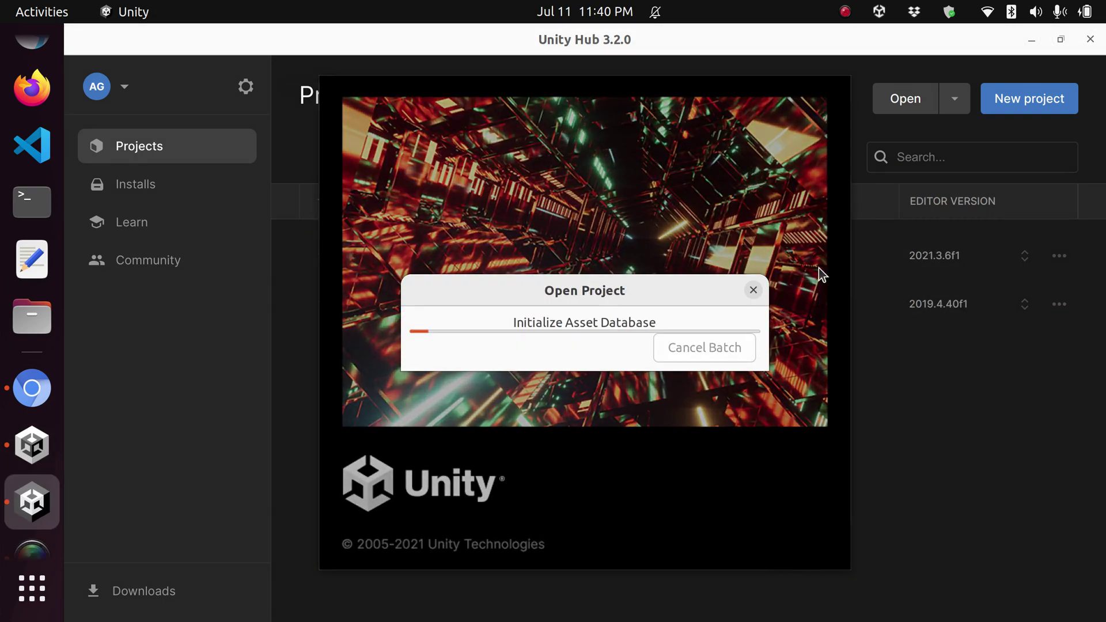
click(845, 11)
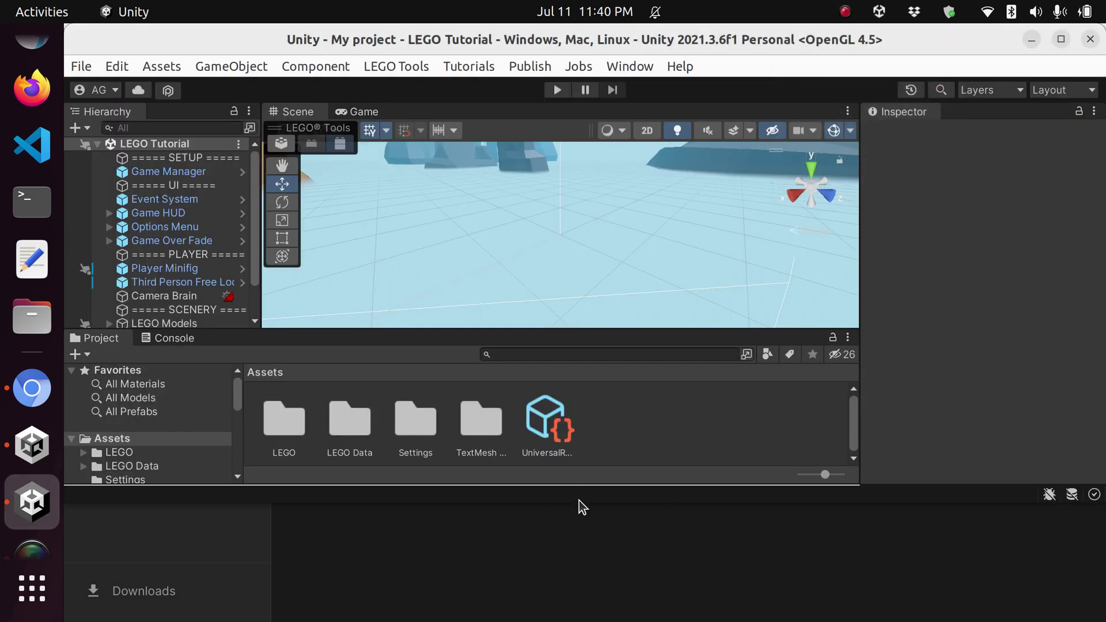
Step: Stretch the editor window to the screen bottom and play the LEGO Tutorial scene
drag(579, 496, 591, 610)
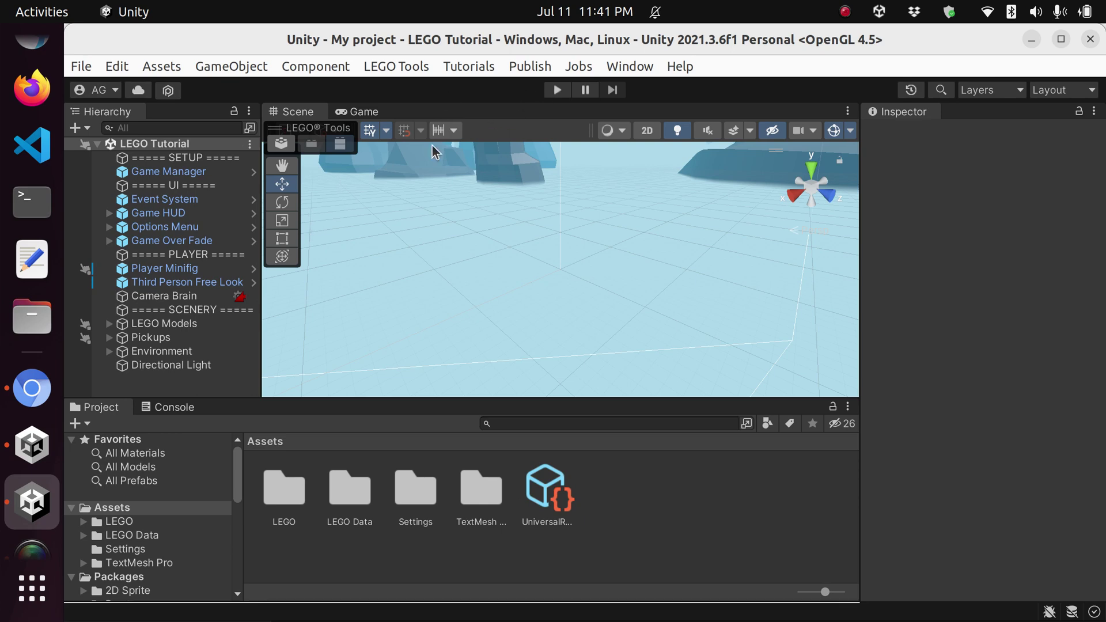
click(469, 66)
click(553, 95)
click(559, 91)
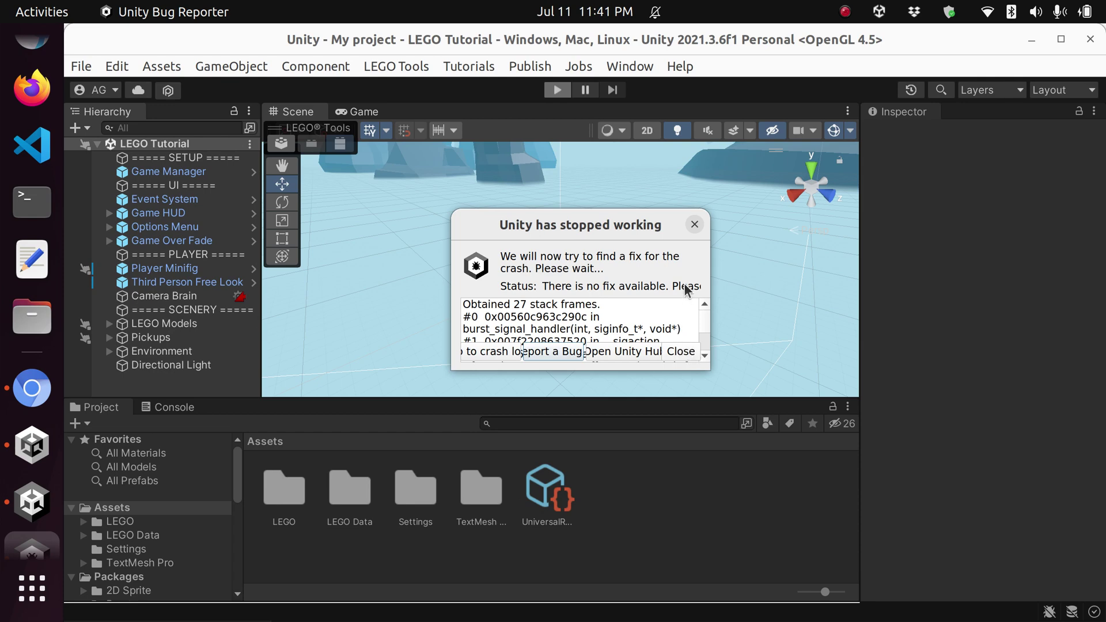
Step: Close the 'Unity has stopped working' crash report
click(681, 352)
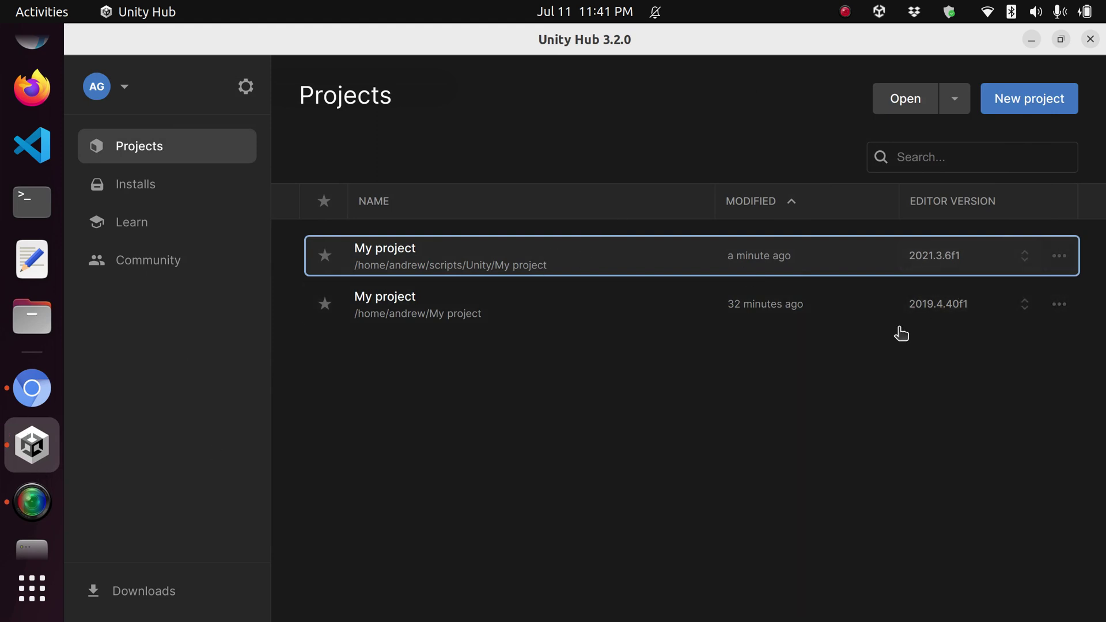
Step: Remove the 2021.3.6f1 My project from the Hub's projects list
click(1053, 266)
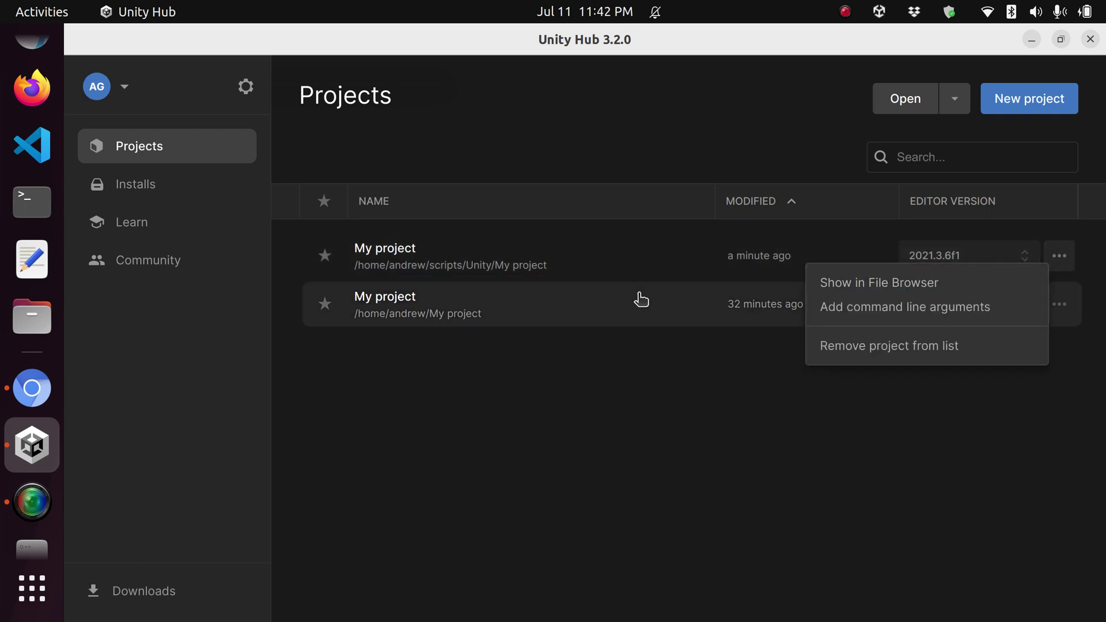
click(645, 383)
click(1057, 255)
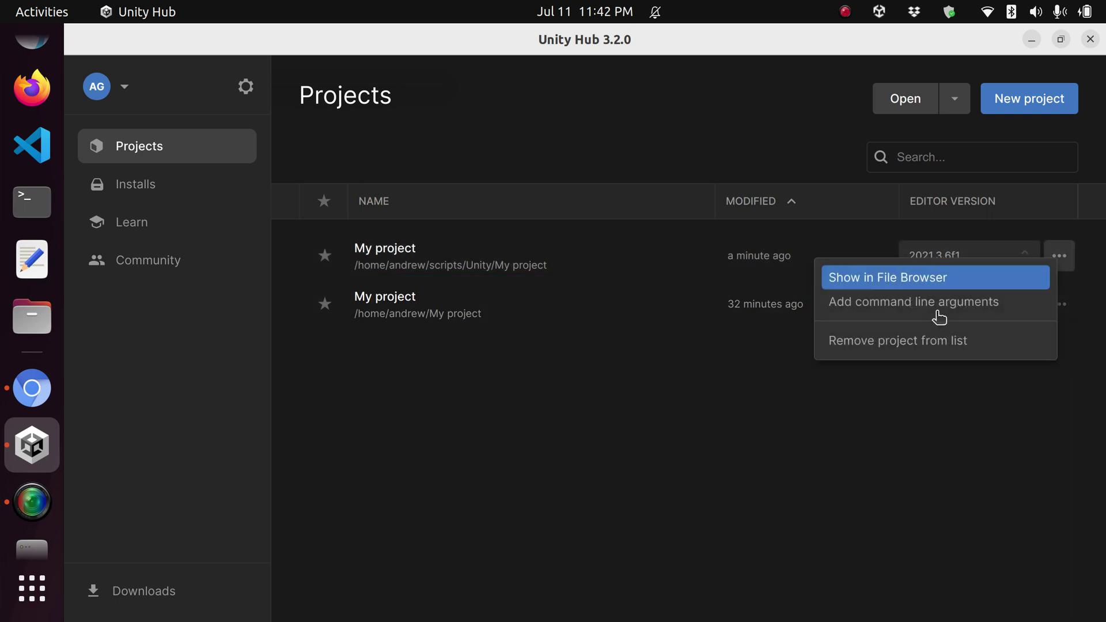
click(934, 343)
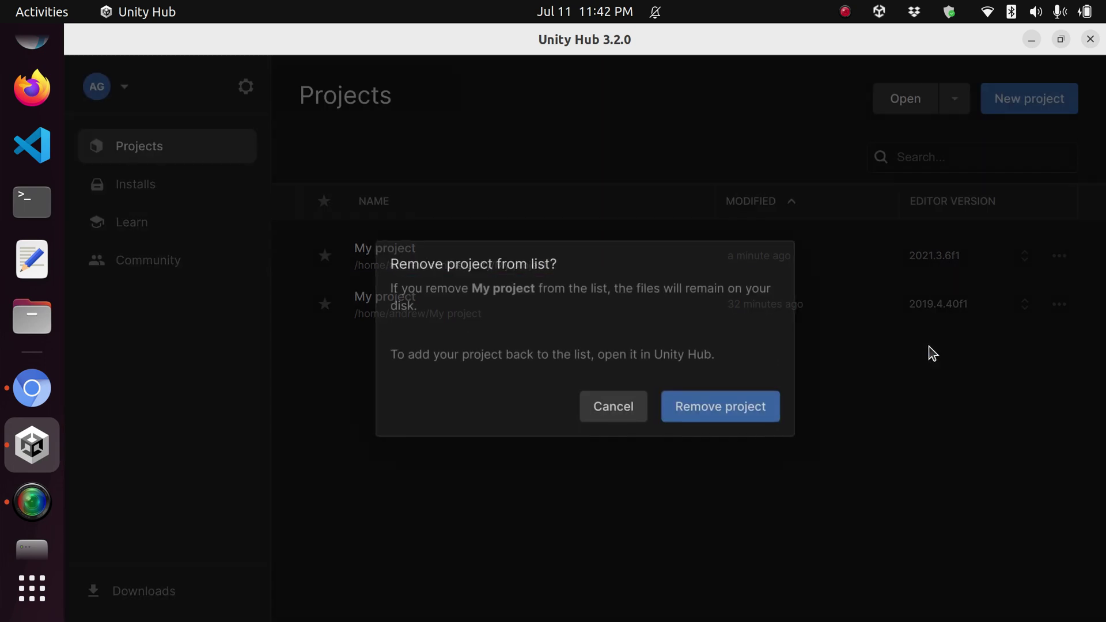
click(710, 409)
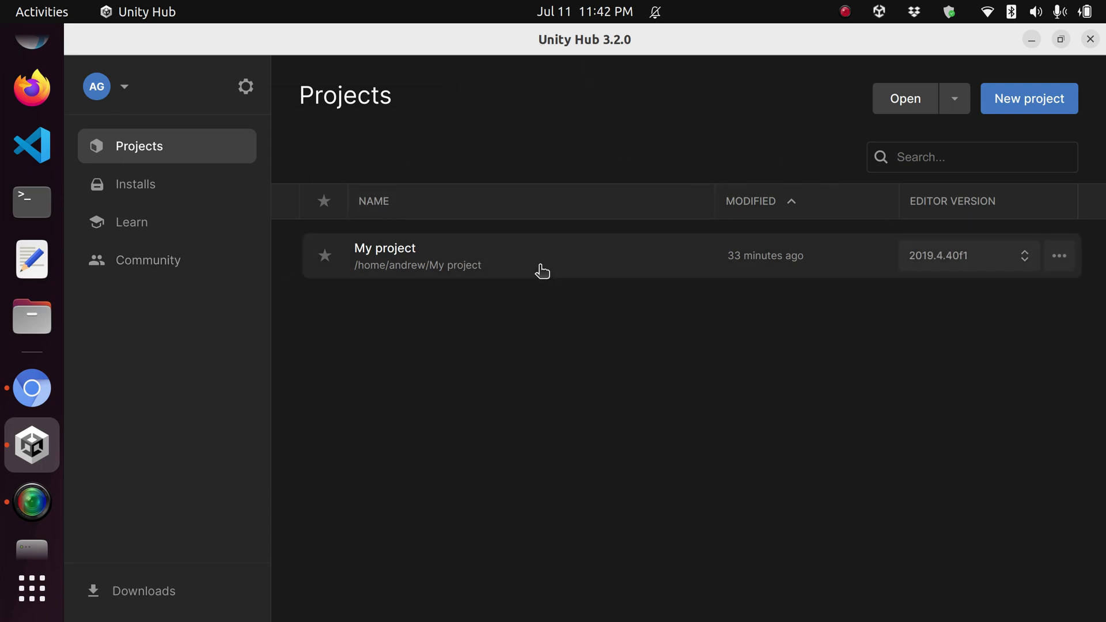
Step: Launch the remaining 2019.4.40f1 My project in the editor
click(489, 269)
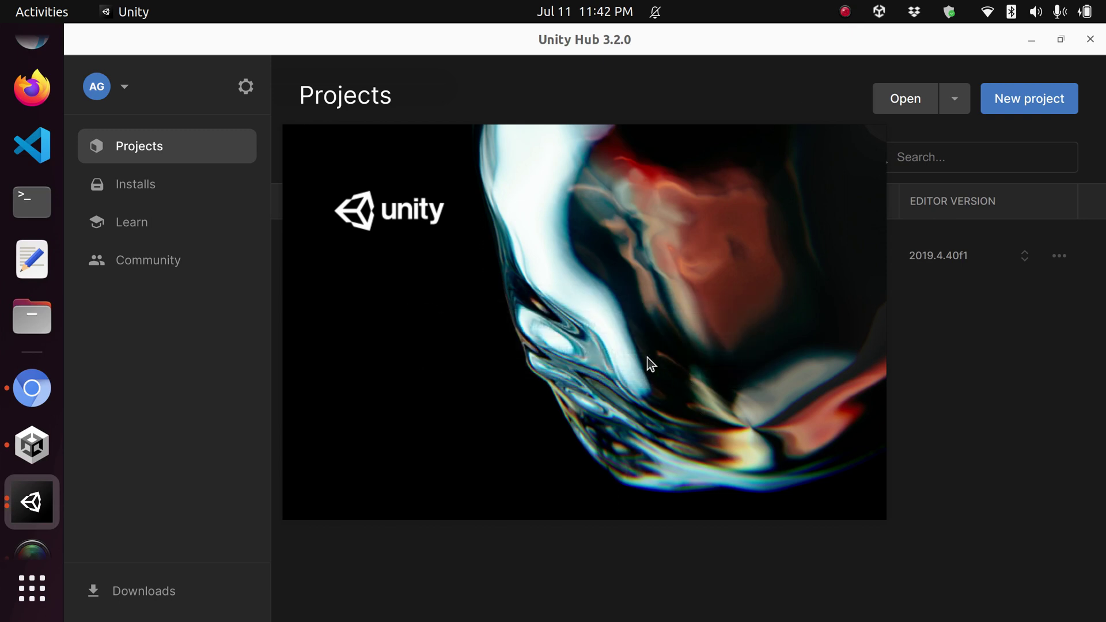
click(845, 12)
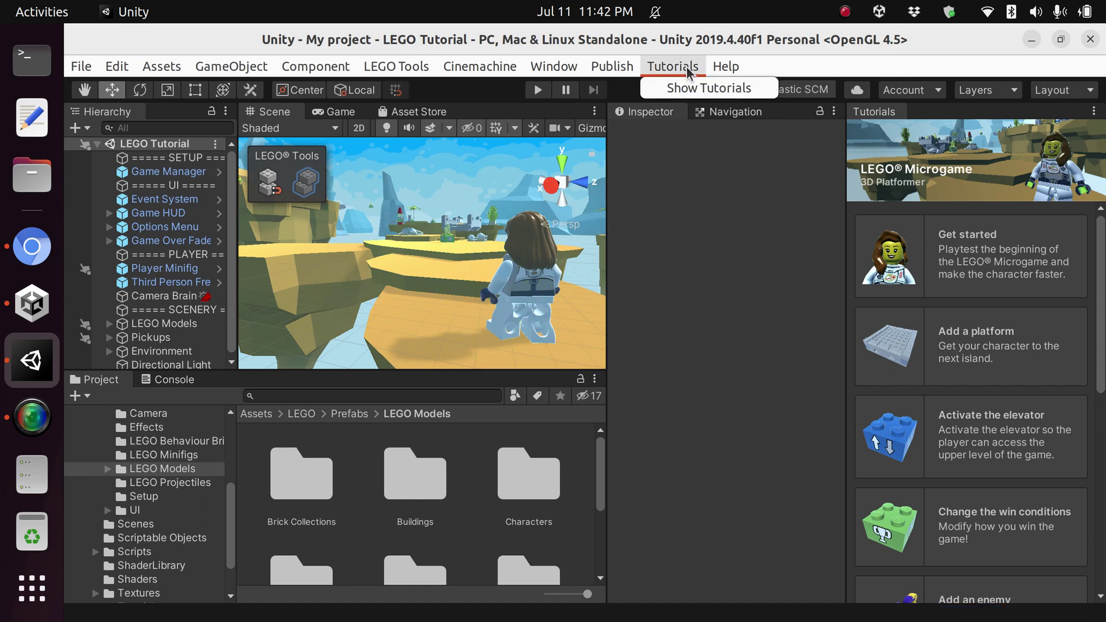
Step: Use Tutorials > Show Tutorials to reload the editor in the tutorial layout
click(115, 66)
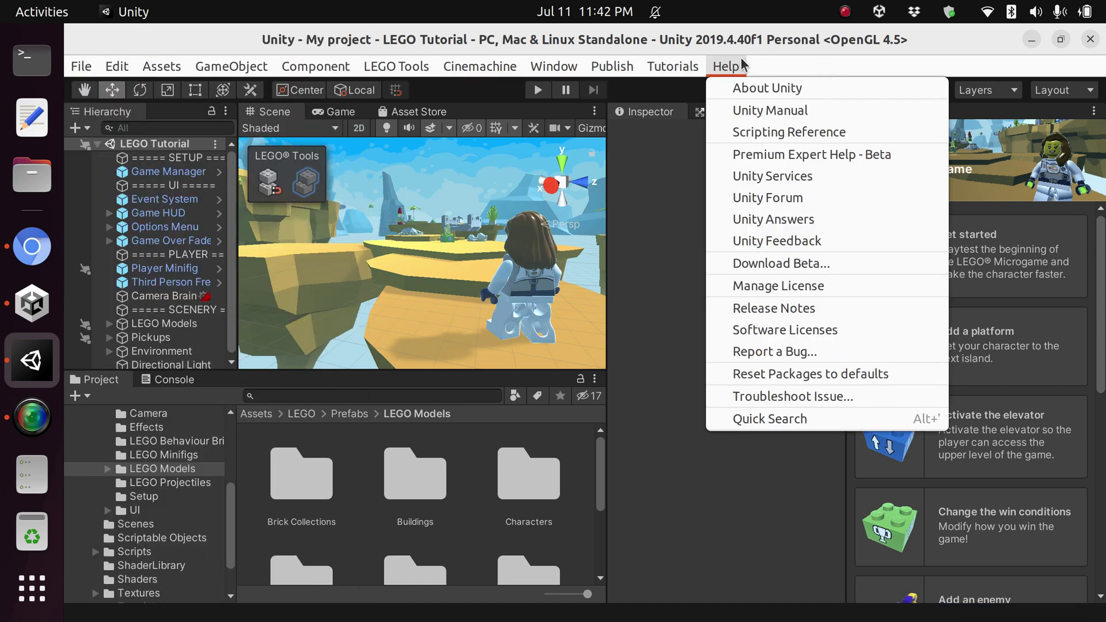
click(753, 68)
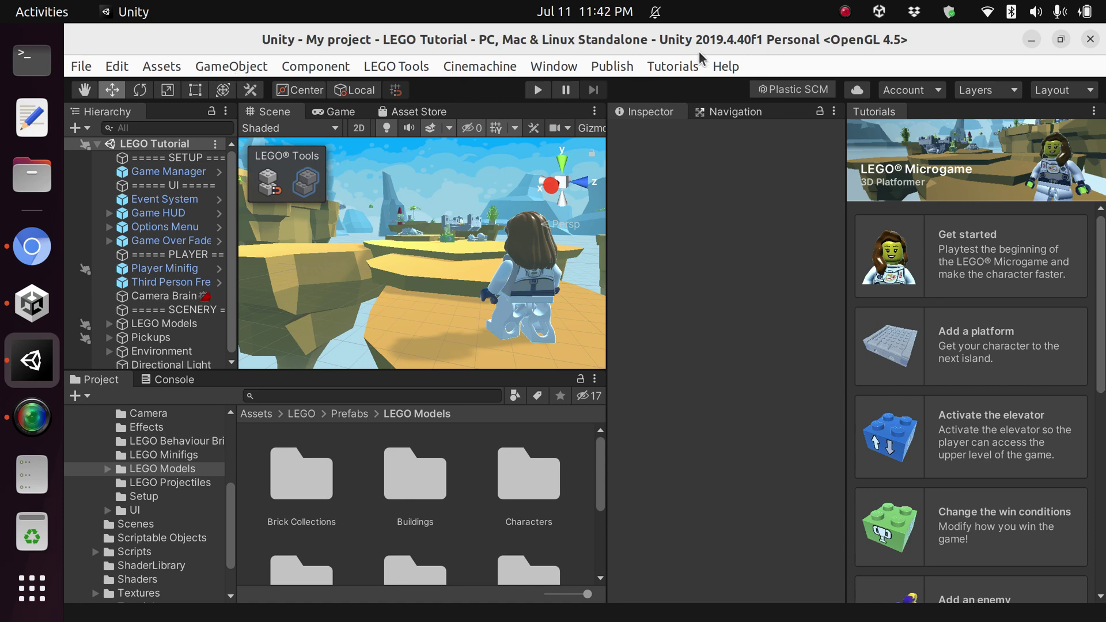
click(674, 67)
click(467, 68)
click(672, 68)
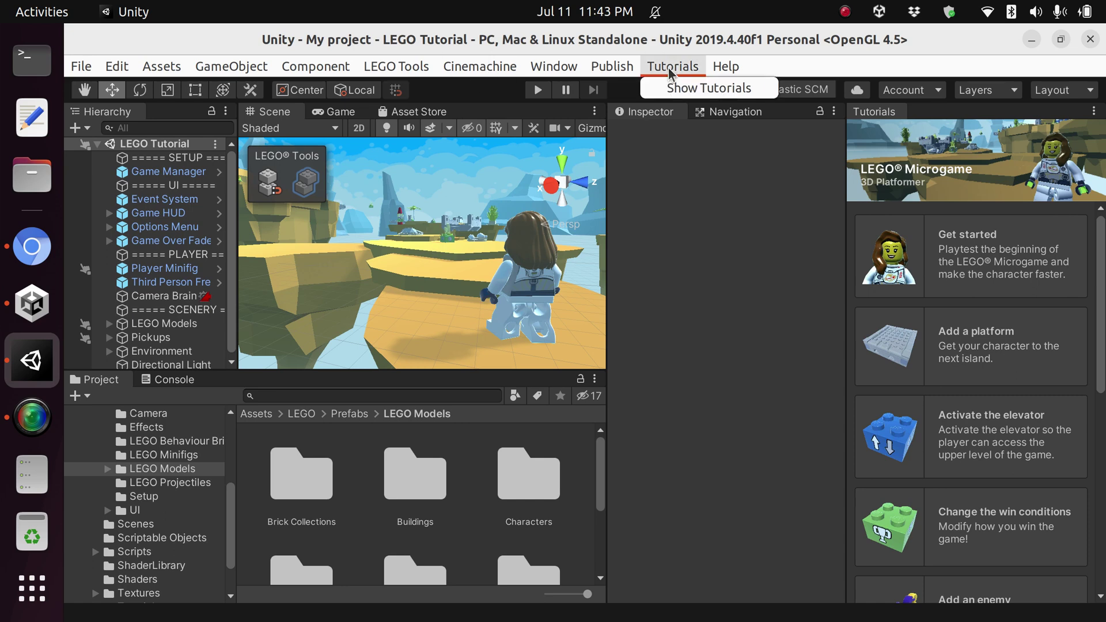
click(676, 88)
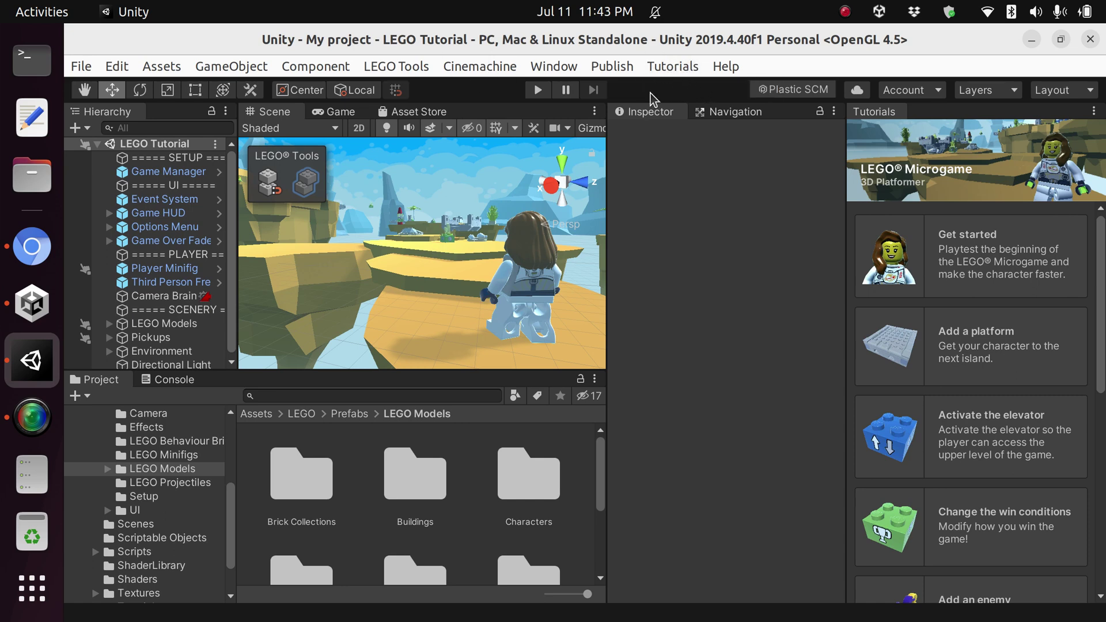
click(687, 68)
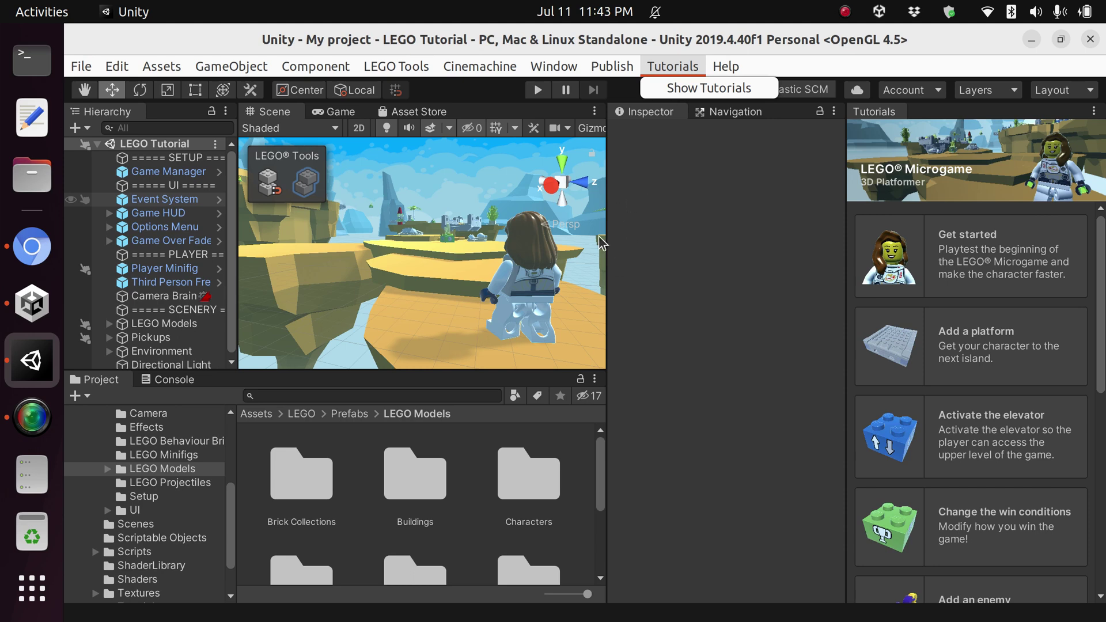
click(686, 89)
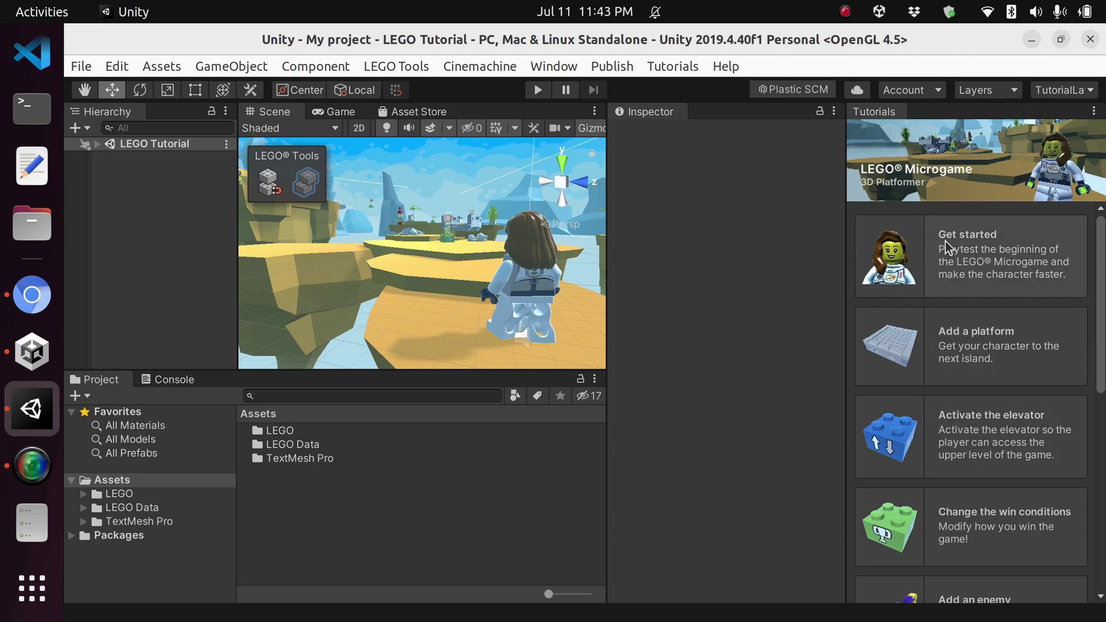
Step: Start the Get started tutorial and enter Play Mode
click(1001, 271)
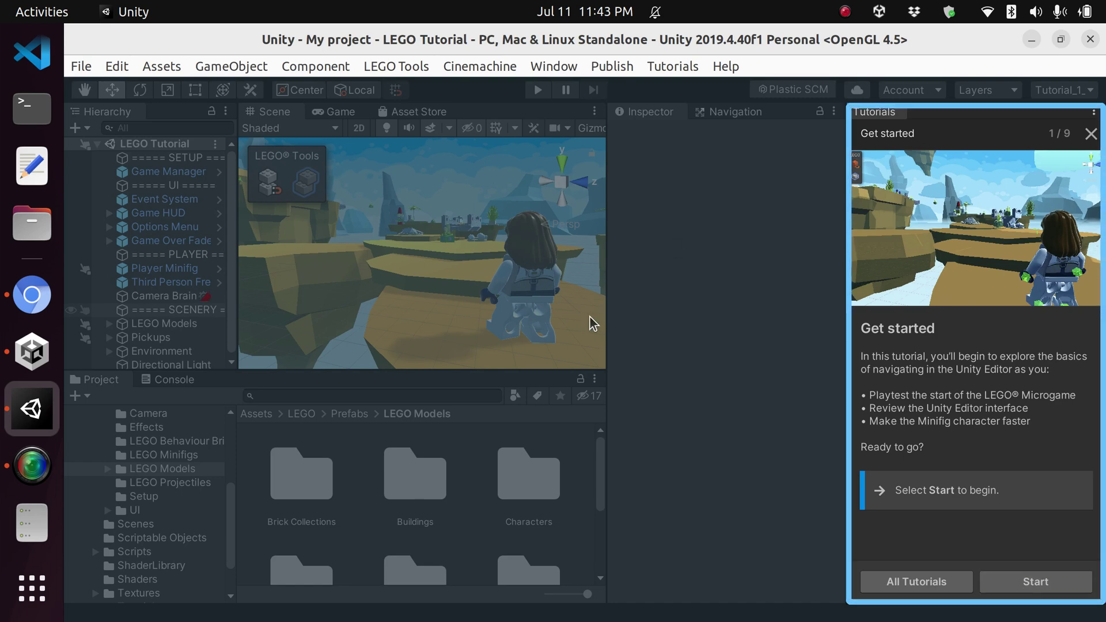
click(1031, 582)
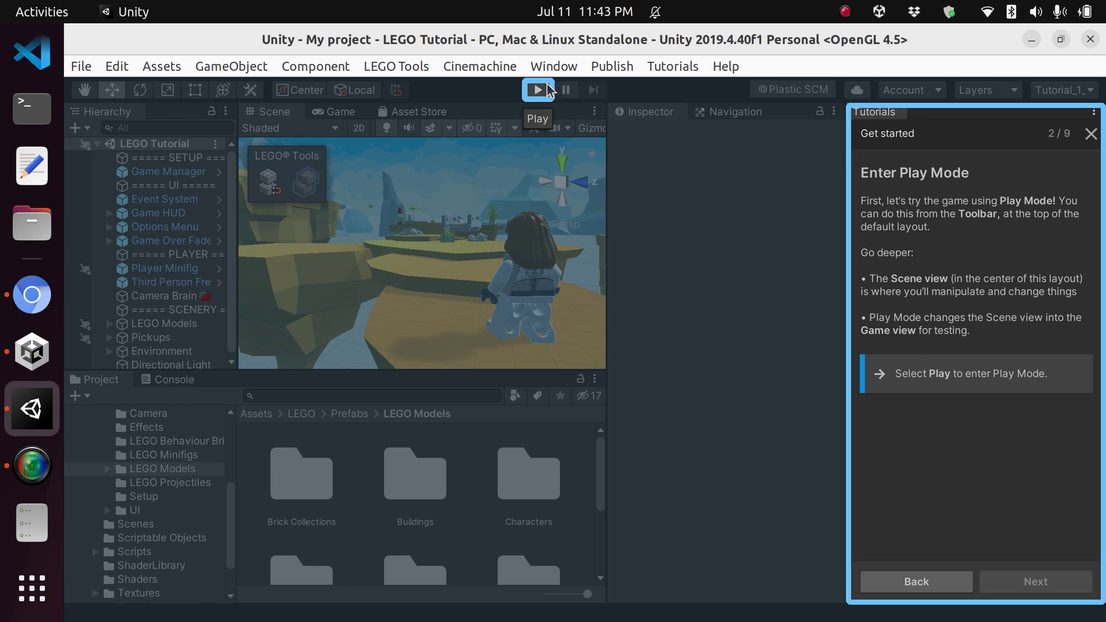
click(539, 91)
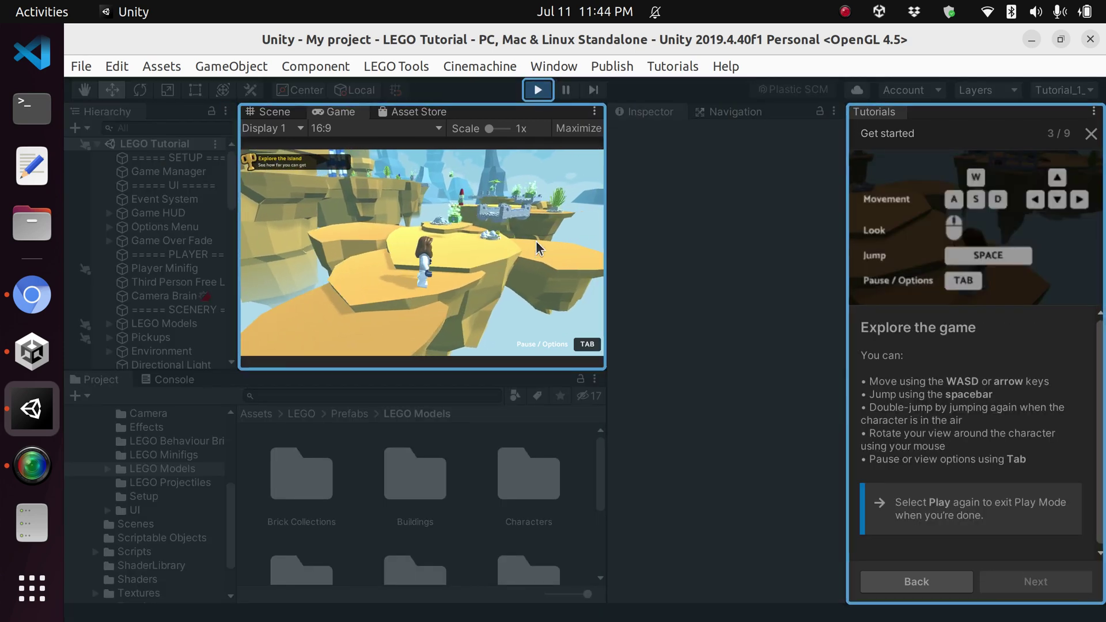
Step: Run the Minifig past the castle, over its bridge and across the island
key(w)
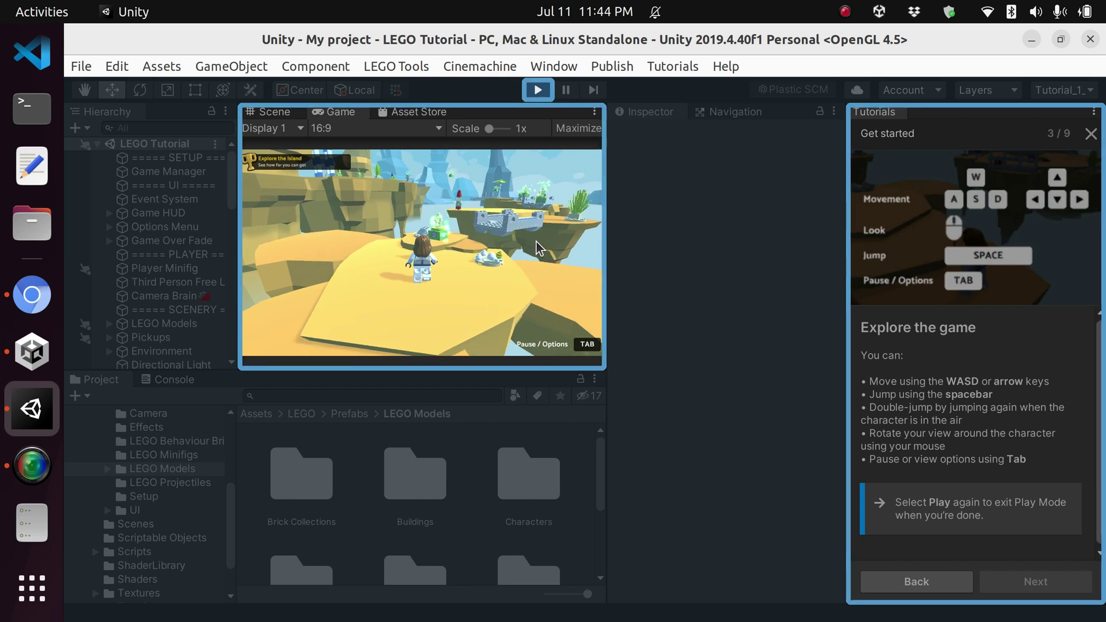
key(w)
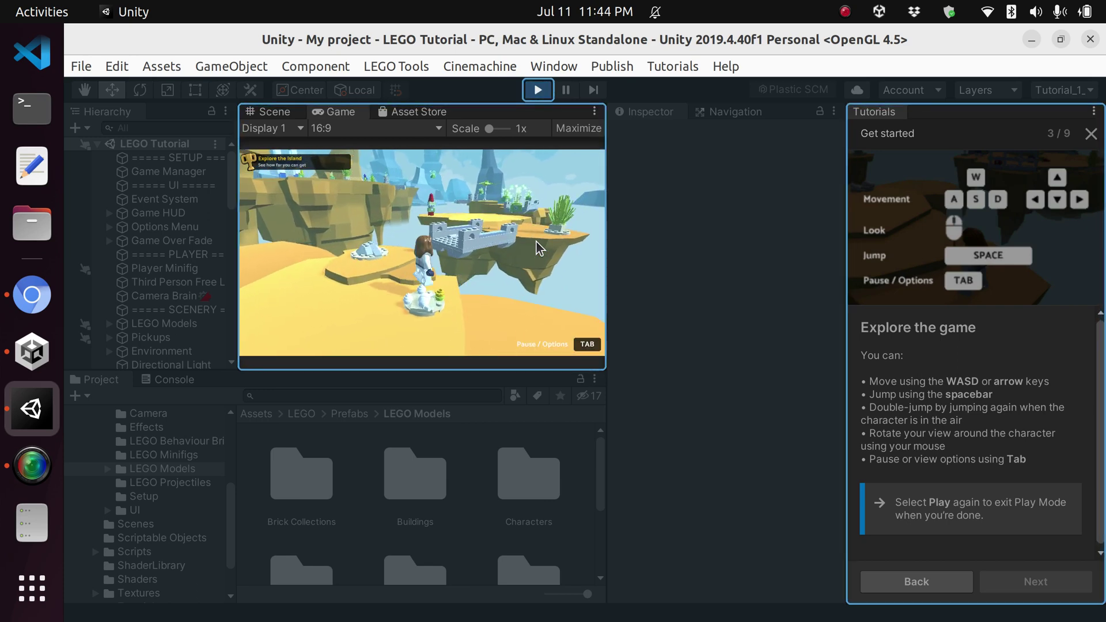
key(w)
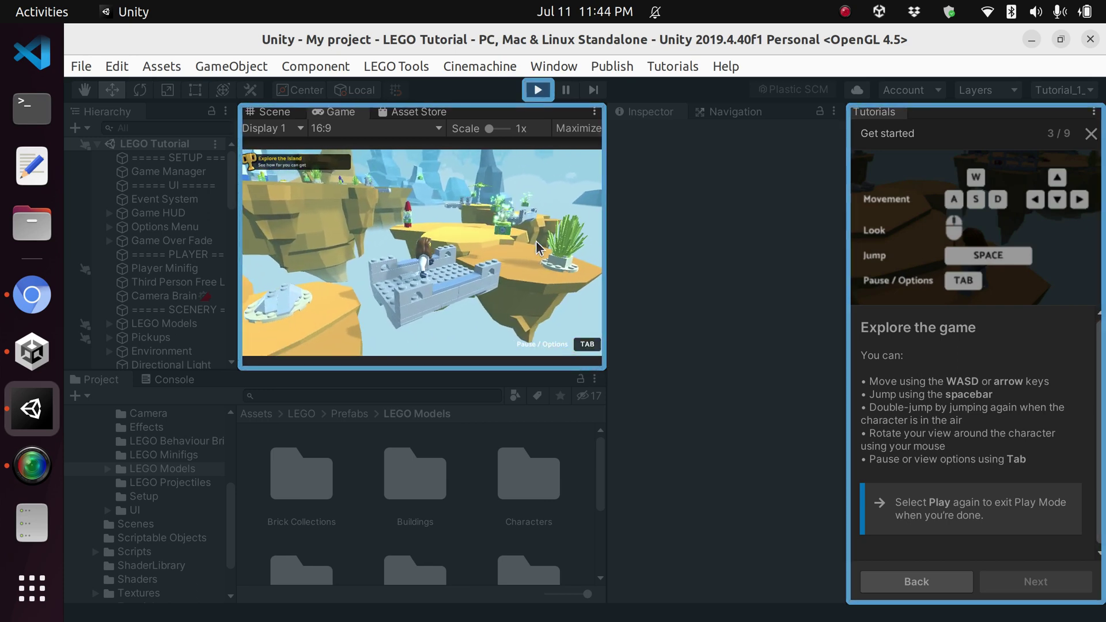
key(w)
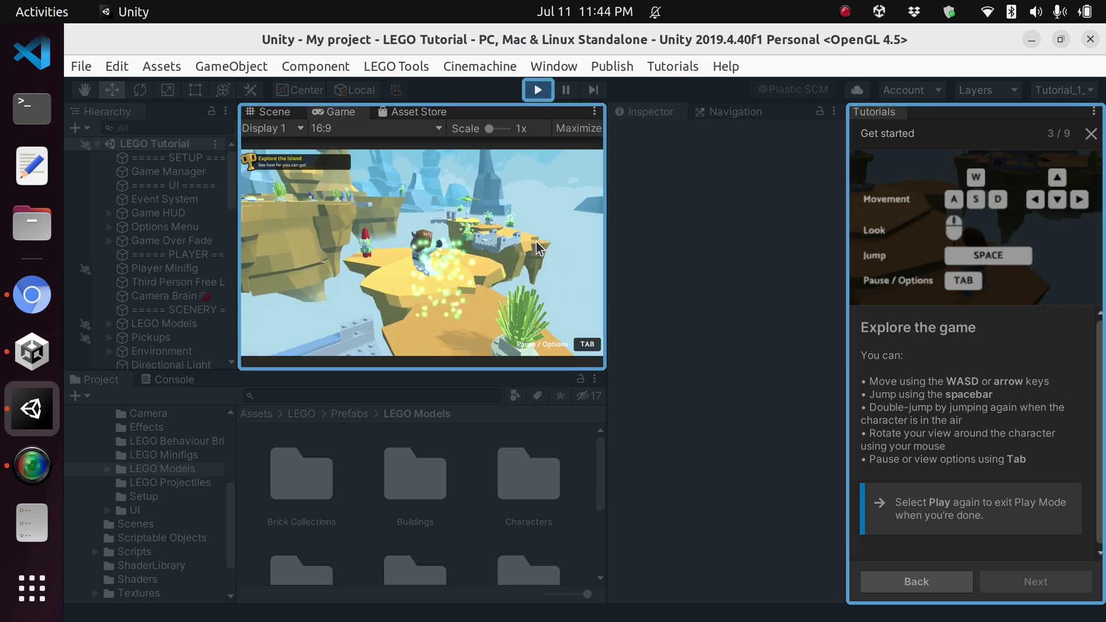
key(w)
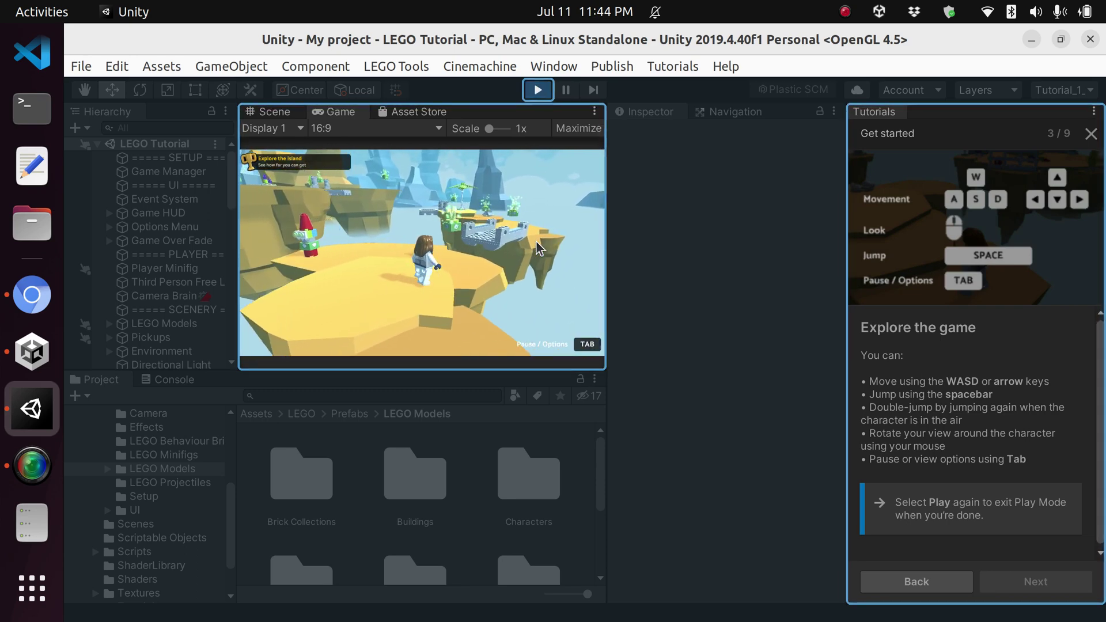
key(w)
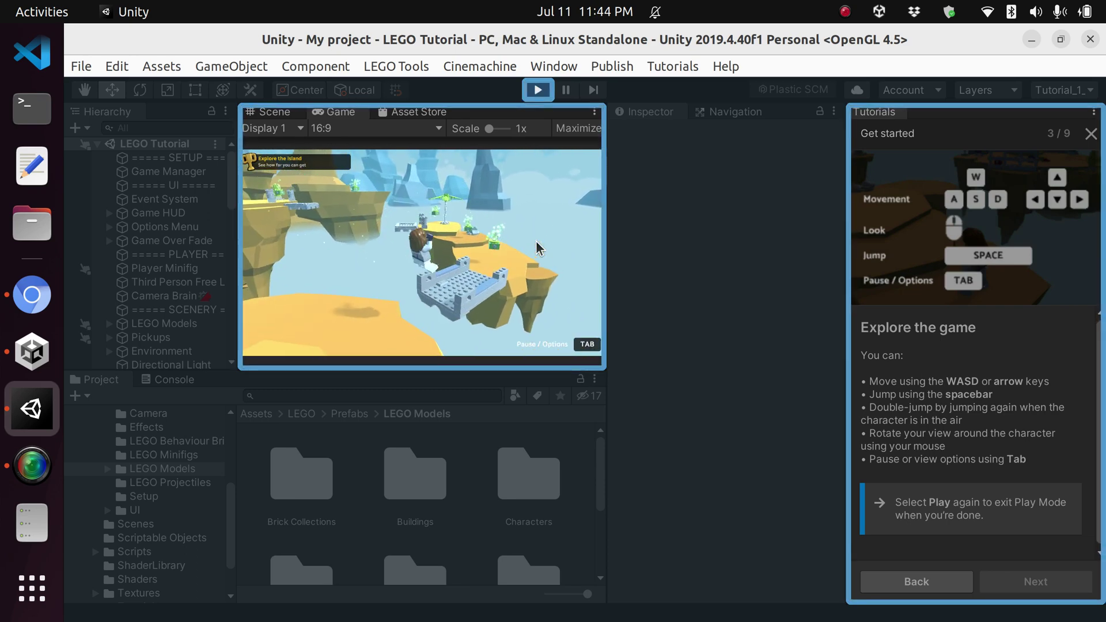
key(w)
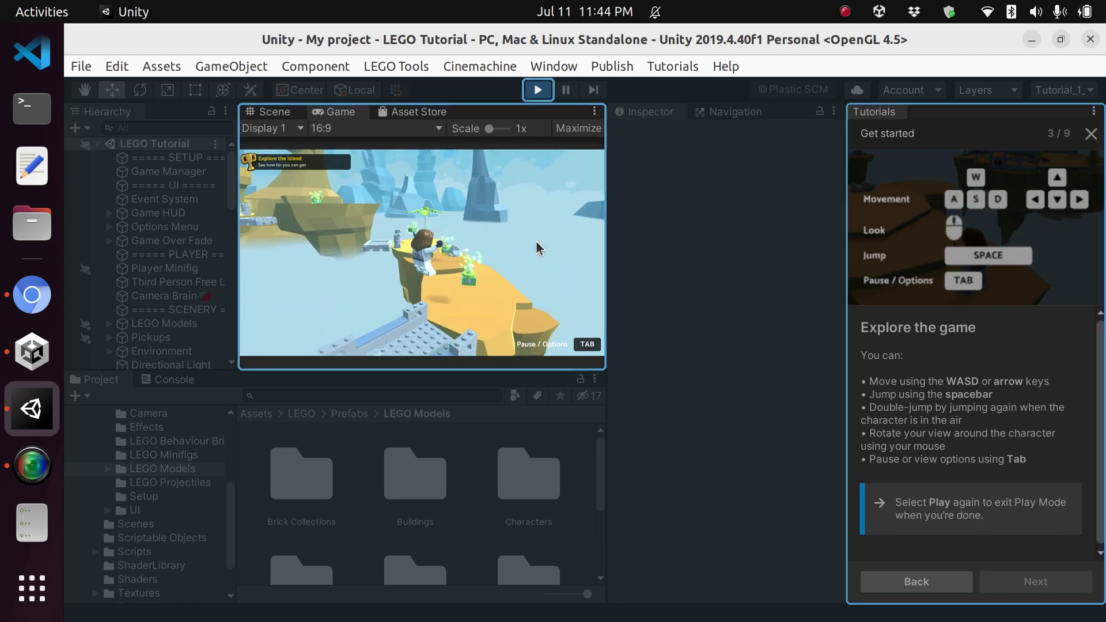
key(w)
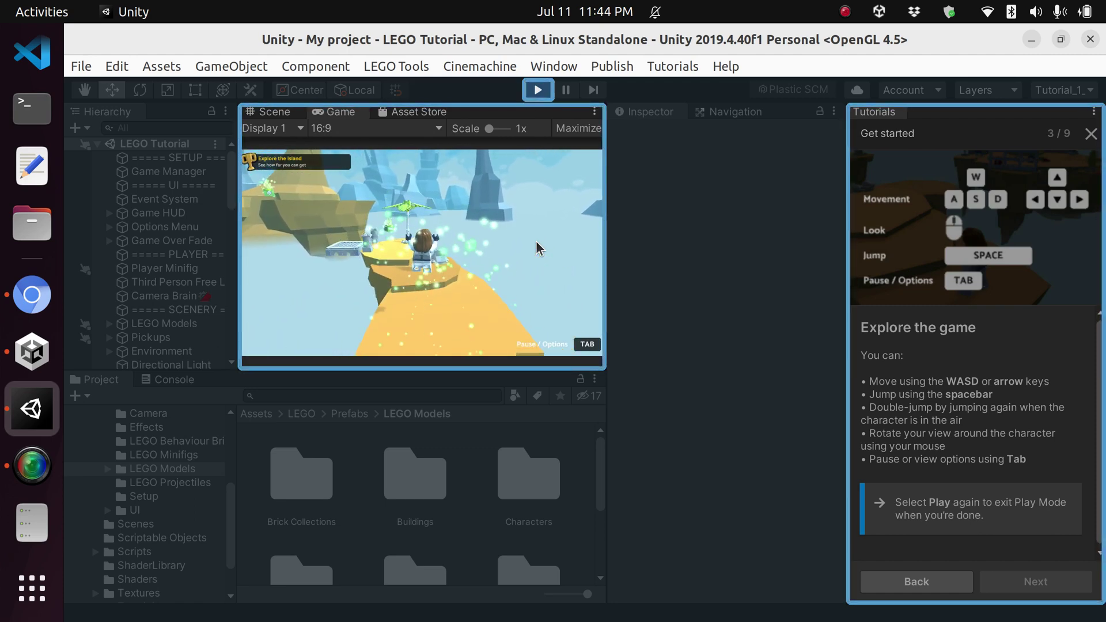
Step: Run the Minifig past the palm tree onto the blue platform, then exit Play Mode
key(w)
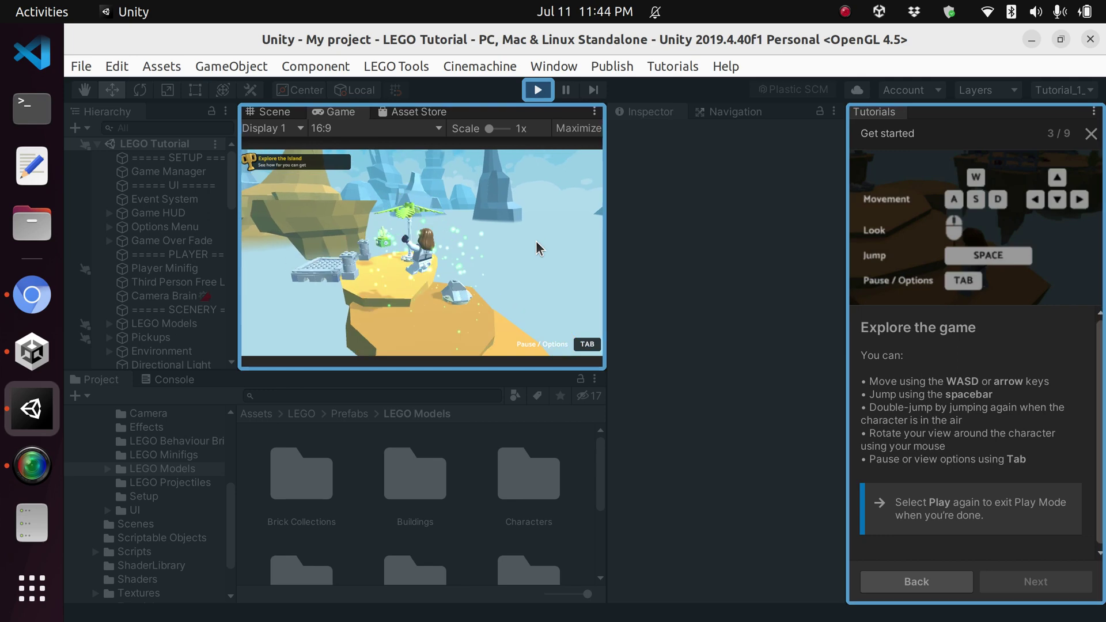
key(w)
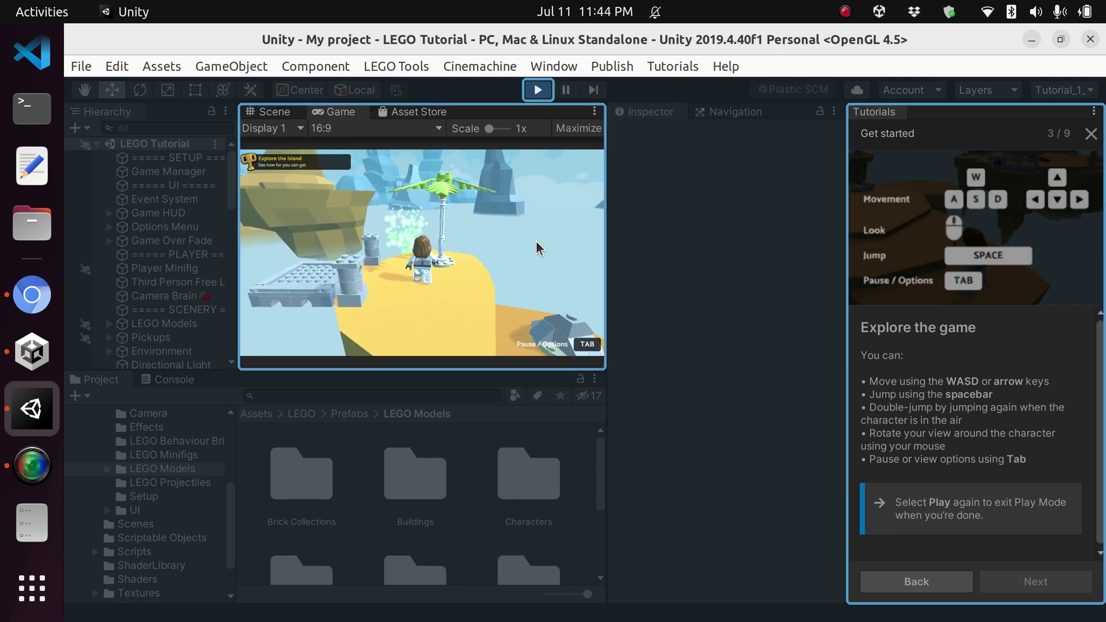
key(w)
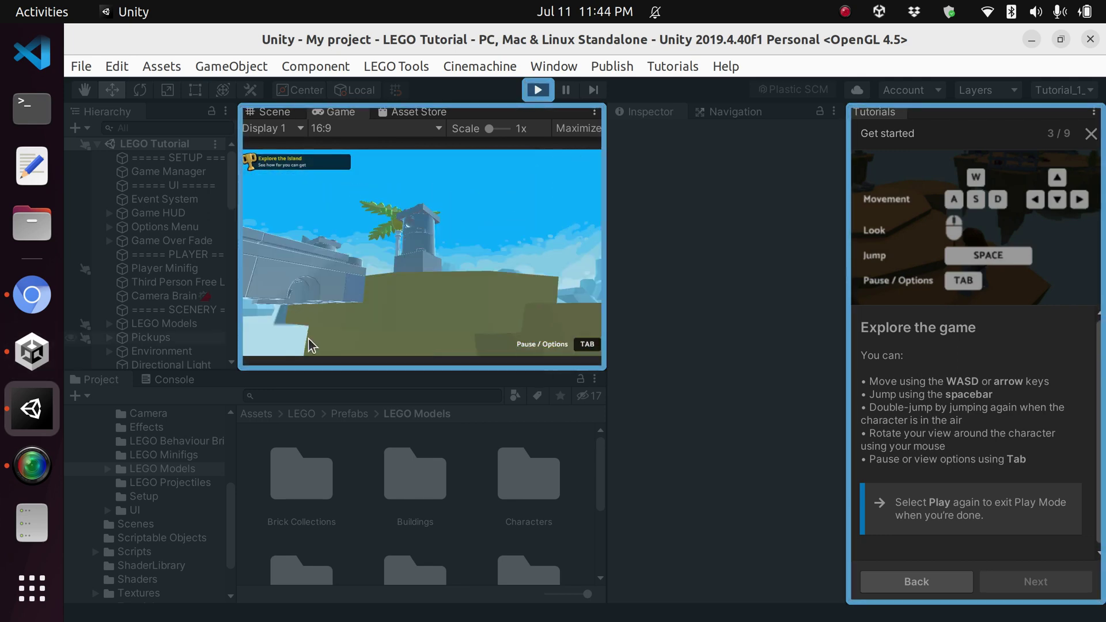
key(w)
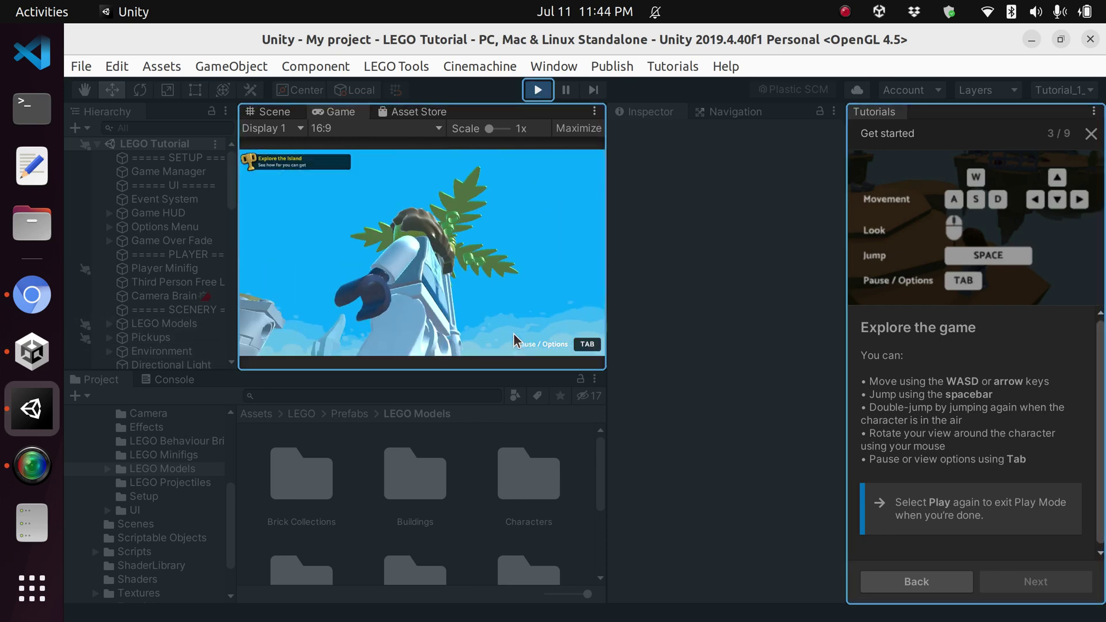
key(w)
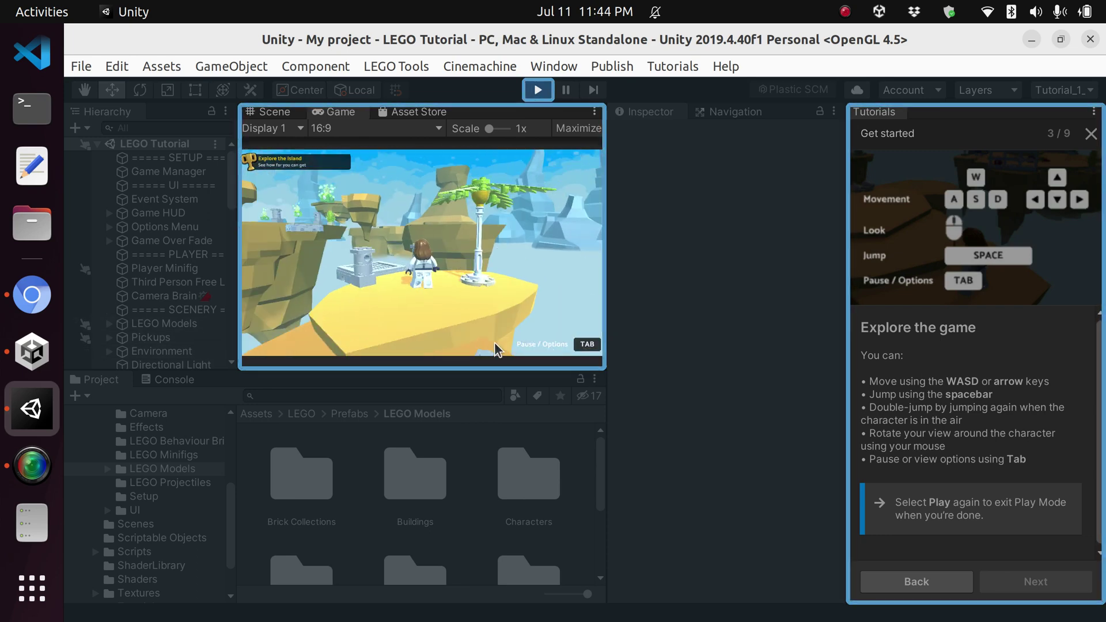
key(w)
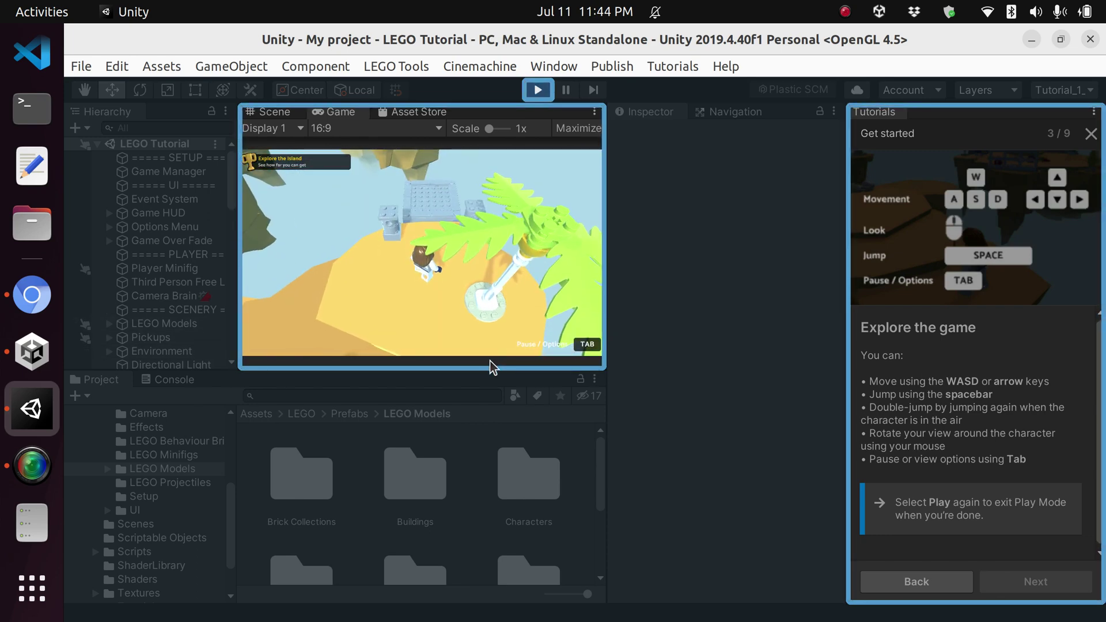
key(w)
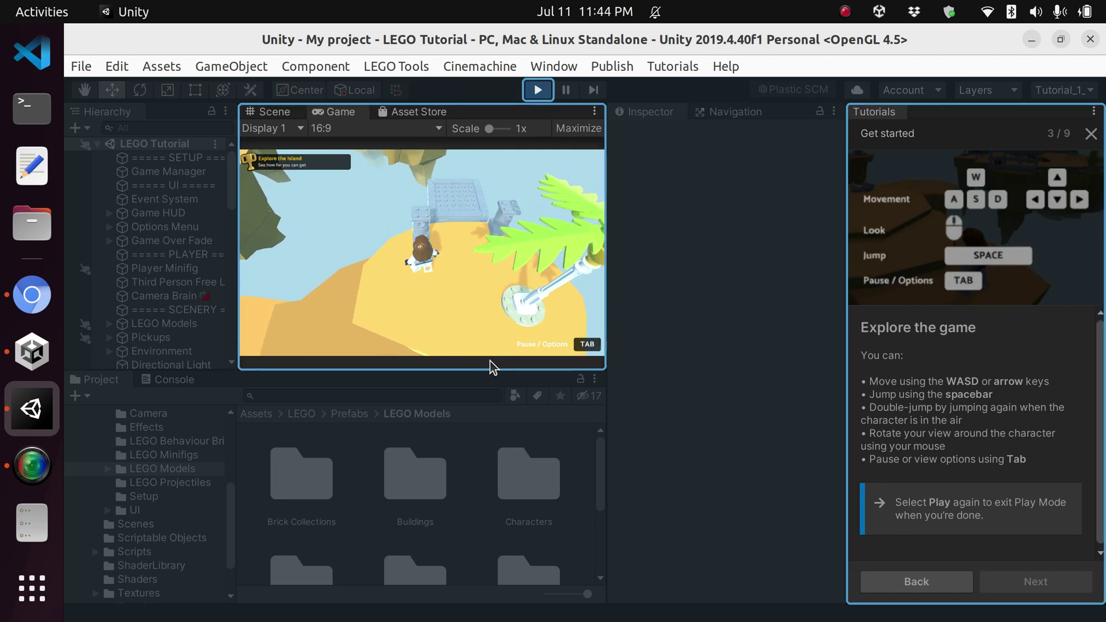
key(w)
key(space)
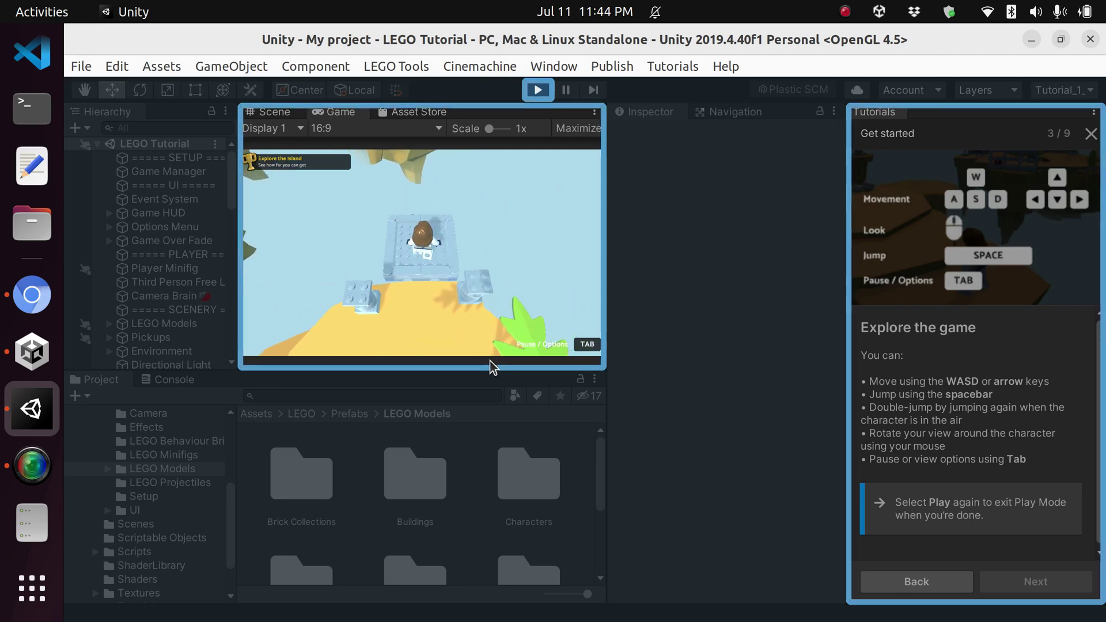
drag(489, 365, 531, 320)
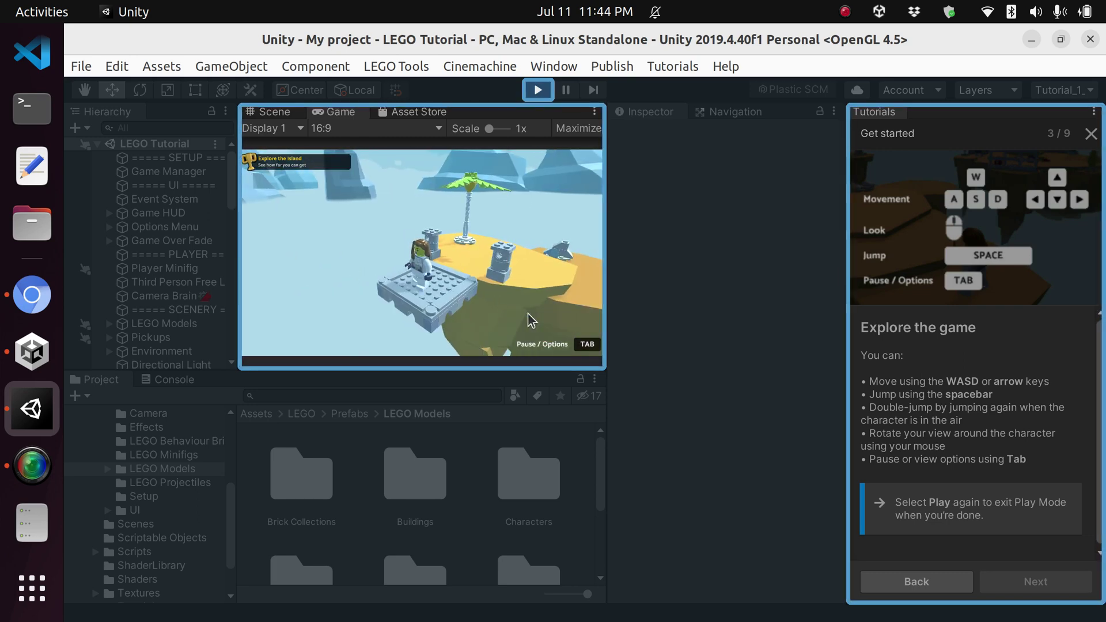
click(545, 92)
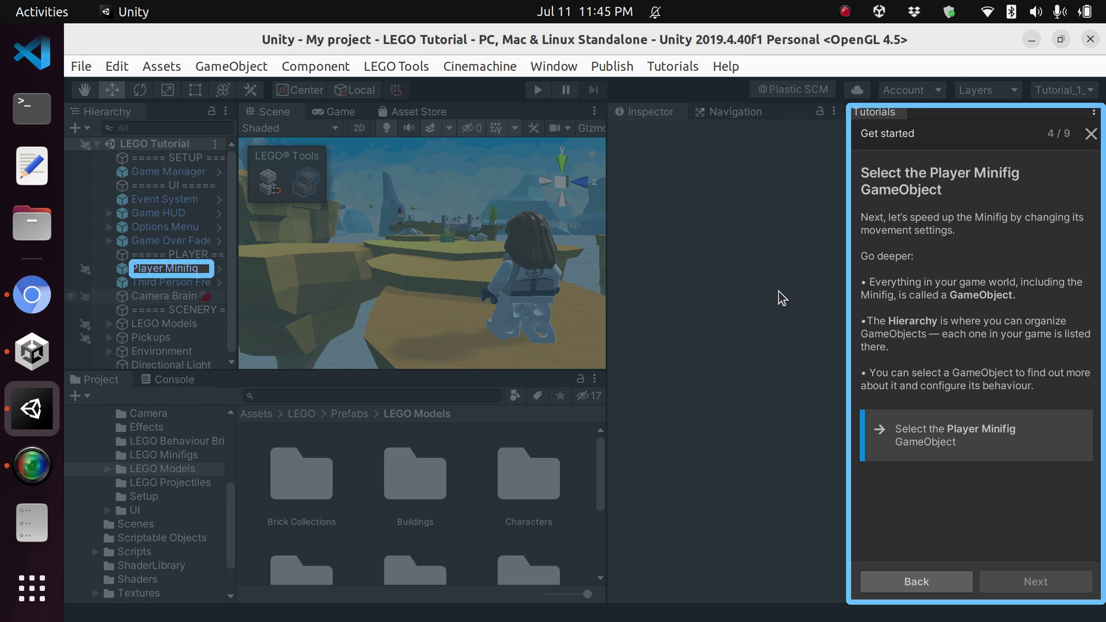
Step: Hide the editor, confirm Unity Hub lists only 'My project' on 2019.4.40f1, then minimize Hub
key(super+d)
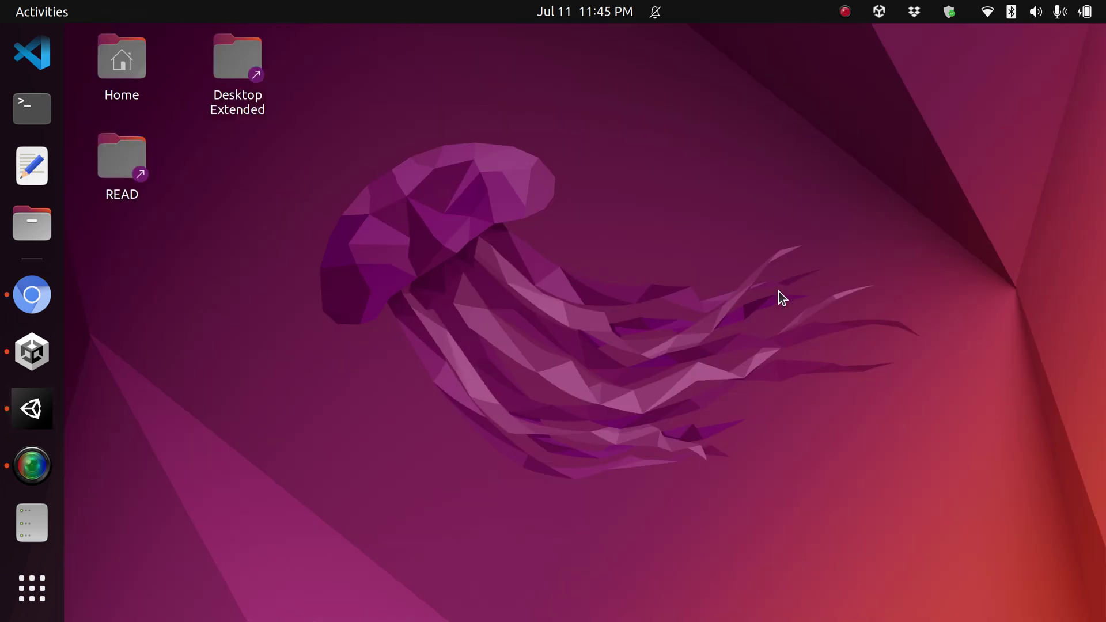
drag(277, 128, 1033, 519)
click(32, 358)
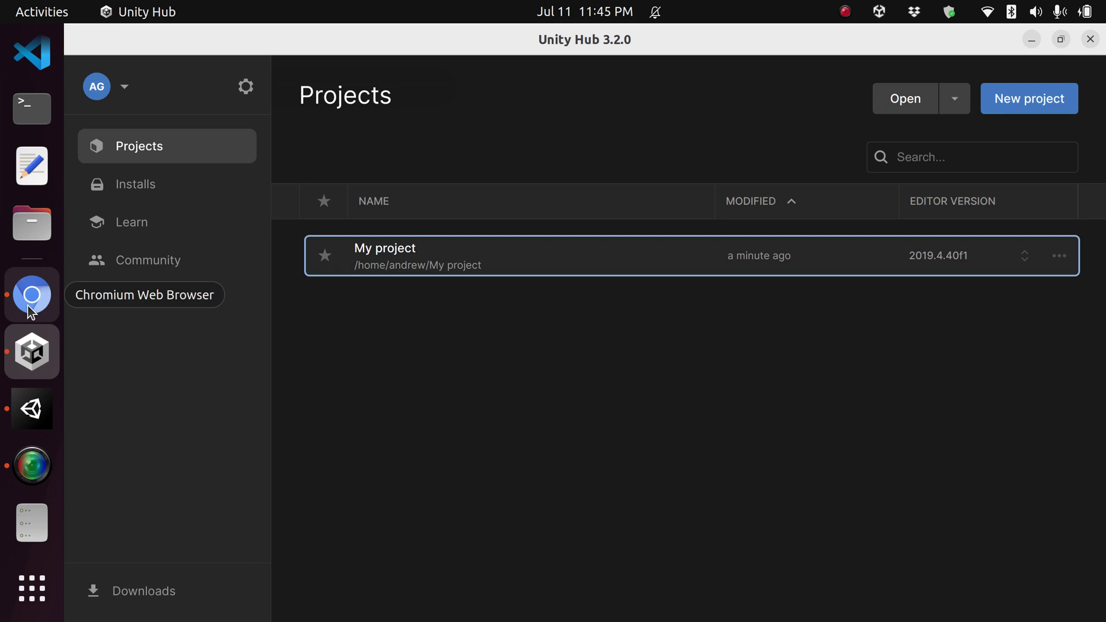
click(1033, 37)
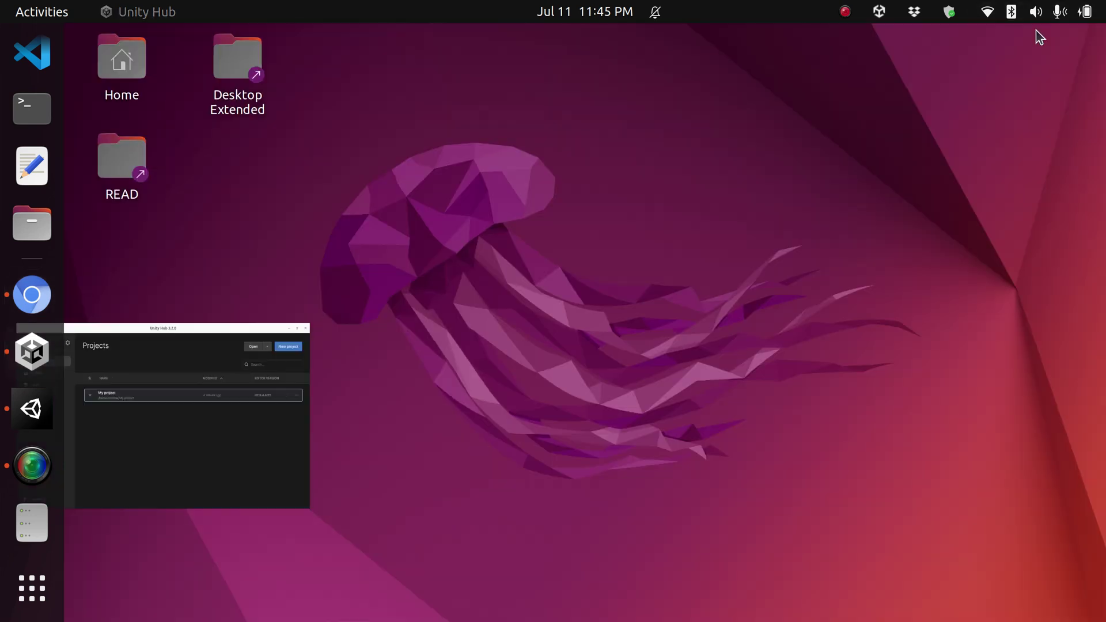